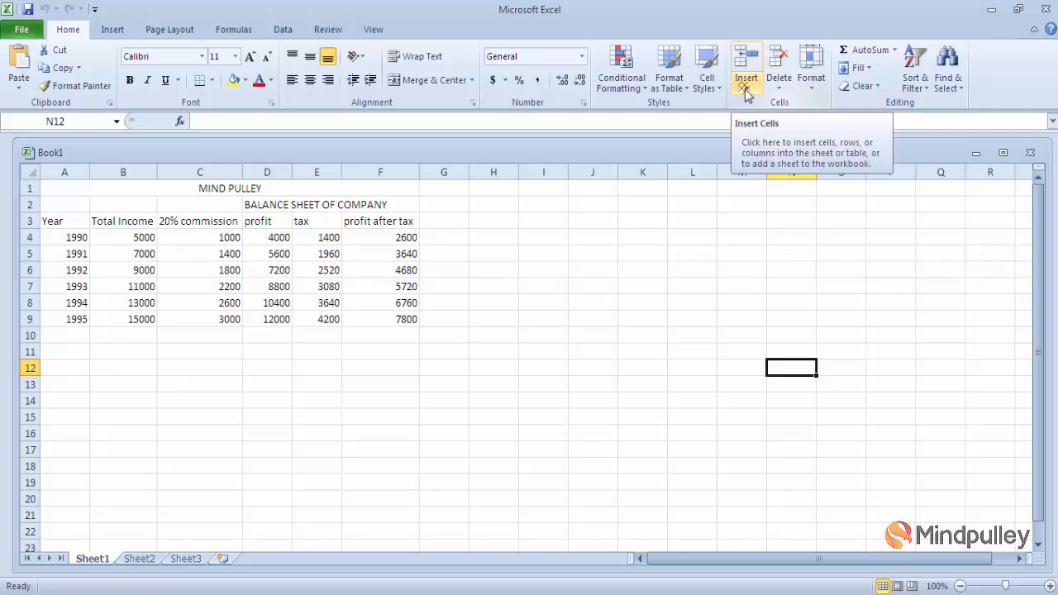
- Insert a blank cell at A4 with Shift cells down, moving the years 1990–1995 to A5:A10
{"action": "left_click", "coordinate": [745, 89]}
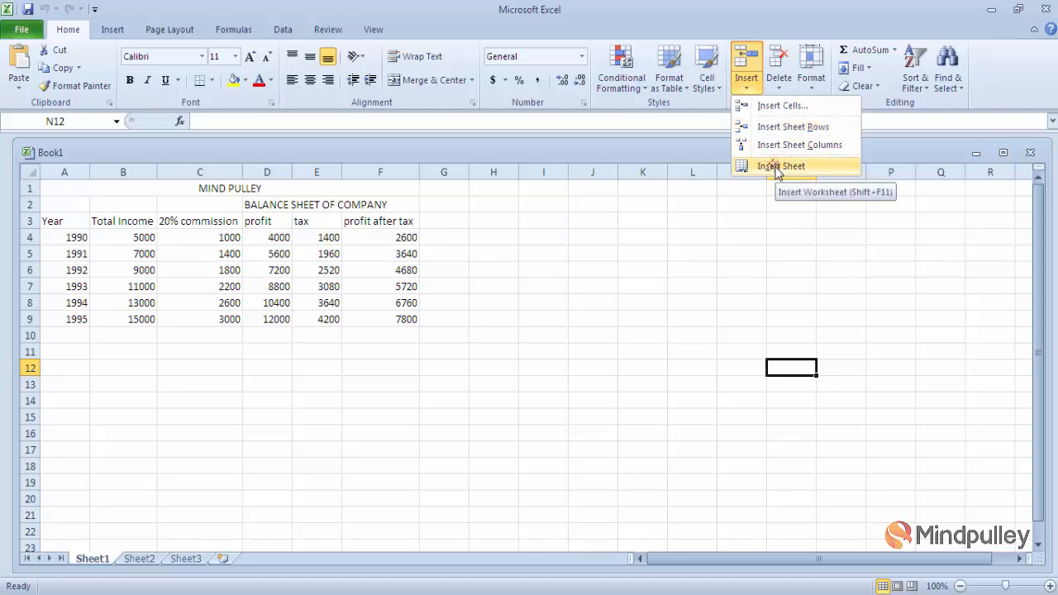
{"action": "left_click", "coordinate": [608, 307]}
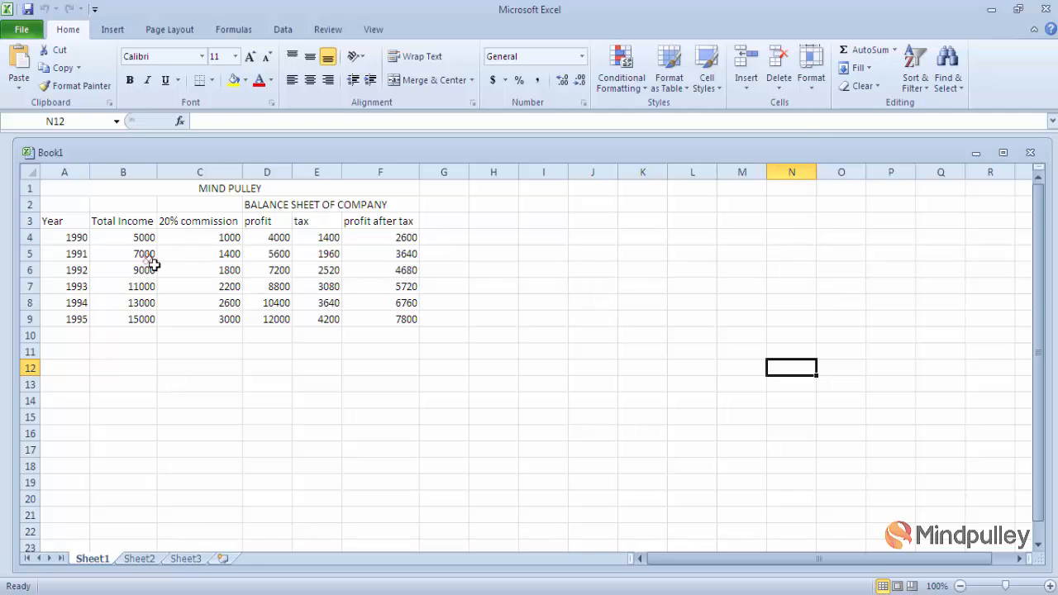
{"action": "left_click", "coordinate": [74, 241]}
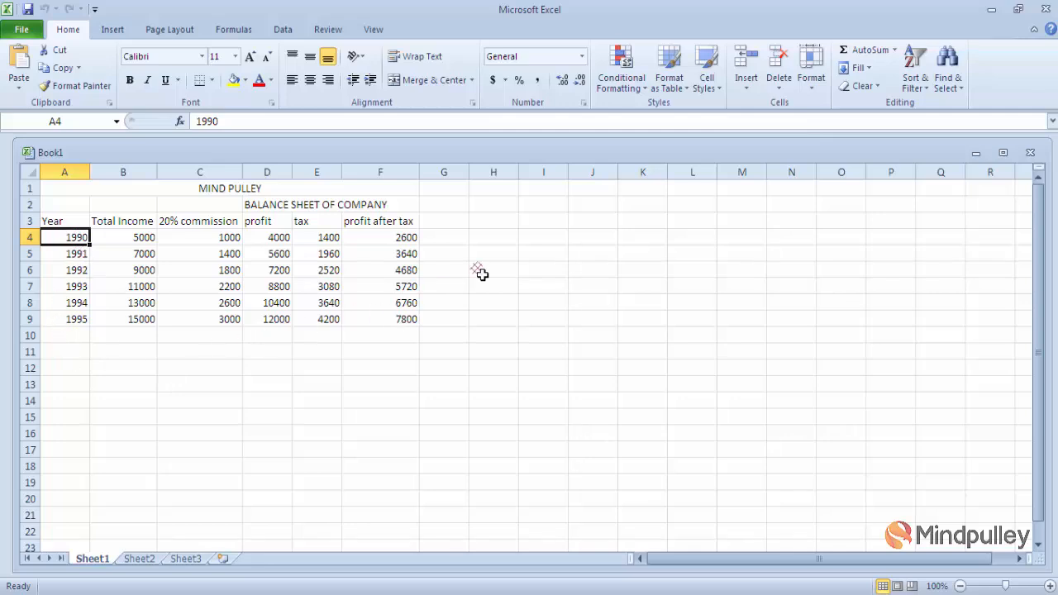
{"action": "left_click", "coordinate": [746, 91]}
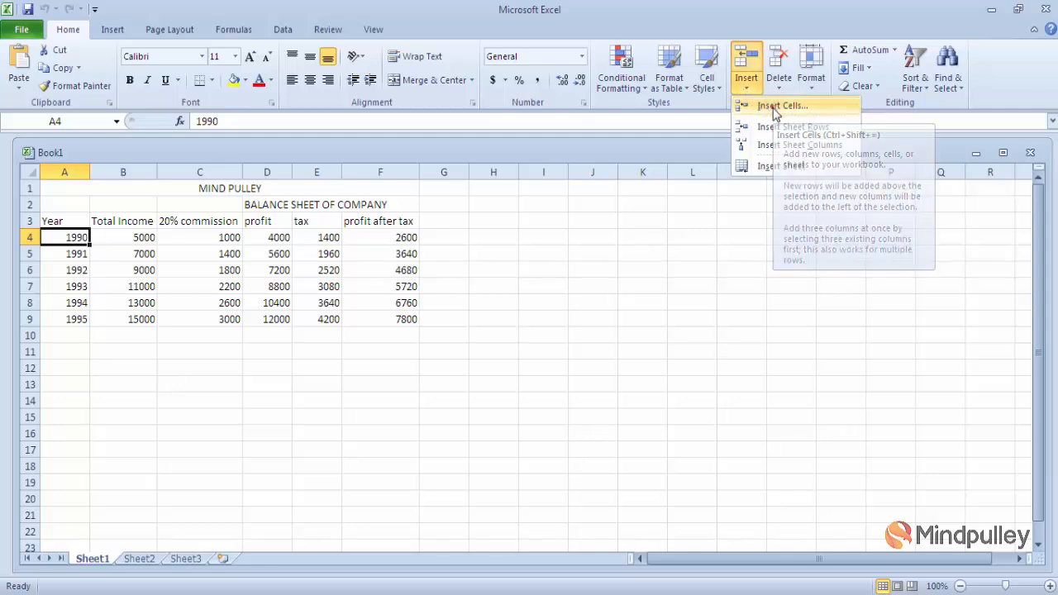
{"action": "left_click", "coordinate": [774, 107]}
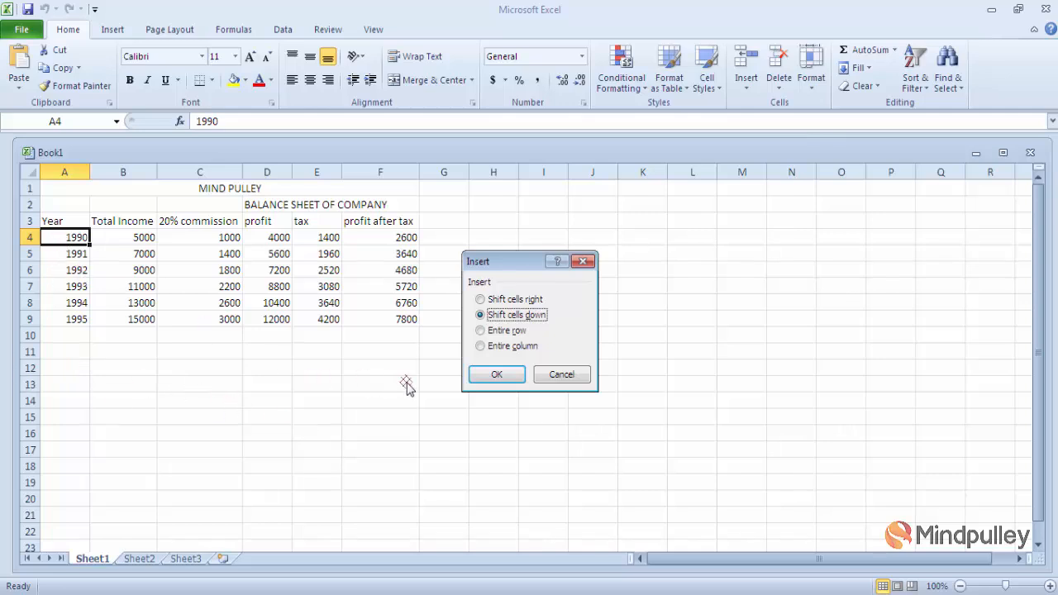
{"action": "left_click", "coordinate": [494, 377]}
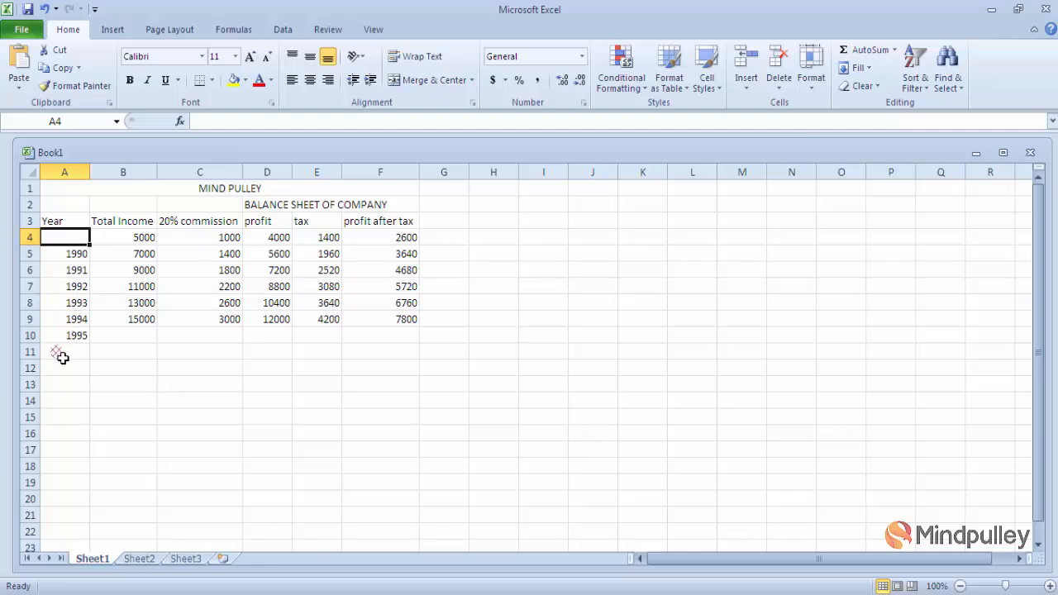
- Undo the blank-cell insertion so 1990–1995 sit back in A4:A9, and cancel the copy
{"action": "key", "text": "ctrl+c"}
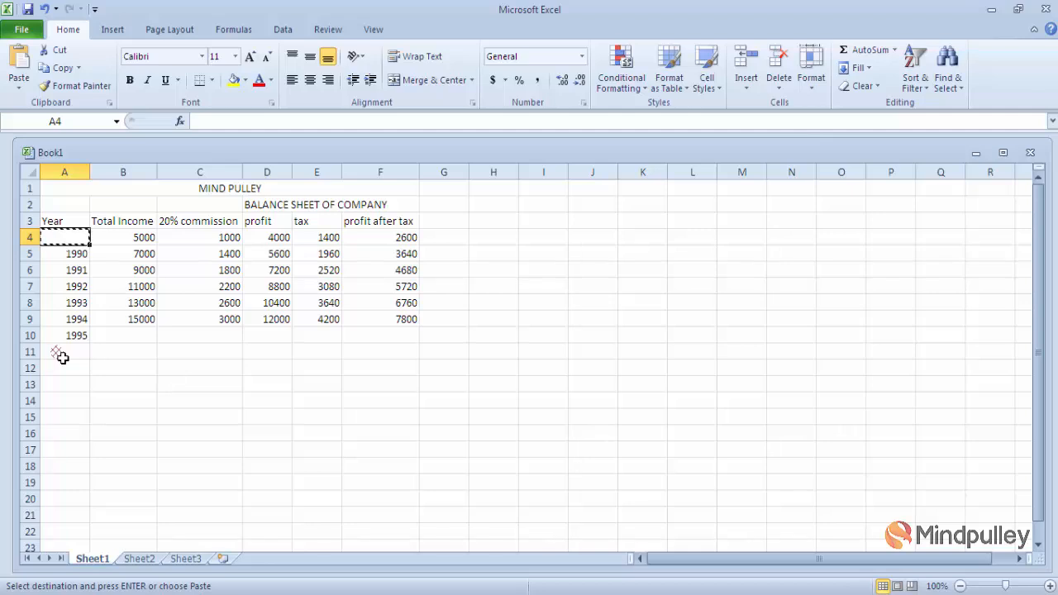
{"action": "key", "text": "ctrl+z"}
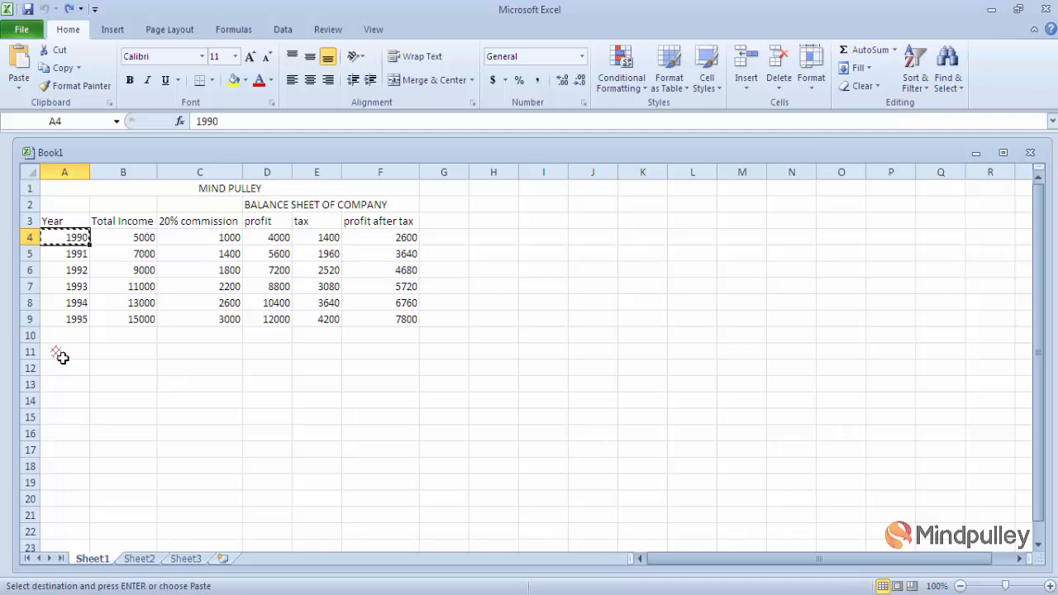
{"action": "key", "text": "Escape"}
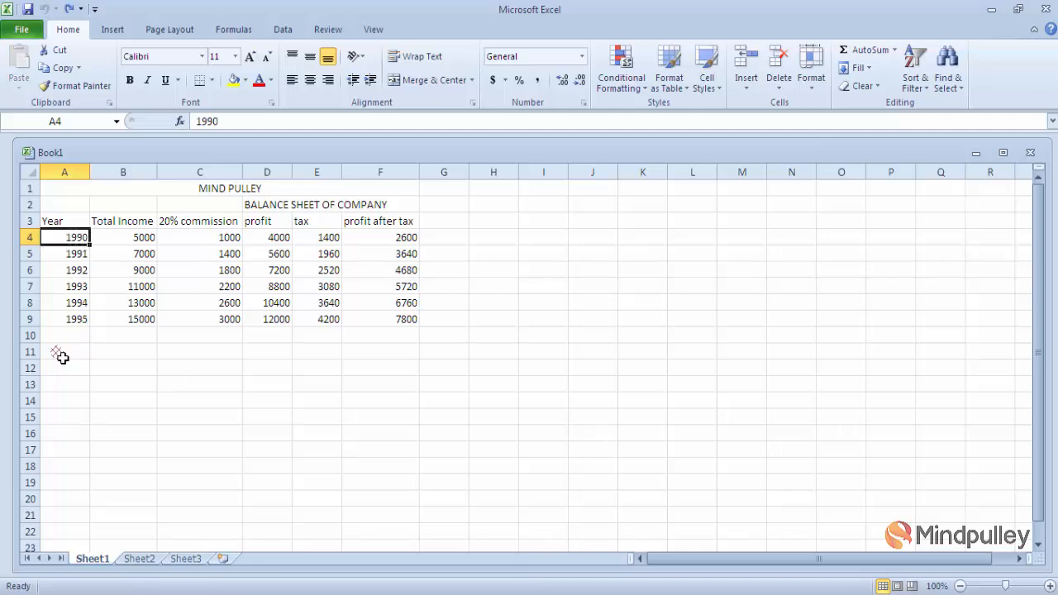
{"action": "left_click", "coordinate": [747, 83]}
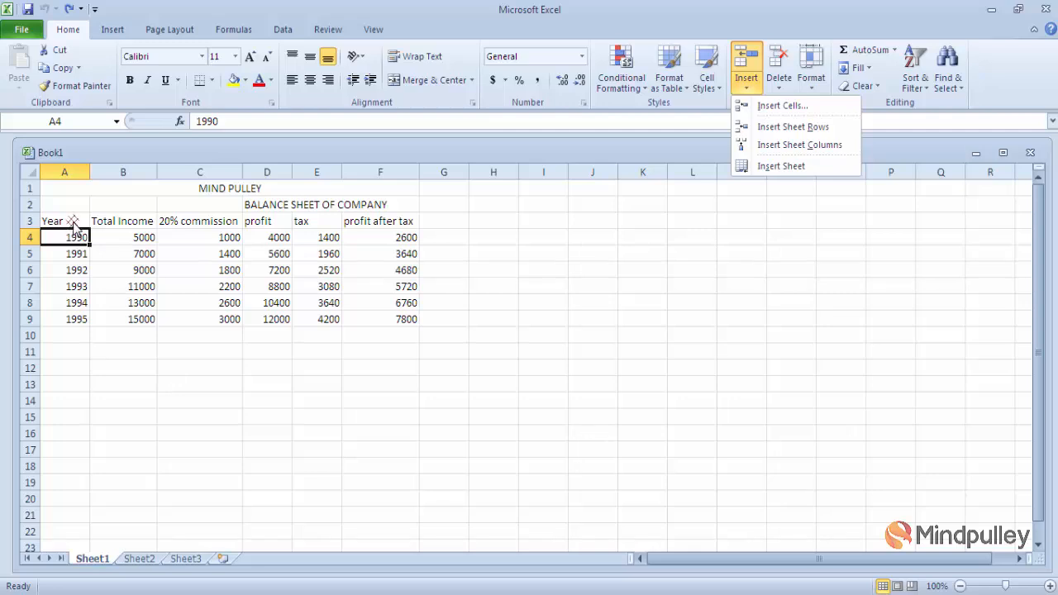
- Insert two blank rows at row 4, shifting the 1990–1995 records to rows 6–11
{"action": "left_click", "coordinate": [785, 132]}
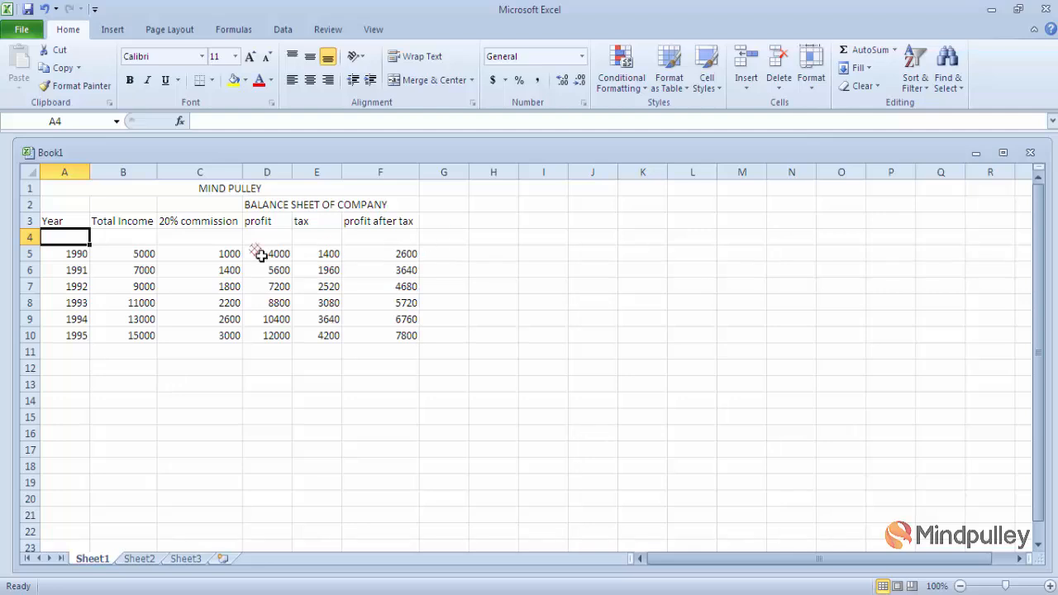
{"action": "right_click", "coordinate": [31, 236]}
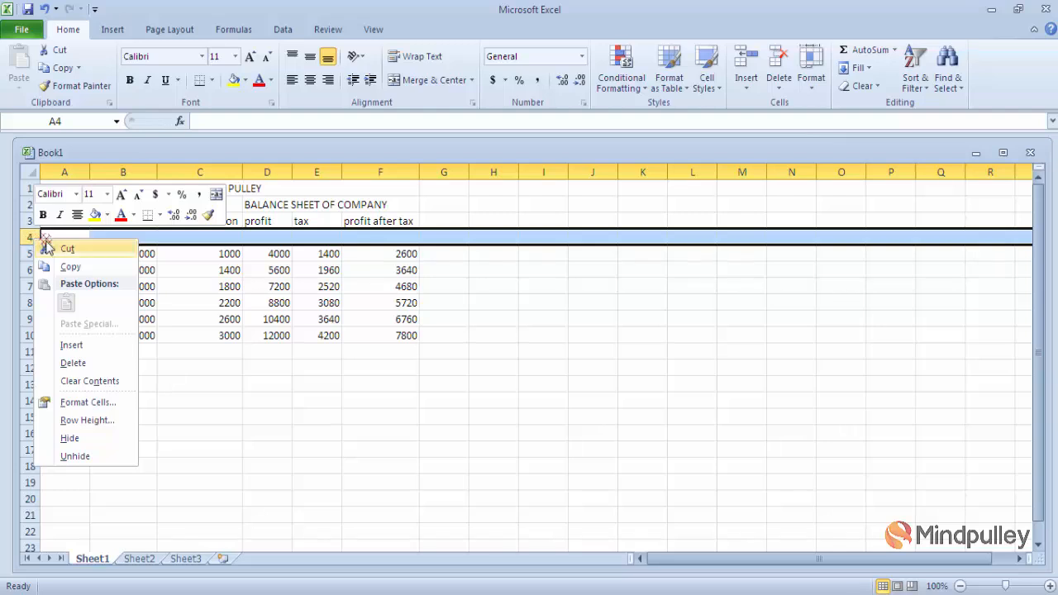
{"action": "left_click", "coordinate": [65, 346]}
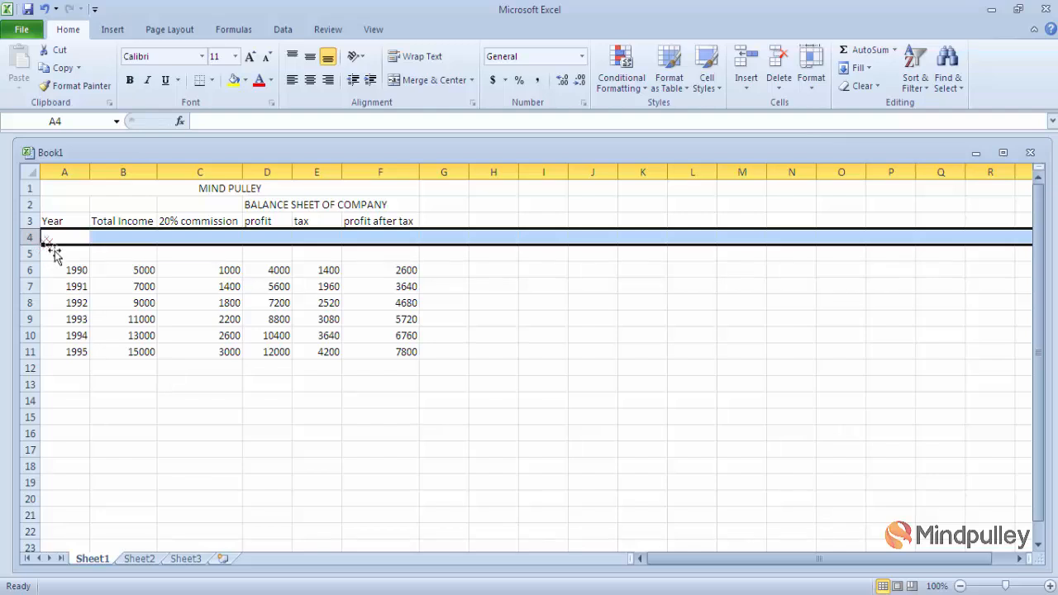
{"action": "left_click", "coordinate": [588, 334]}
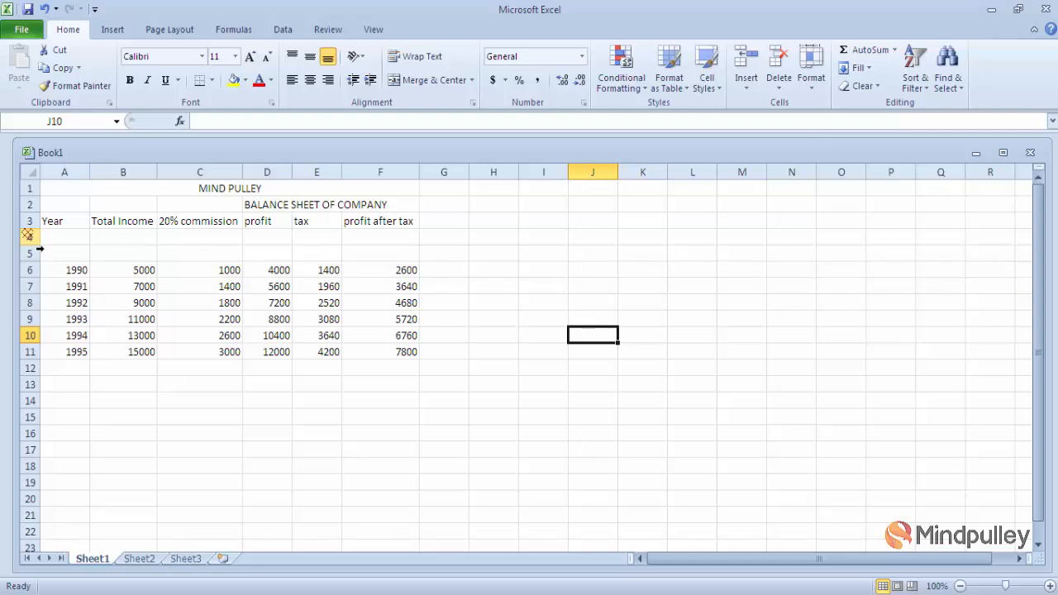
- Insert six blank rows above the data by selecting rows 4–9
{"action": "left_click_drag", "start_coordinate": [29, 237], "coordinate": [30, 317]}
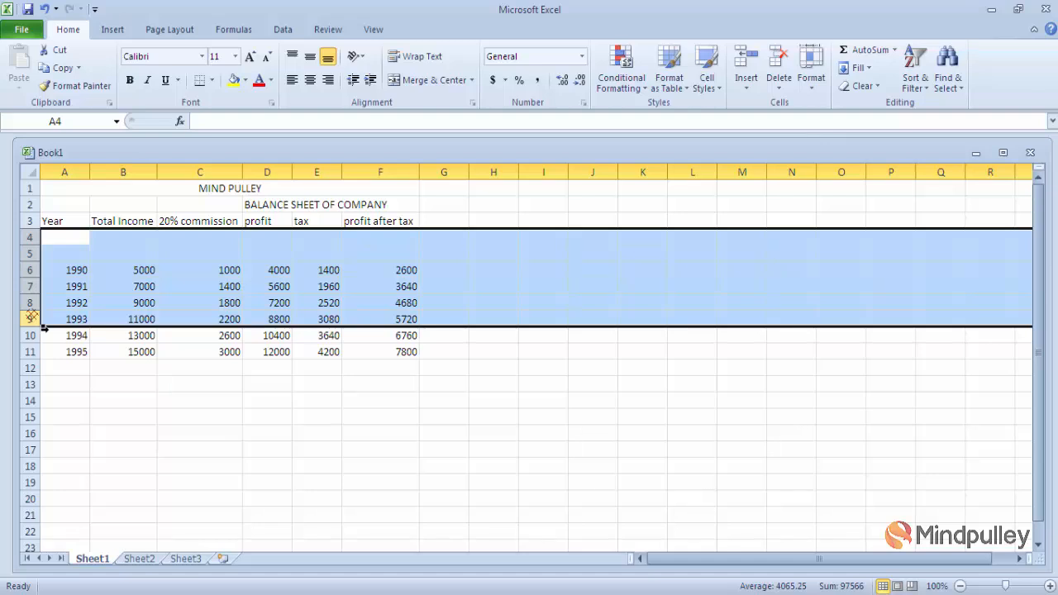
{"action": "right_click", "coordinate": [31, 318]}
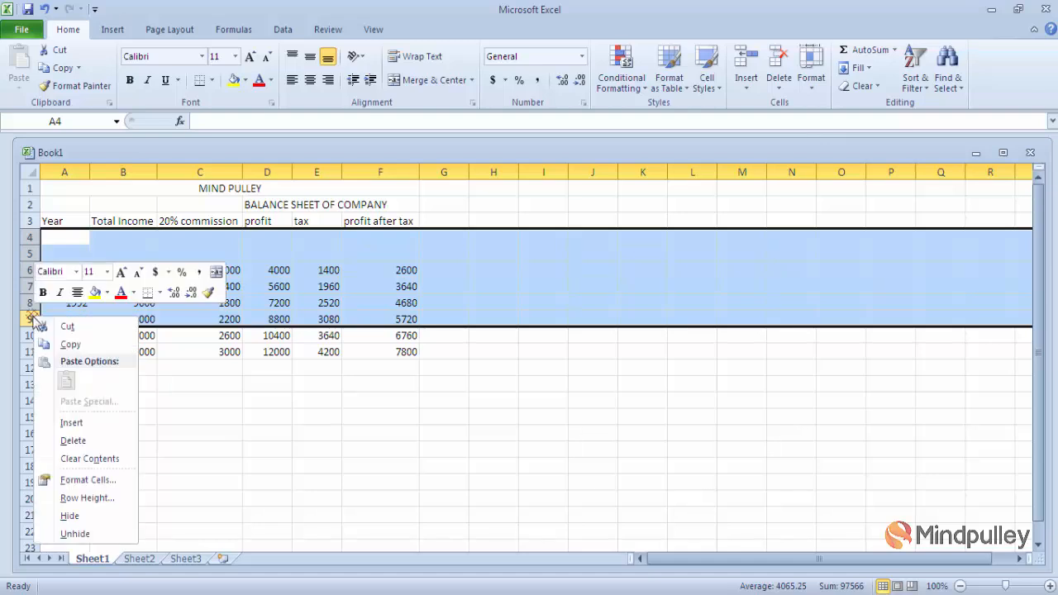
{"action": "left_click", "coordinate": [72, 423]}
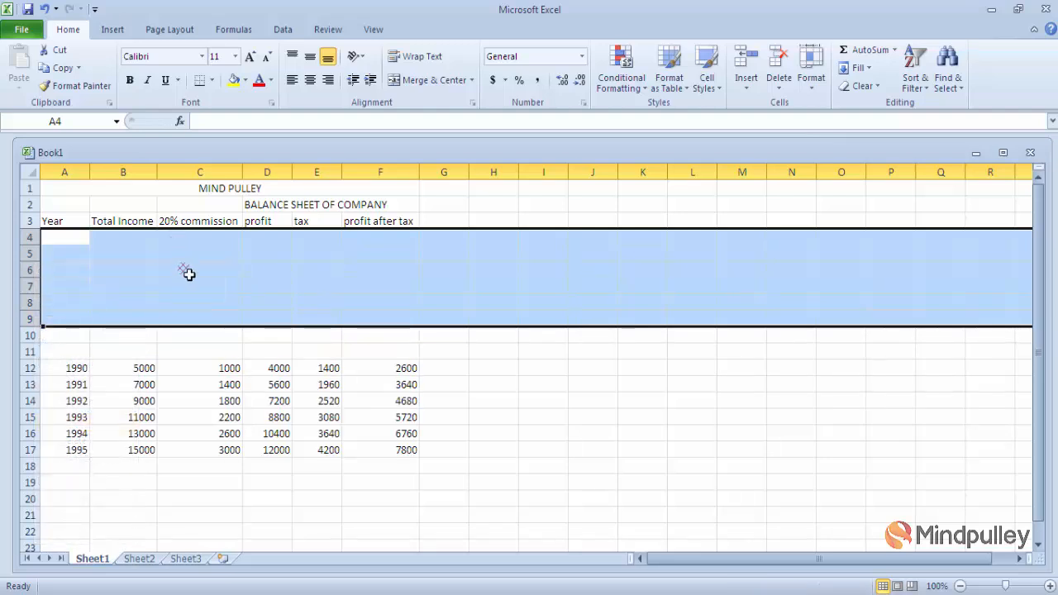
- Undo every inserted blank row so the records return to rows 4–9
{"action": "left_click_drag", "start_coordinate": [492, 397], "coordinate": [445, 265]}
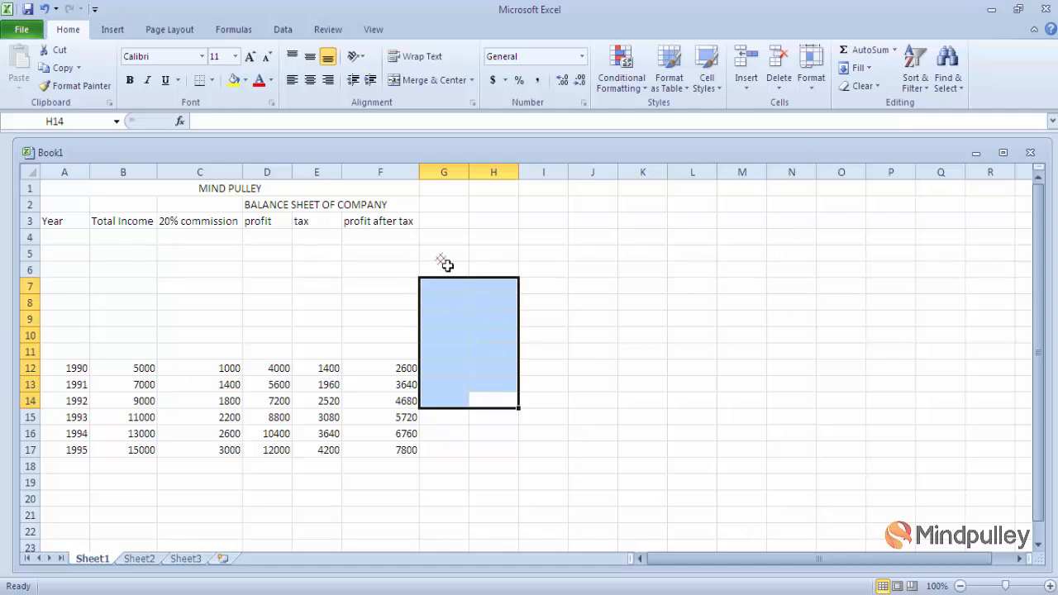
{"action": "left_click", "coordinate": [473, 320]}
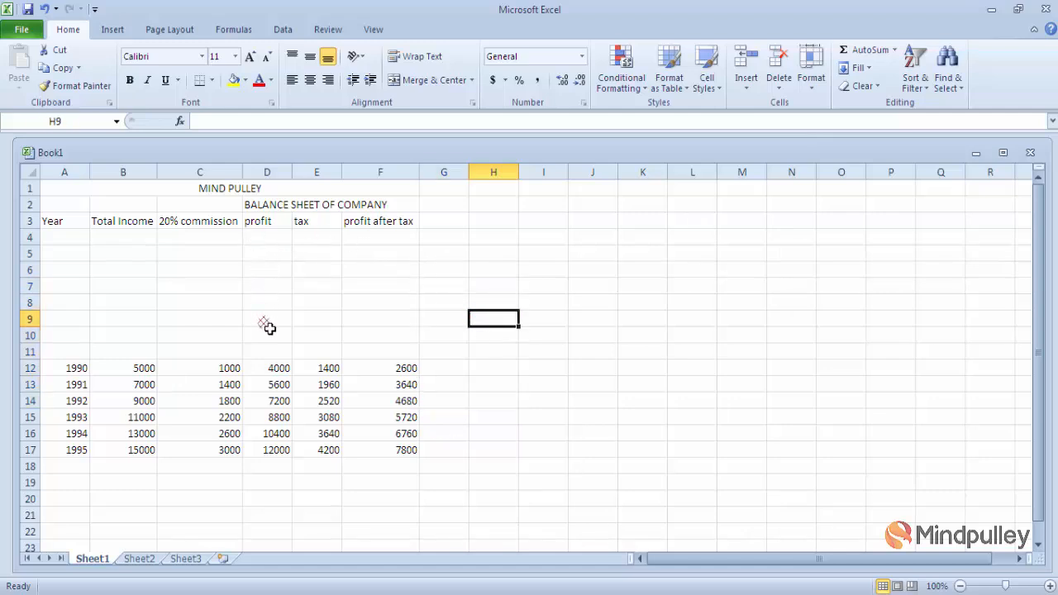
{"action": "key", "text": "ctrl+z"}
{"action": "key", "text": "ctrl+z"}
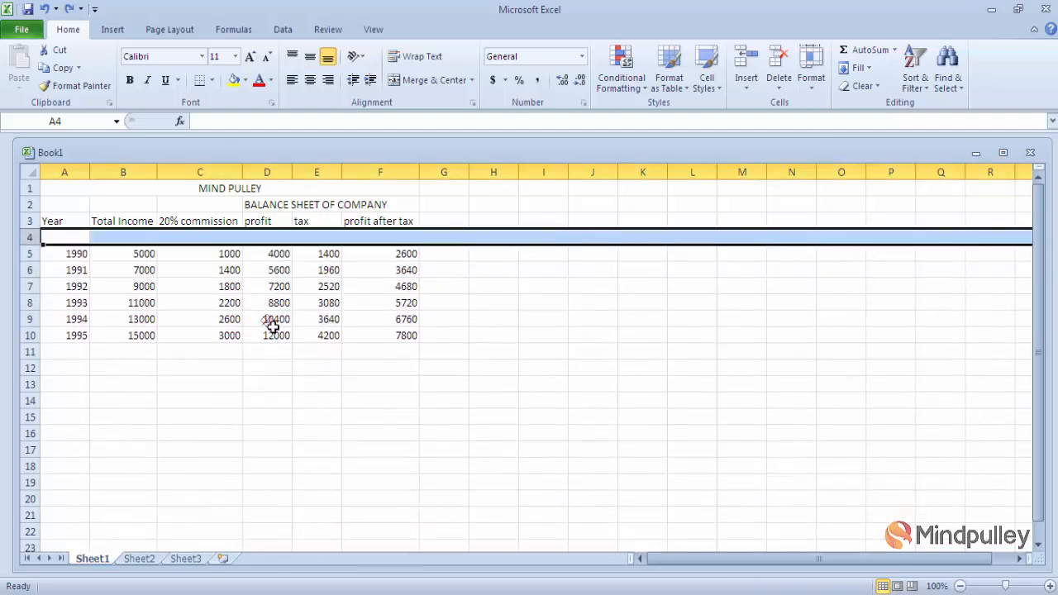
{"action": "key", "text": "ctrl+z"}
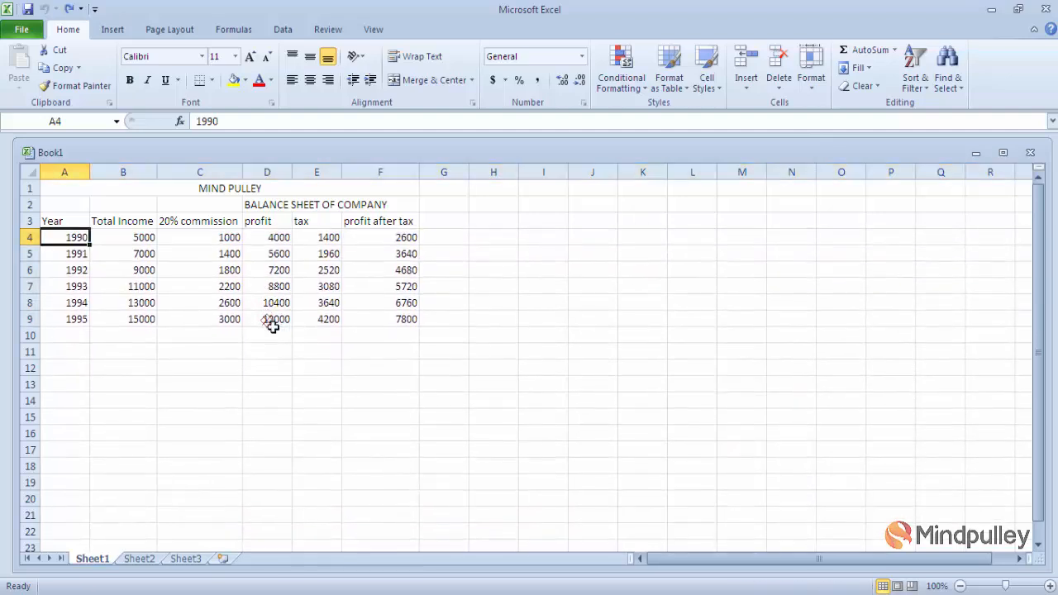
- Insert two blank columns at column A so the Year column moves to column C
{"action": "left_click", "coordinate": [559, 307]}
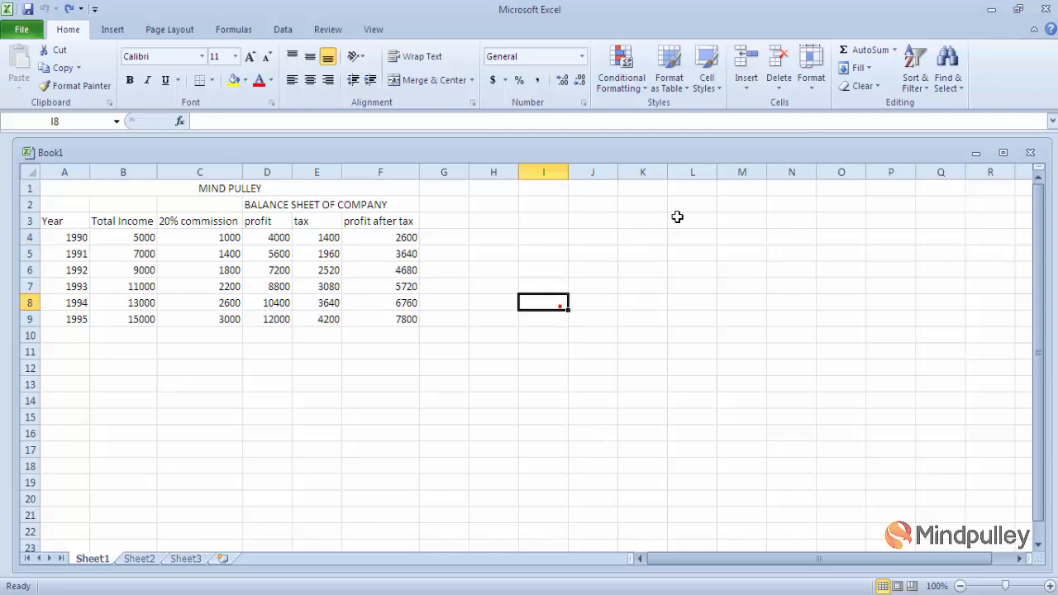
{"action": "left_click", "coordinate": [749, 86]}
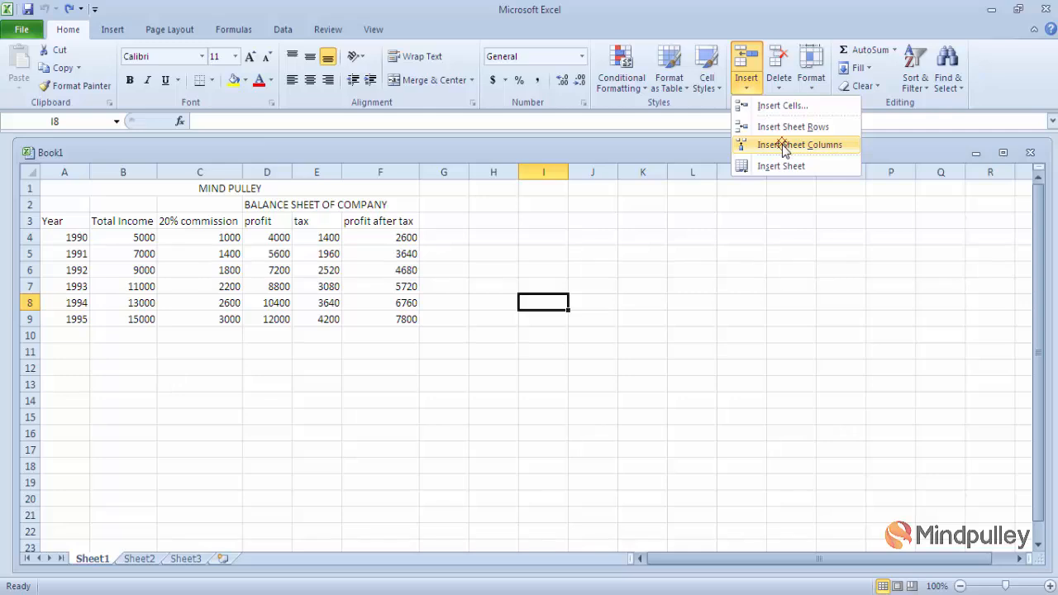
{"action": "left_click", "coordinate": [71, 240]}
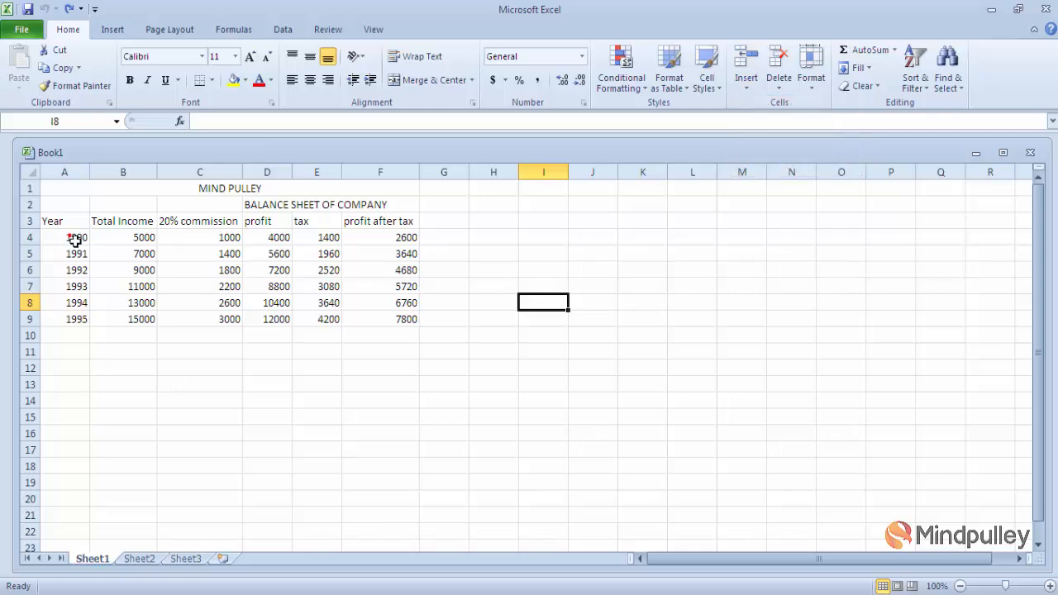
{"action": "left_click", "coordinate": [72, 240]}
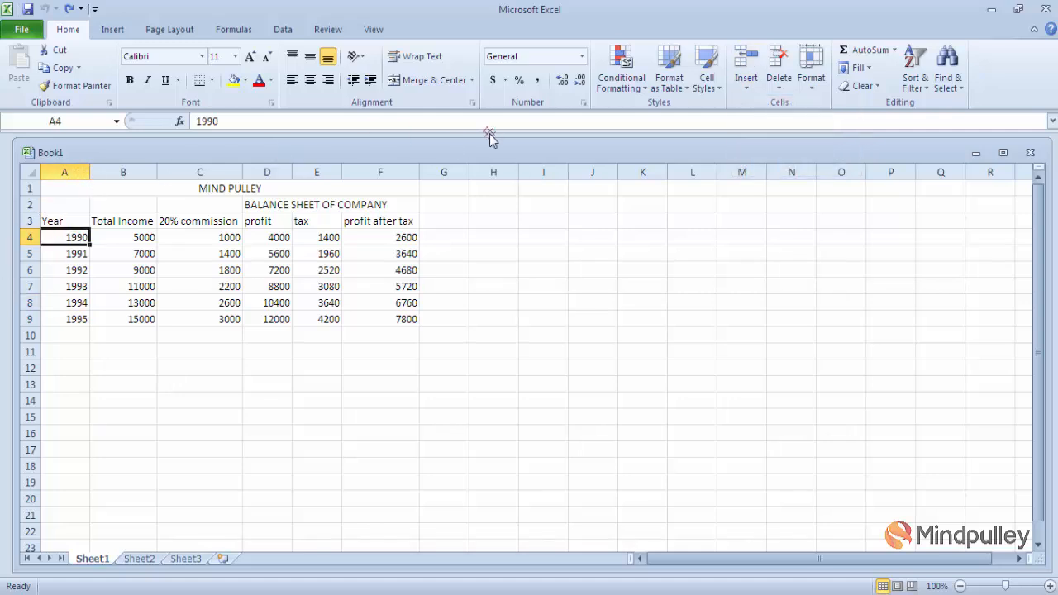
{"action": "left_click", "coordinate": [747, 86]}
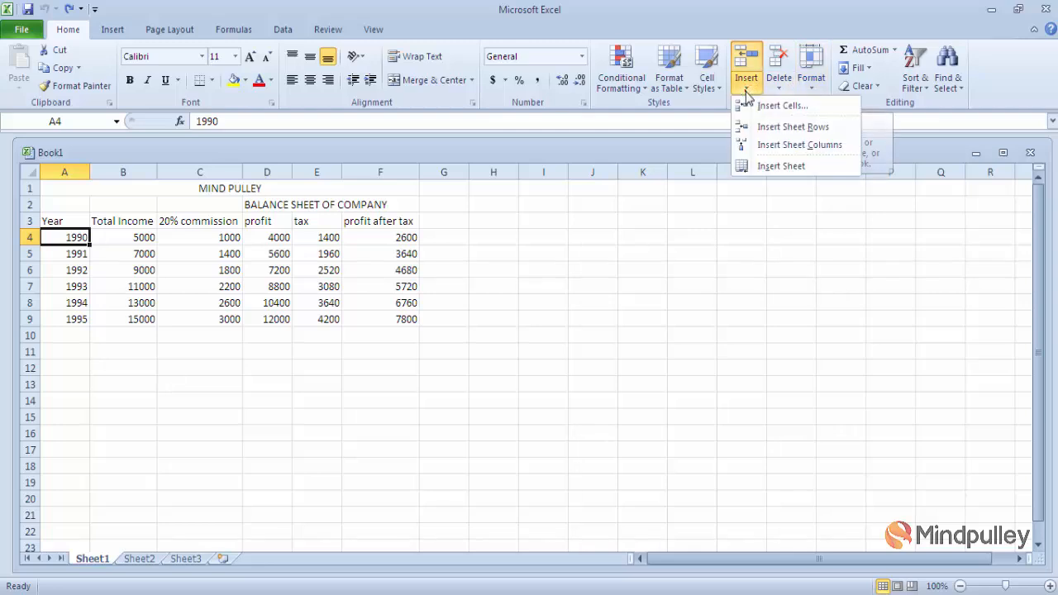
{"action": "left_click", "coordinate": [781, 145]}
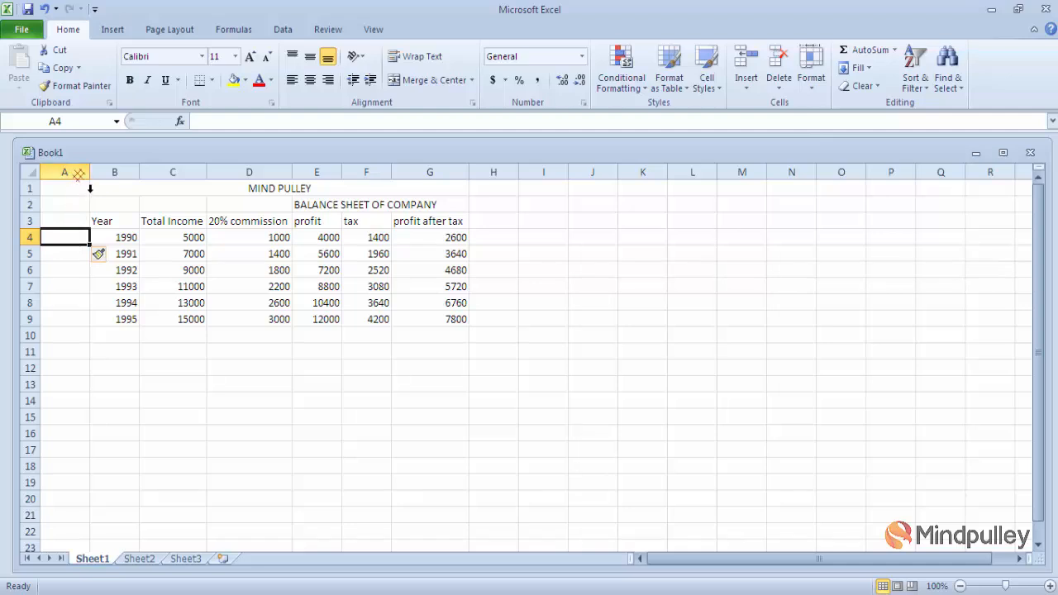
{"action": "right_click", "coordinate": [80, 176]}
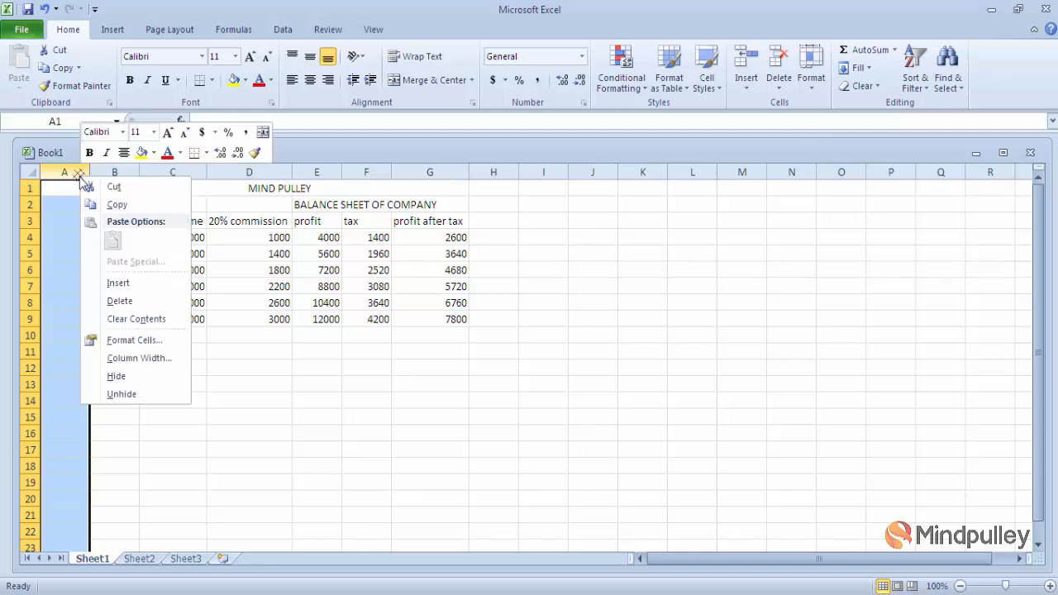
{"action": "left_click", "coordinate": [118, 284]}
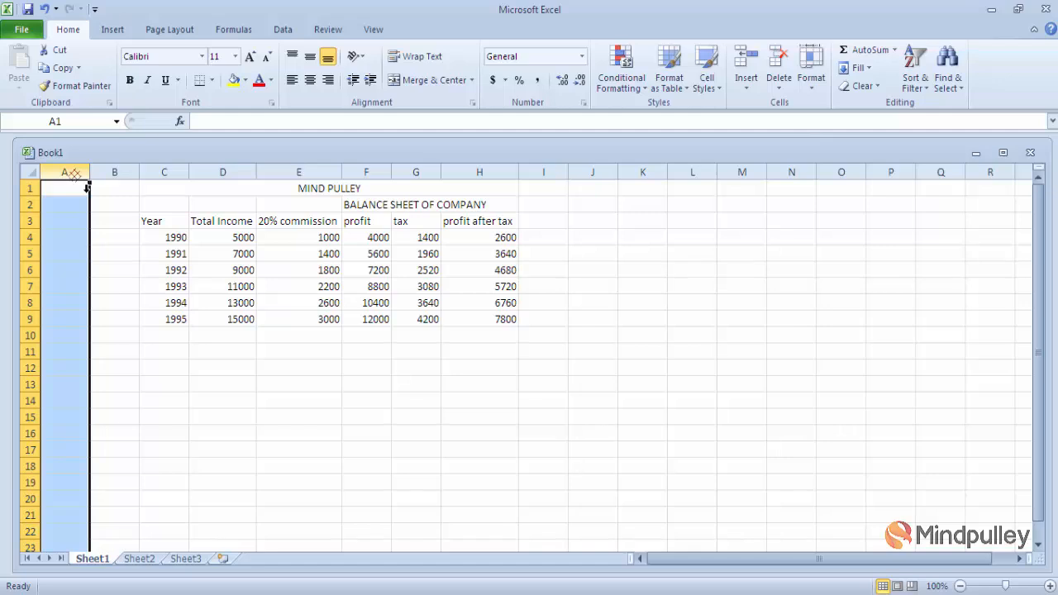
- Insert four blank columns before the data by selecting columns A through D
{"action": "left_click_drag", "start_coordinate": [87, 188], "coordinate": [225, 186]}
{"action": "right_click", "coordinate": [217, 179]}
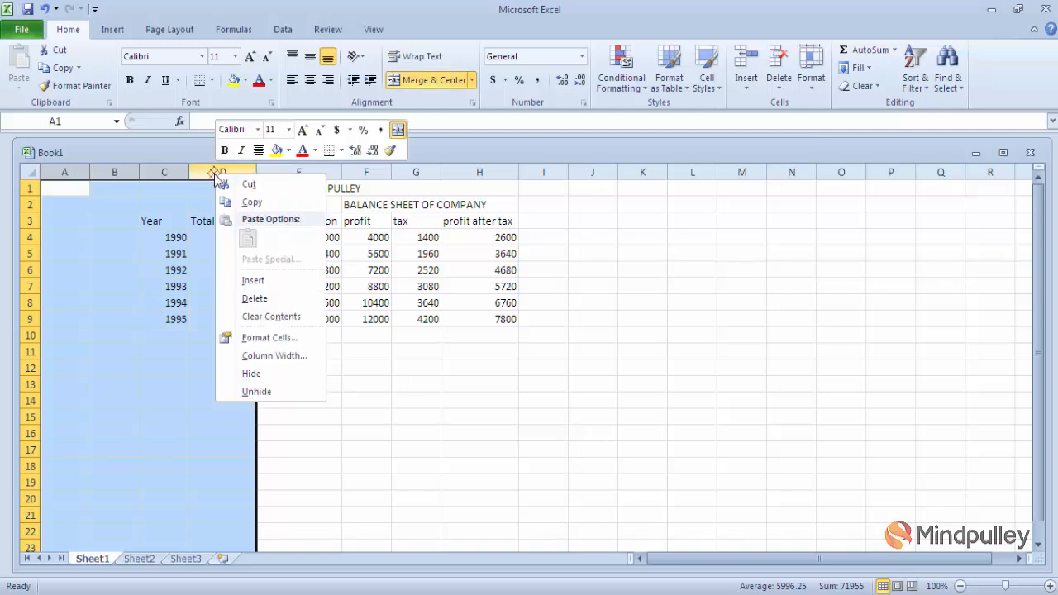
{"action": "left_click", "coordinate": [253, 281]}
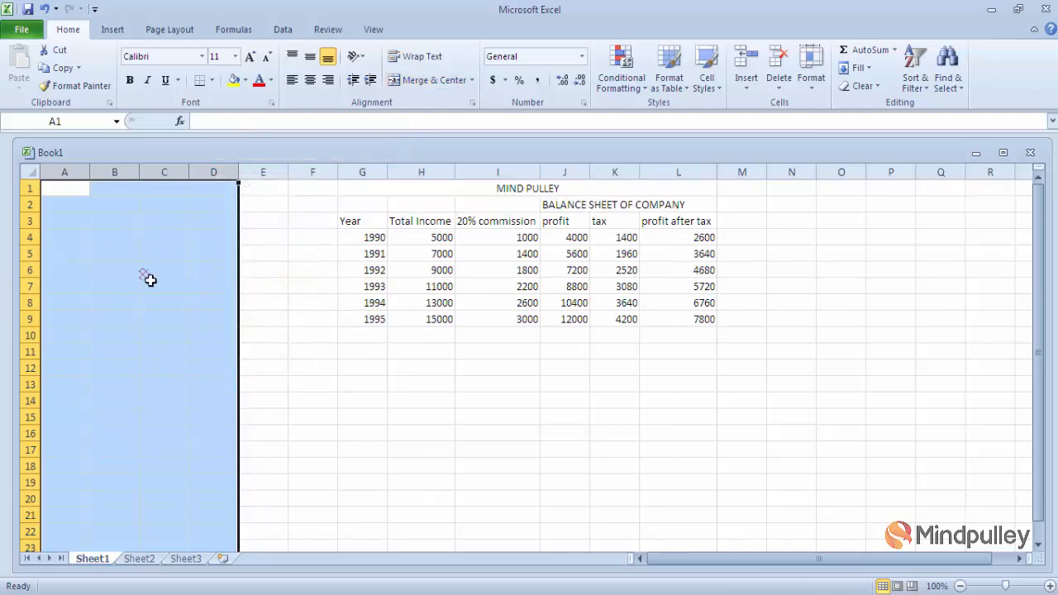
- Undo both column insertions so the table starts in column A again
{"action": "left_click", "coordinate": [261, 374]}
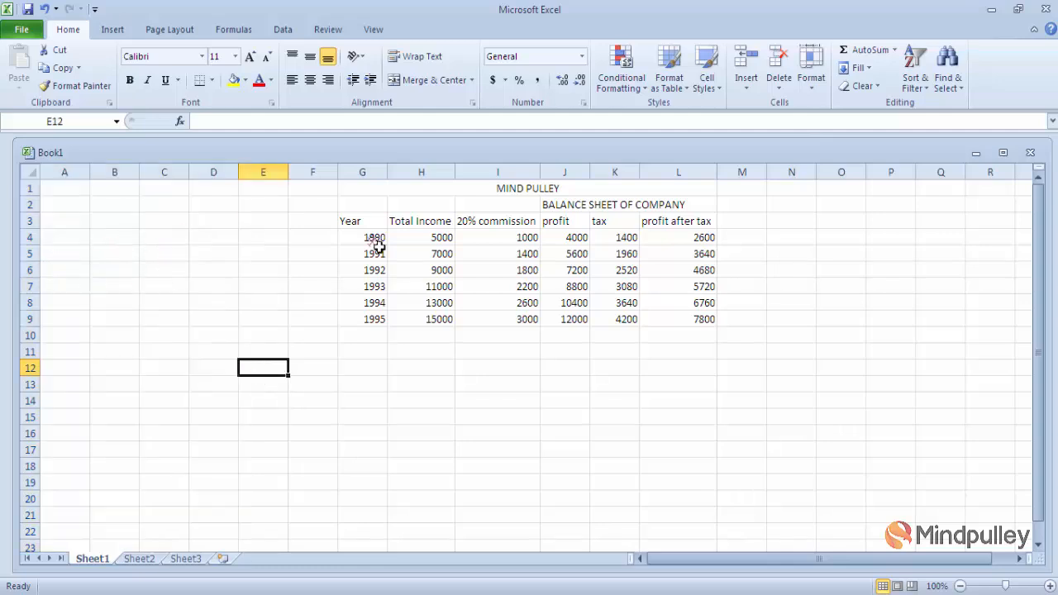
{"action": "key", "text": "ctrl+z"}
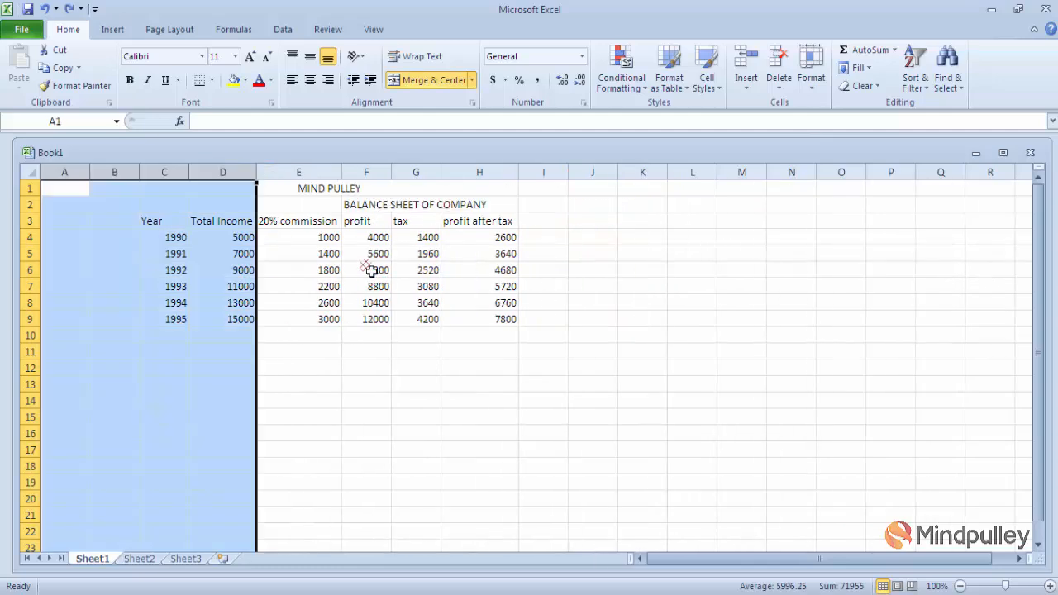
{"action": "key", "text": "ctrl+z"}
{"action": "key", "text": "ctrl+z"}
{"action": "key", "text": "ctrl+z"}
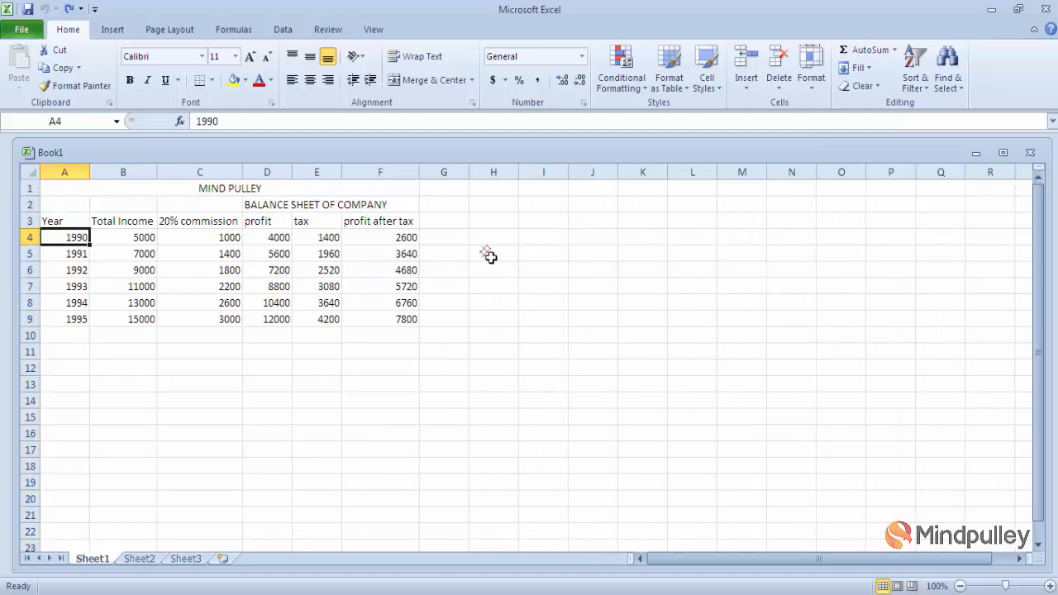
- Add a new blank worksheet, Sheet5, then go back to Sheet1
{"action": "left_click", "coordinate": [747, 83]}
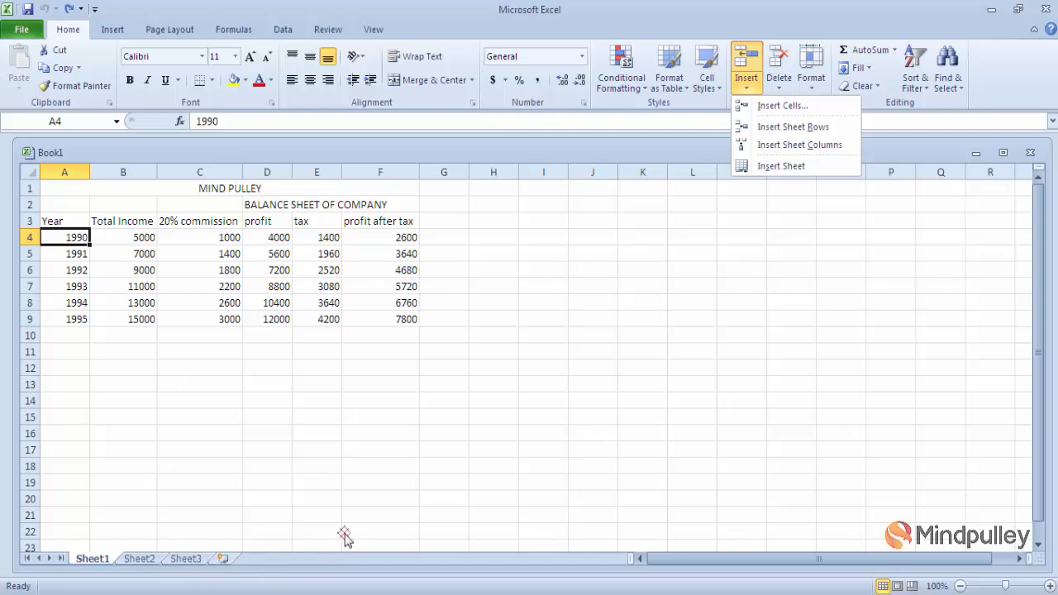
{"action": "left_click", "coordinate": [781, 168]}
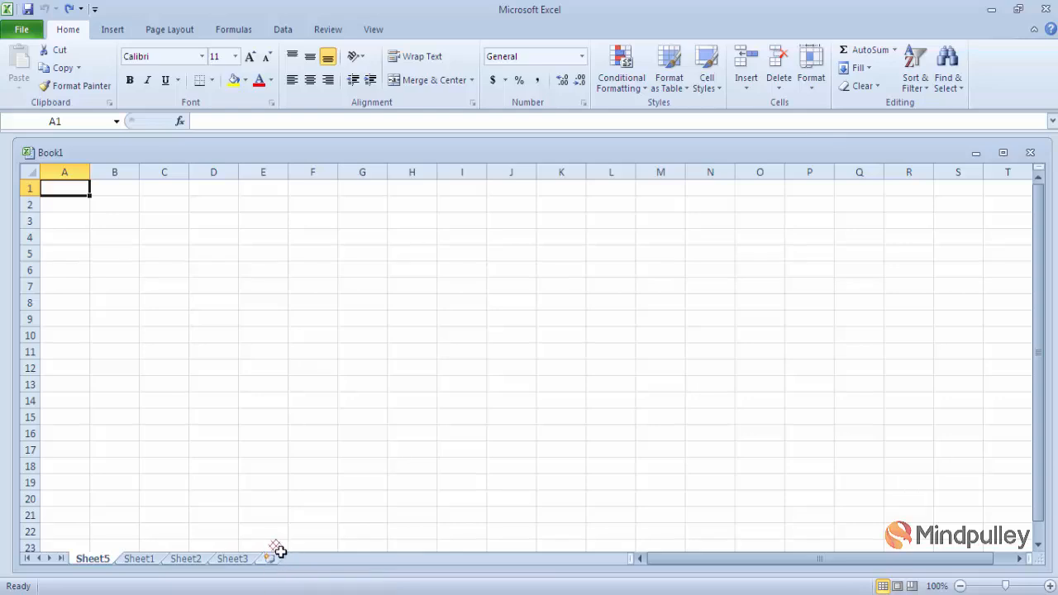
{"action": "left_click", "coordinate": [138, 560]}
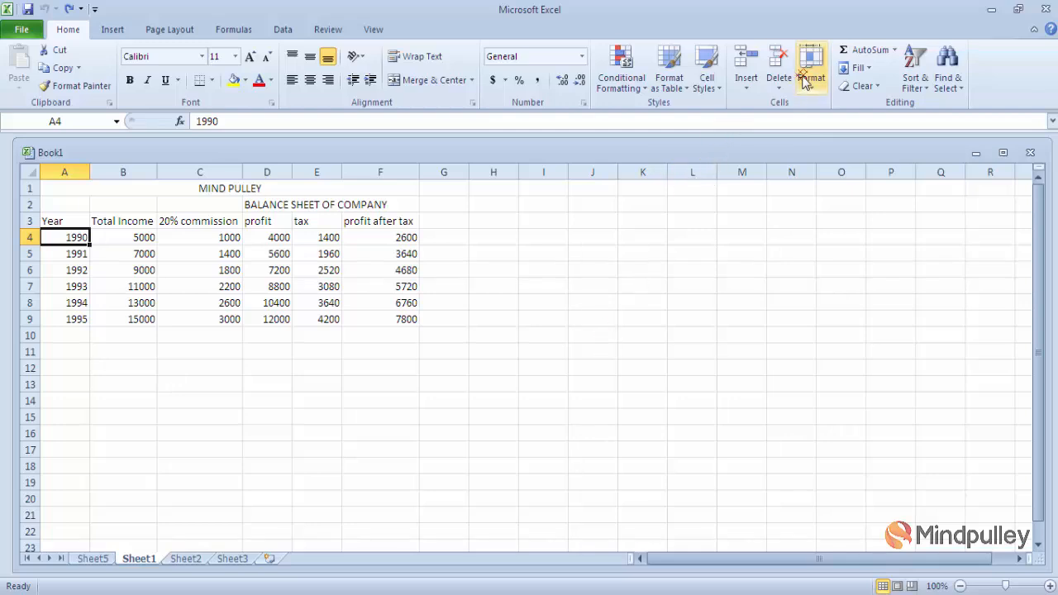
{"action": "left_click", "coordinate": [779, 90]}
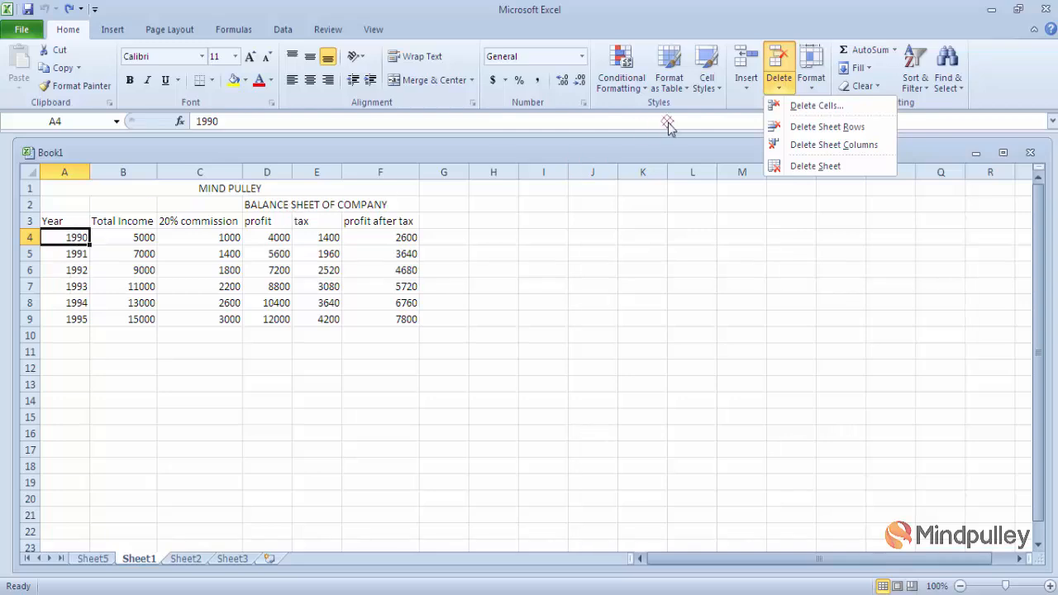
{"action": "left_click", "coordinate": [846, 110]}
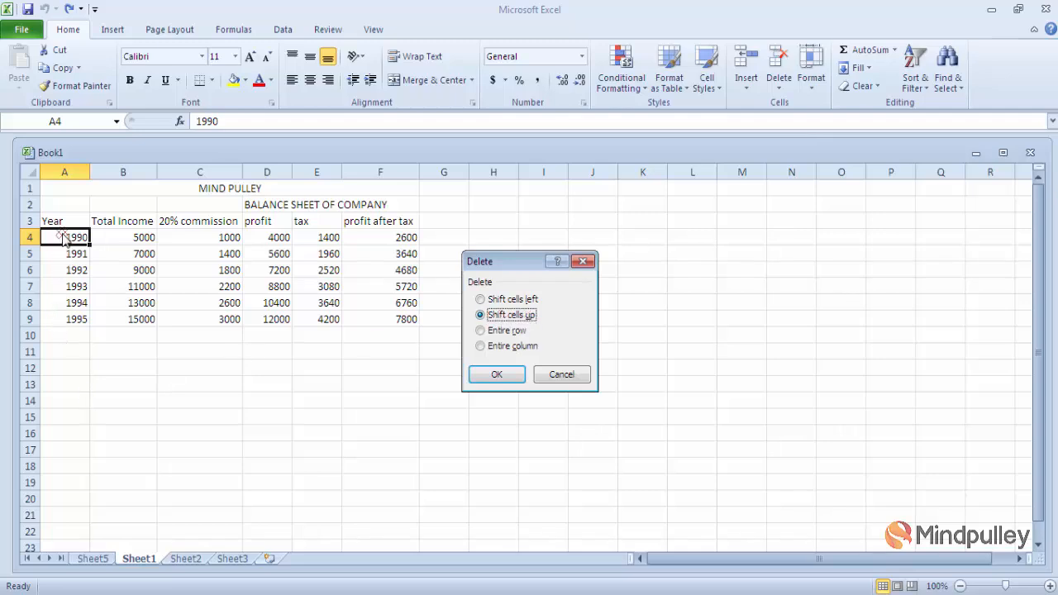
{"action": "left_click", "coordinate": [495, 376]}
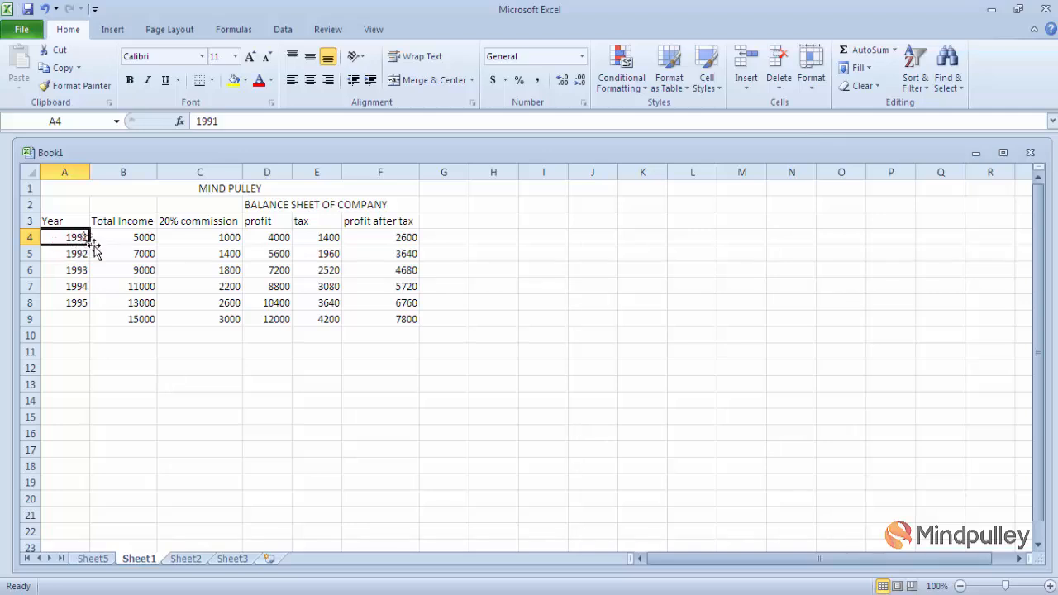
{"action": "key", "text": "ctrl+z"}
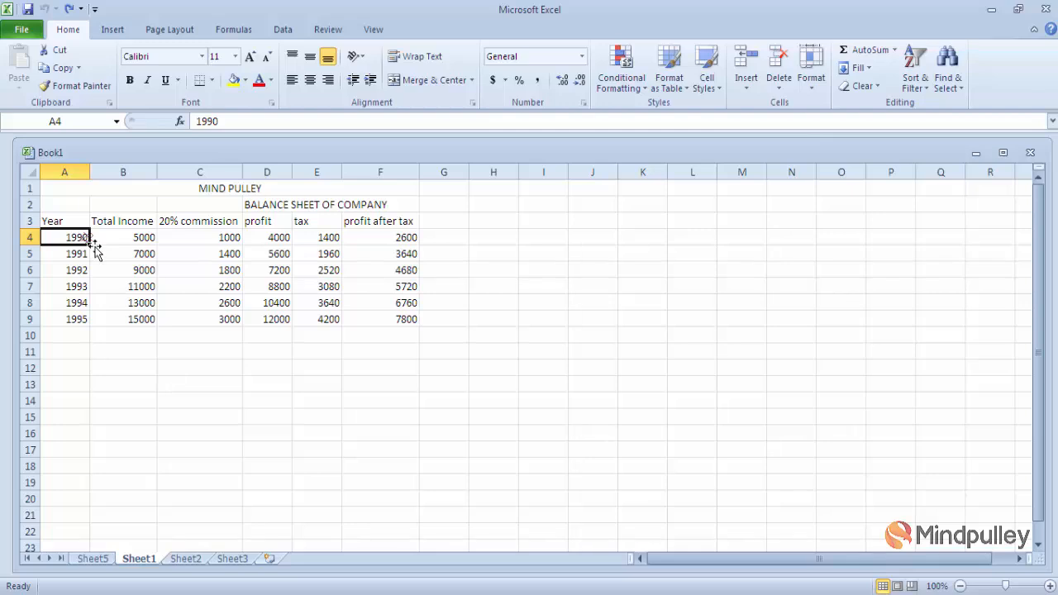
{"action": "left_click", "coordinate": [581, 304]}
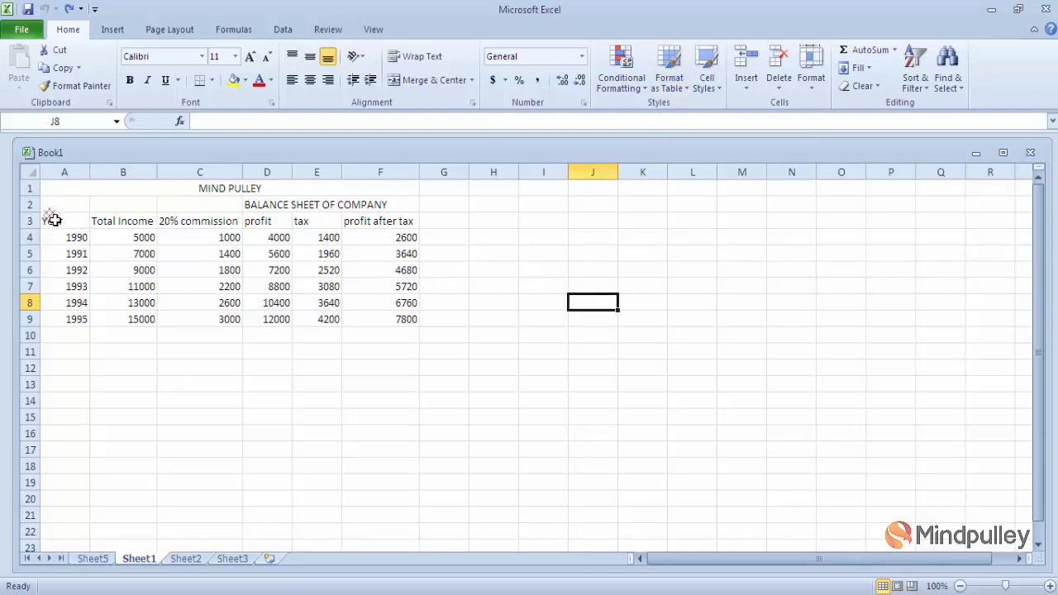
{"action": "left_click", "coordinate": [62, 240]}
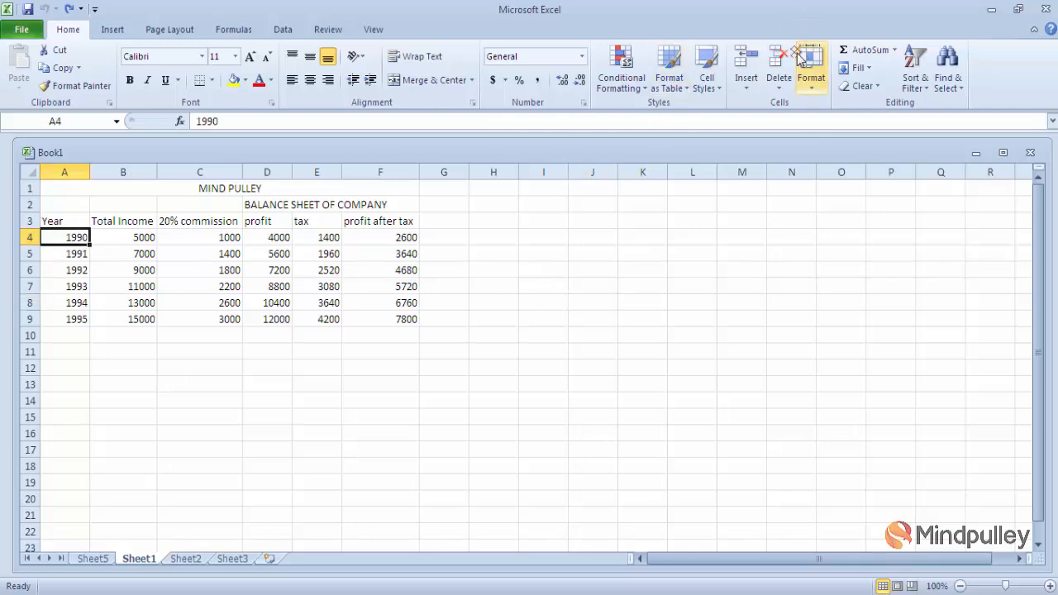
{"action": "left_click", "coordinate": [778, 83]}
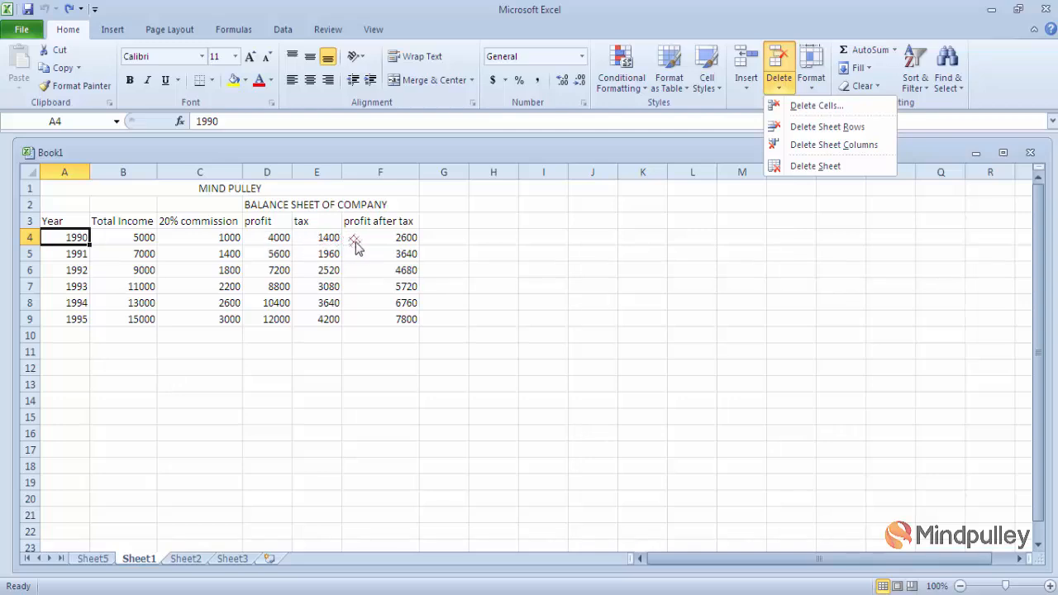
{"action": "left_click", "coordinate": [825, 128]}
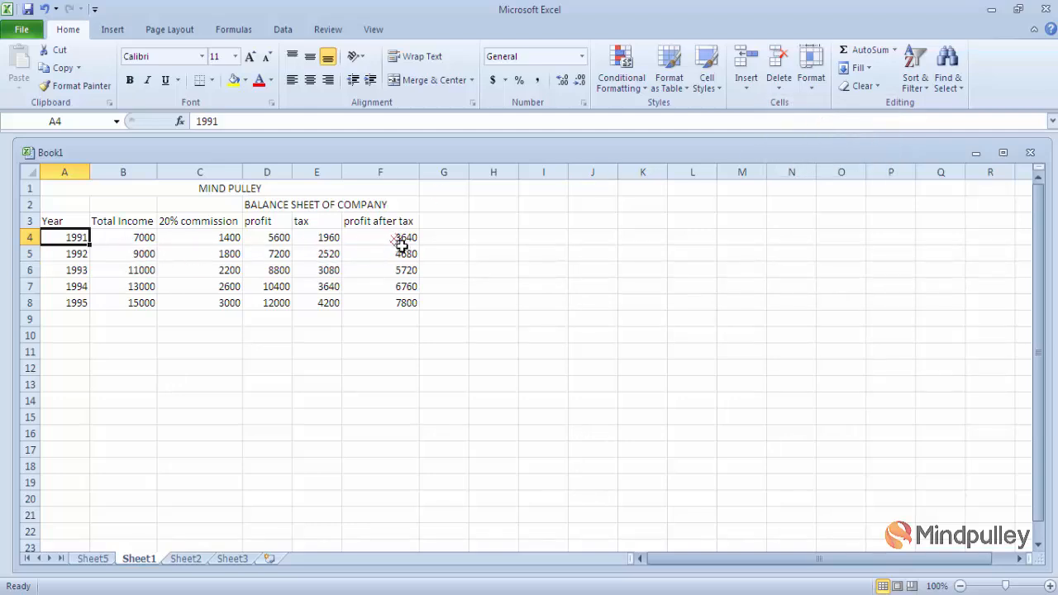
{"action": "key", "text": "ctrl+z"}
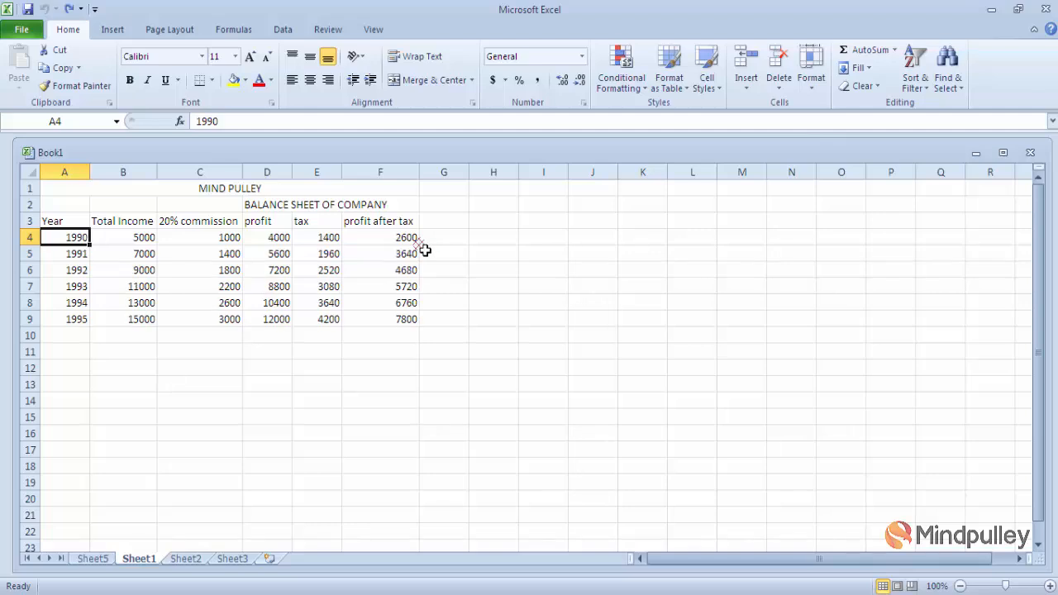
{"action": "left_click", "coordinate": [777, 95]}
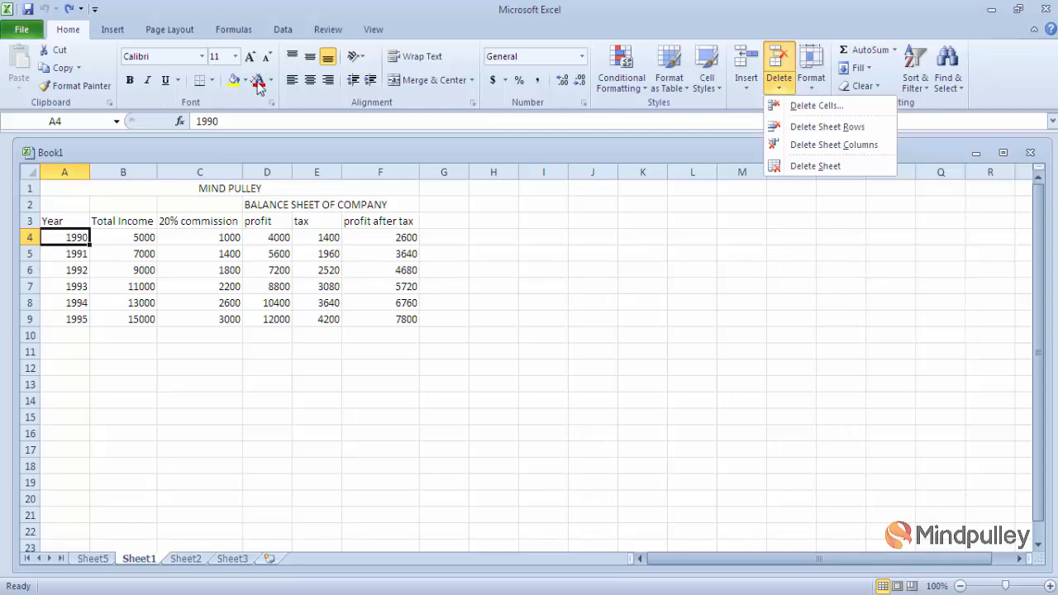
{"action": "left_click", "coordinate": [816, 145]}
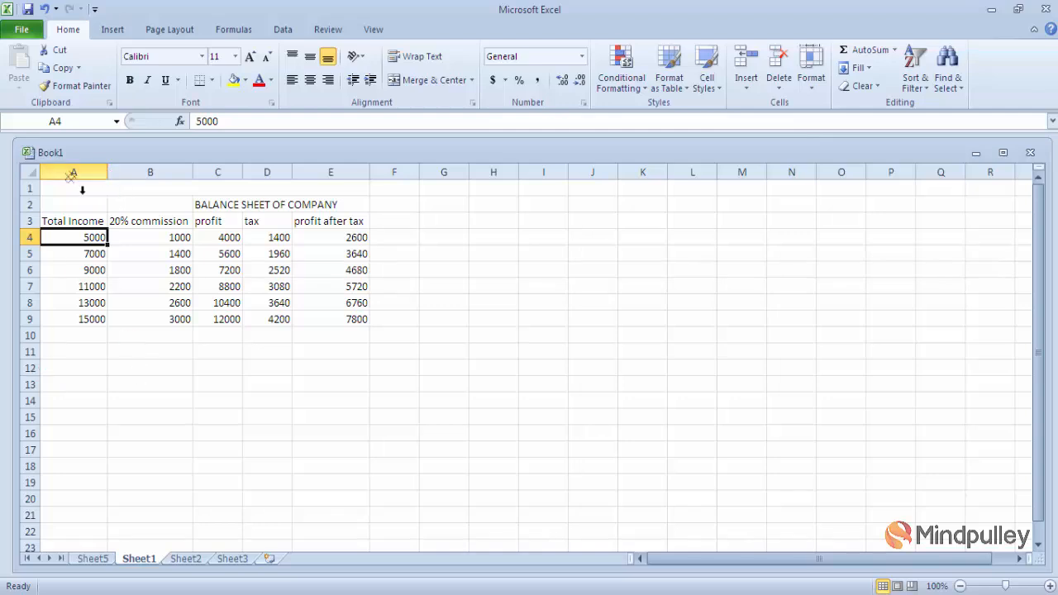
{"action": "key", "text": "ctrl+z"}
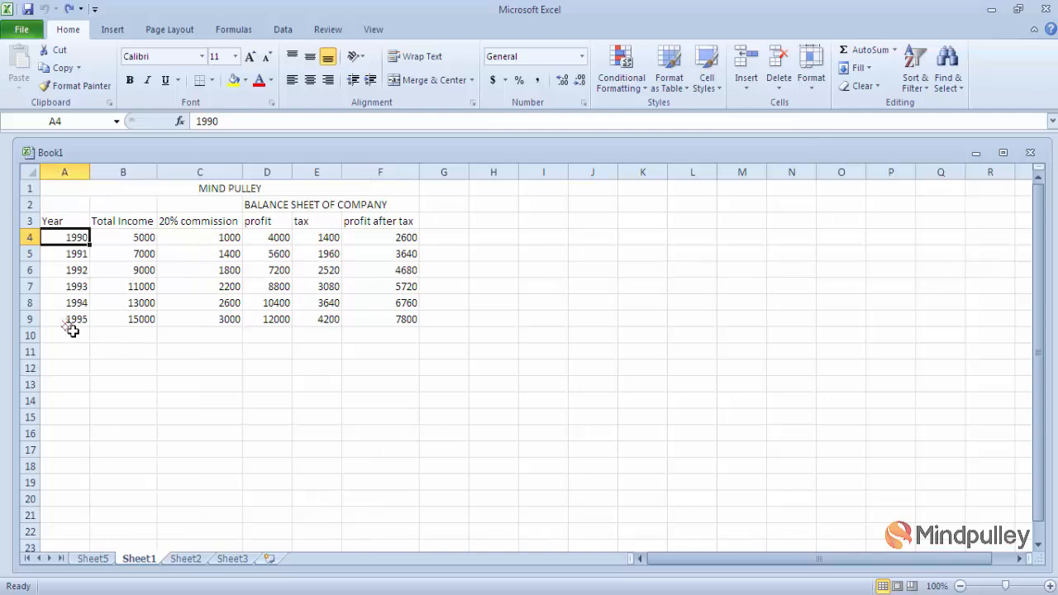
{"action": "left_click", "coordinate": [778, 86]}
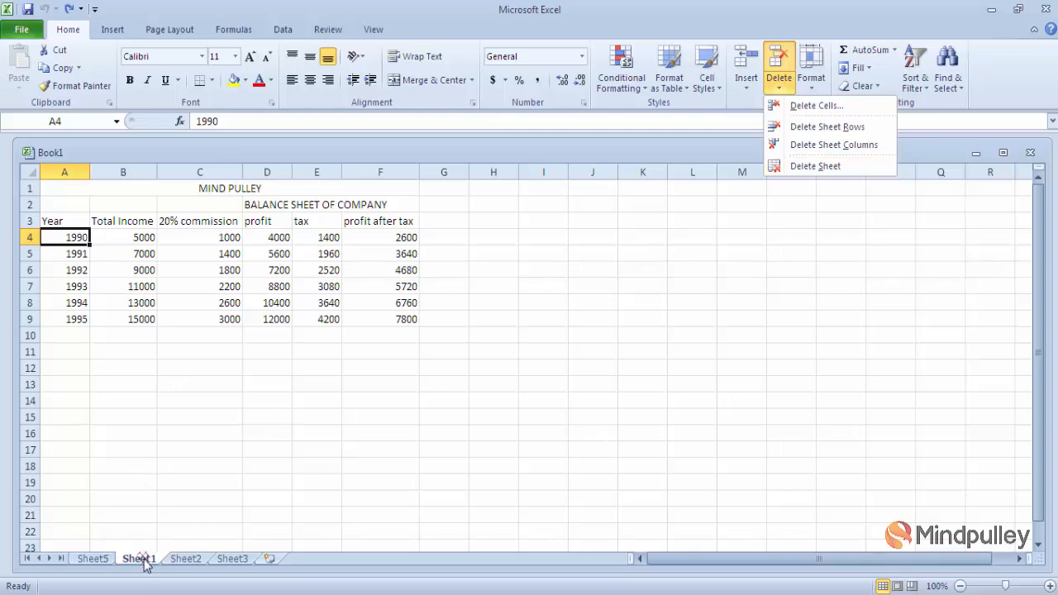
{"action": "left_click", "coordinate": [831, 168]}
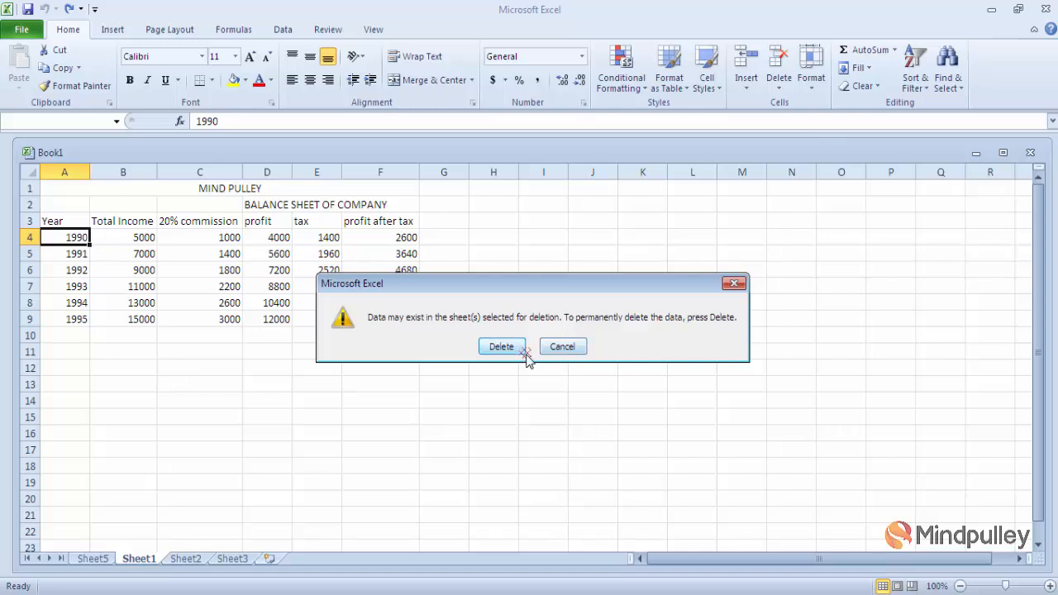
{"action": "left_click", "coordinate": [571, 348]}
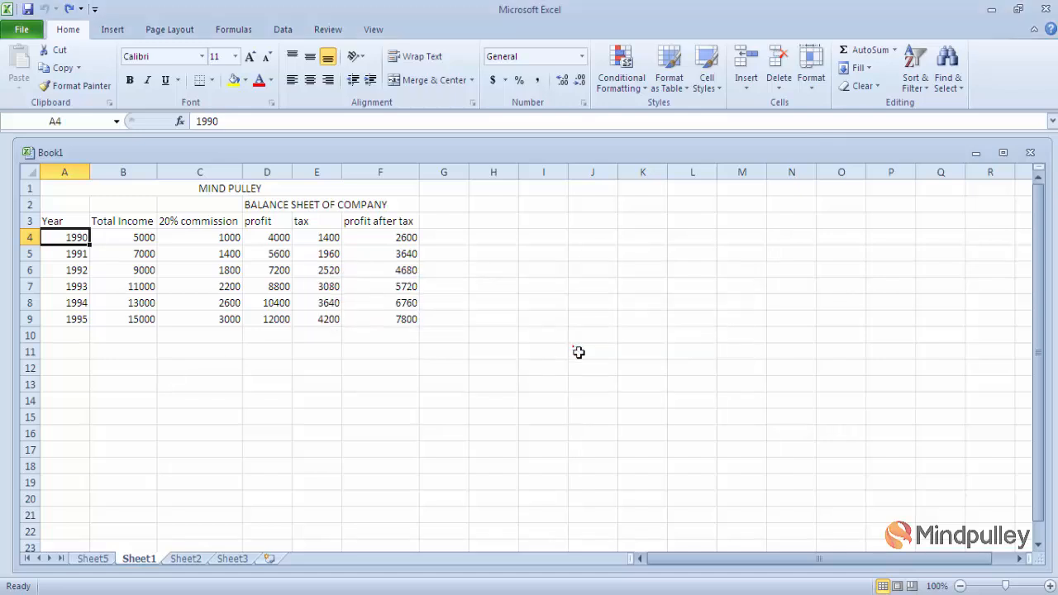
- Delete the blank Sheet5 worksheet, leaving Sheet1, Sheet2 and Sheet3
{"action": "left_click", "coordinate": [100, 562]}
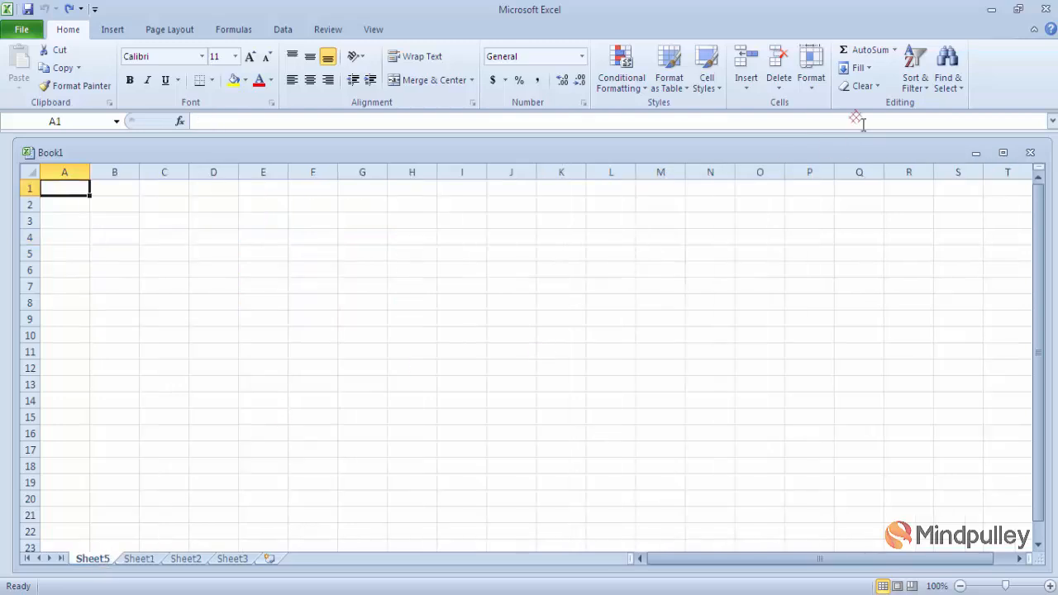
{"action": "left_click", "coordinate": [779, 86]}
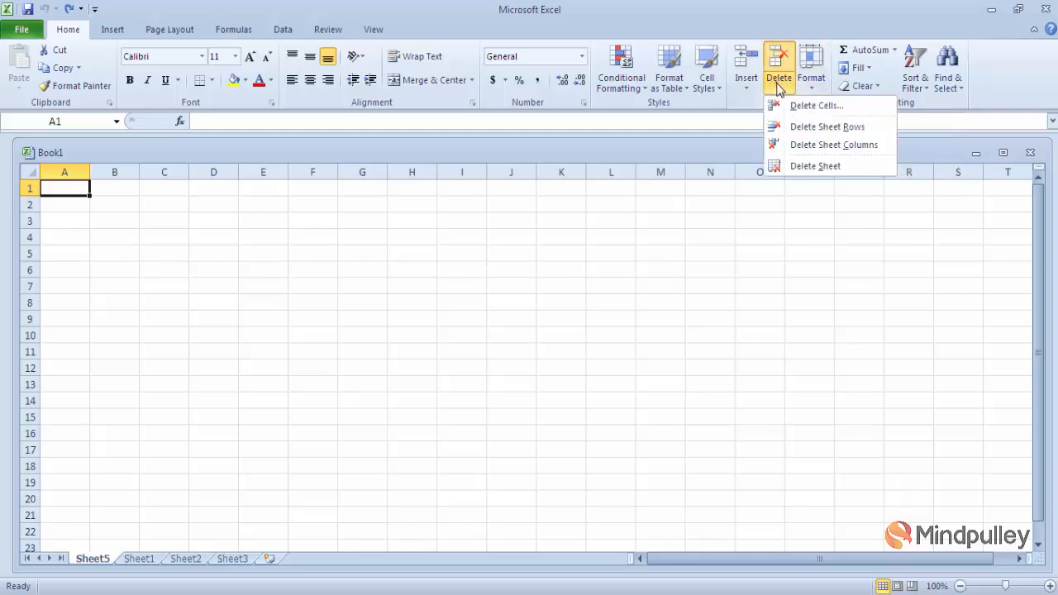
{"action": "left_click", "coordinate": [804, 167]}
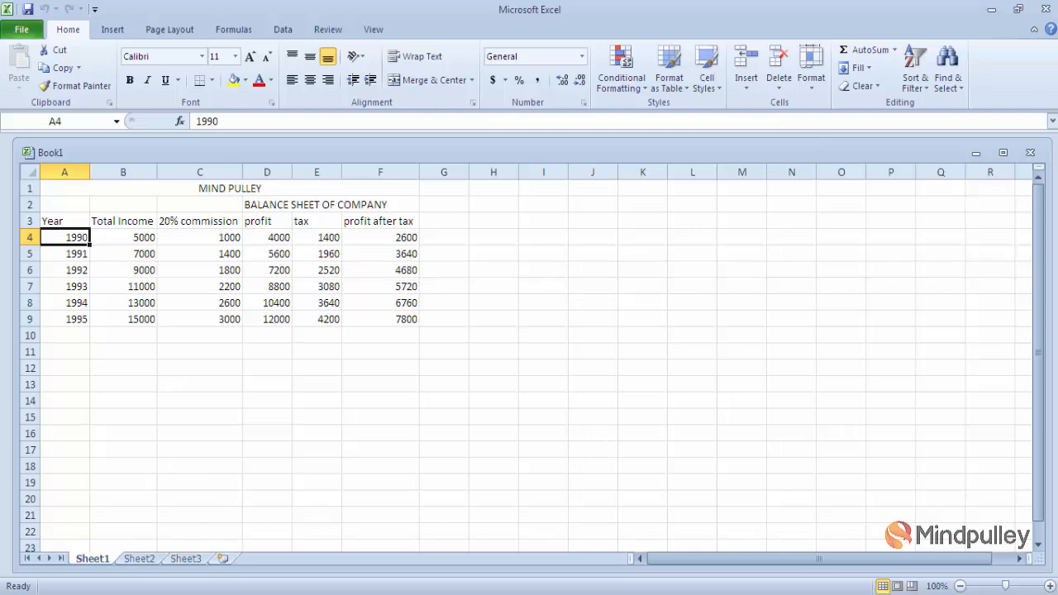
{"action": "right_click", "coordinate": [199, 566]}
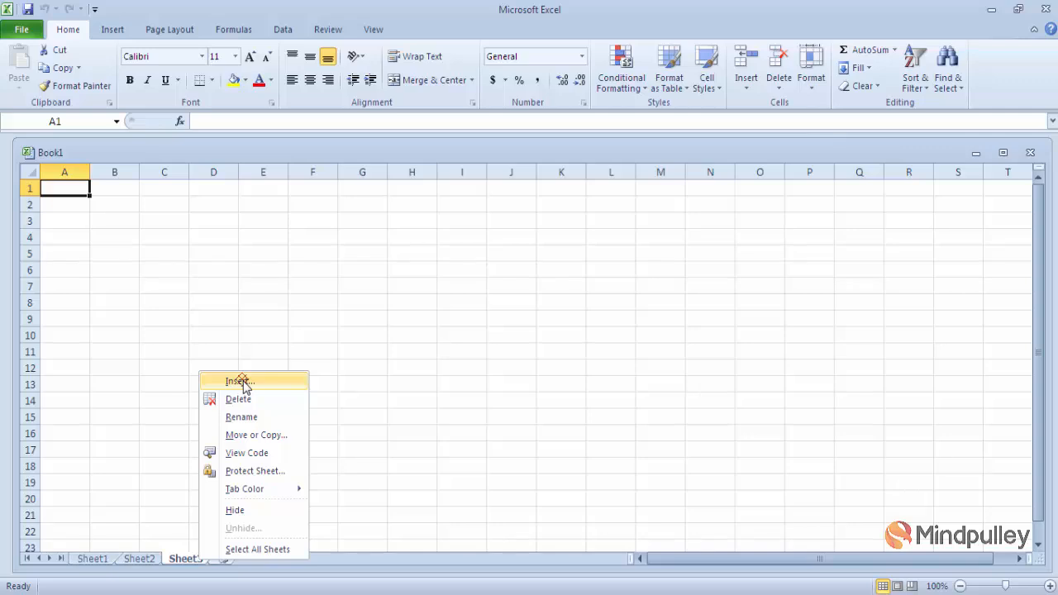
{"action": "left_click", "coordinate": [411, 397]}
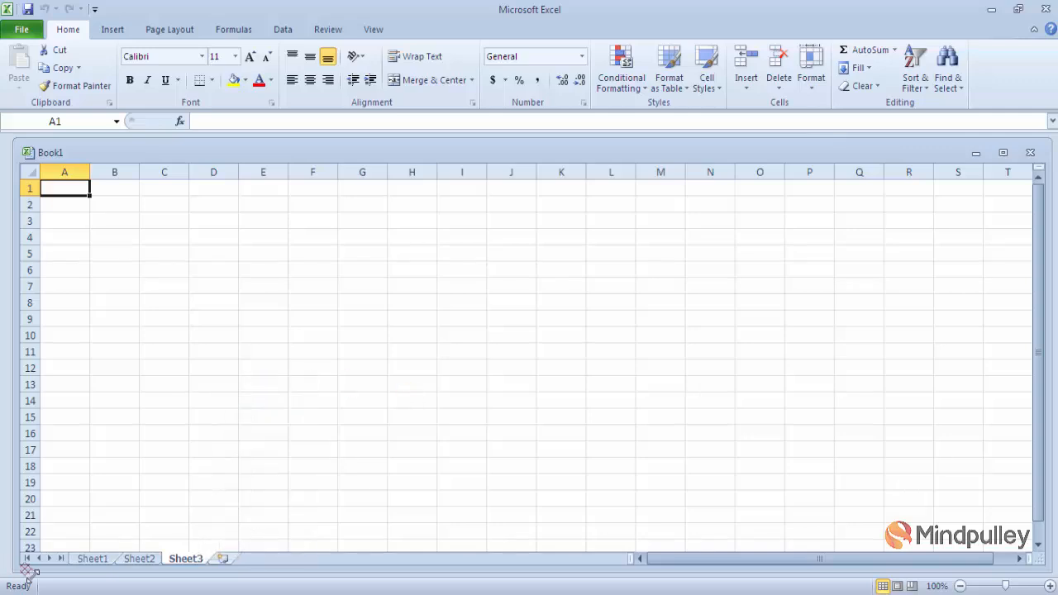
{"action": "left_click", "coordinate": [92, 559]}
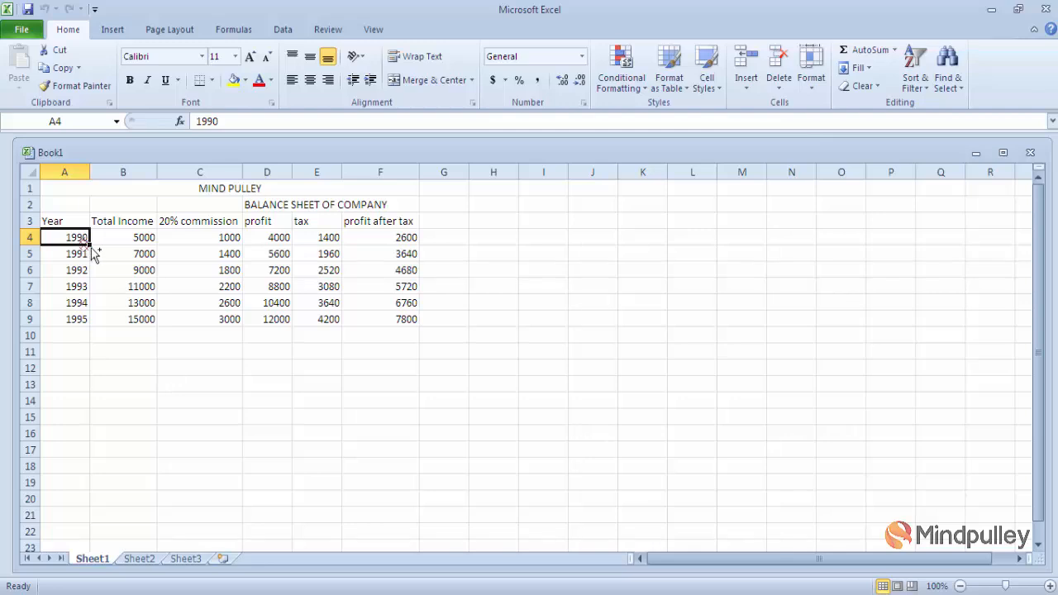
{"action": "key", "text": "ctrl+shift+equal"}
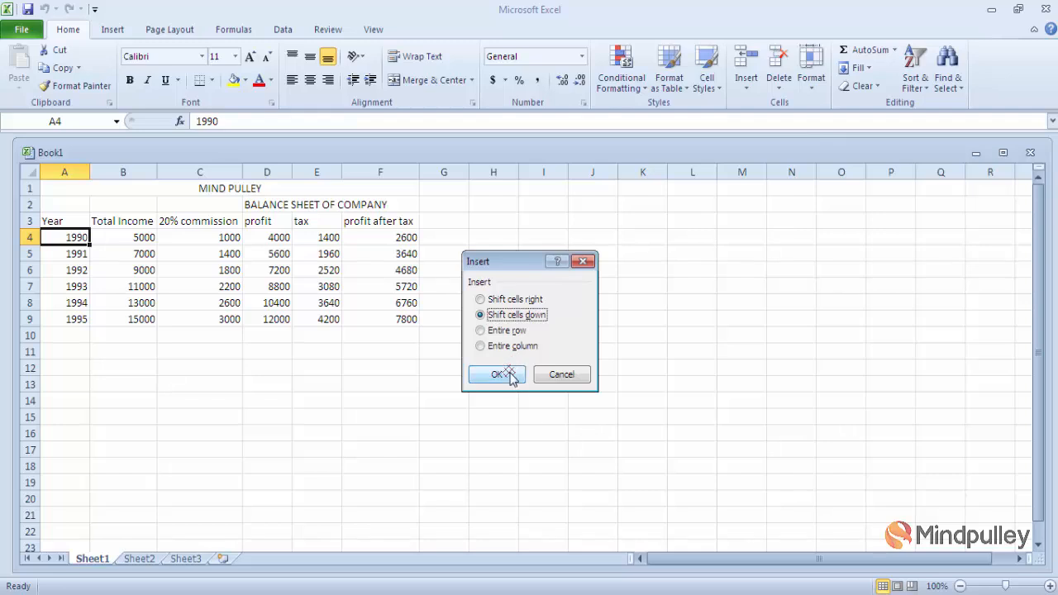
{"action": "left_click", "coordinate": [582, 262]}
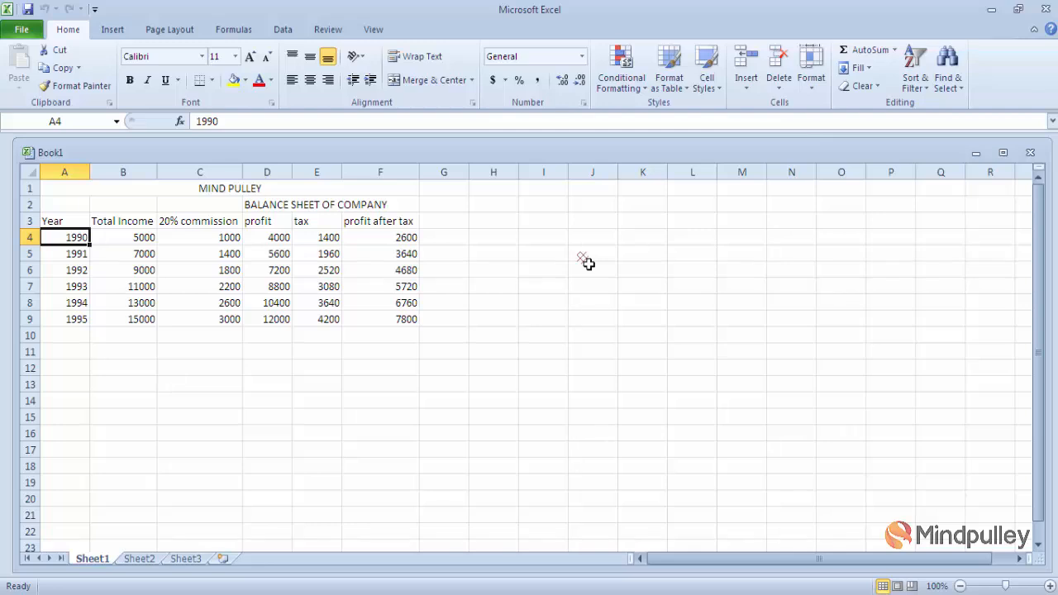
{"action": "key", "text": "ctrl+minus"}
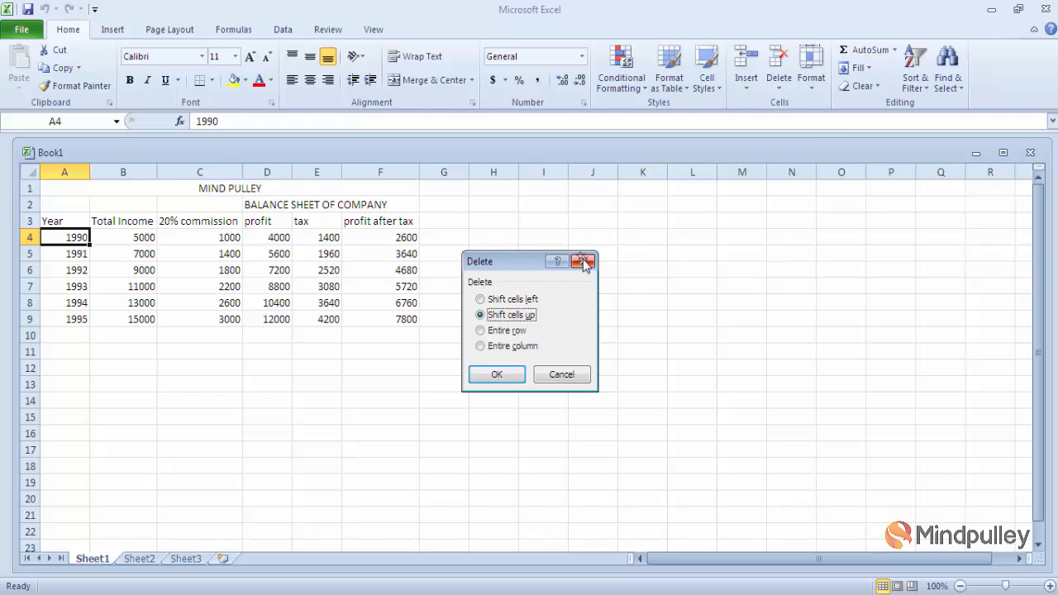
{"action": "left_click", "coordinate": [584, 263]}
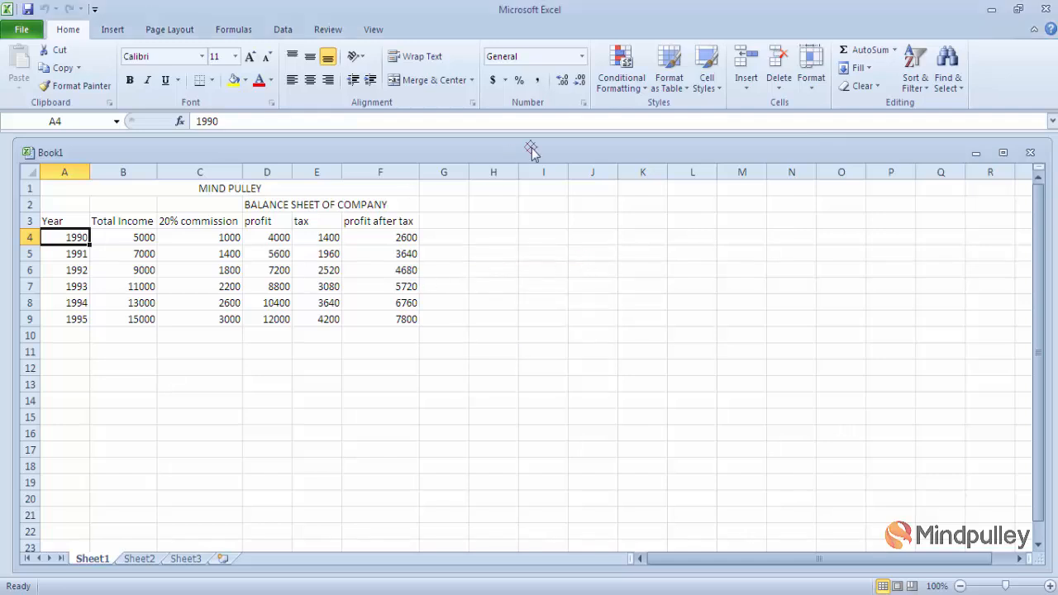
- Set row 4's height to 25 through Format > Row Height
{"action": "left_click", "coordinate": [811, 82]}
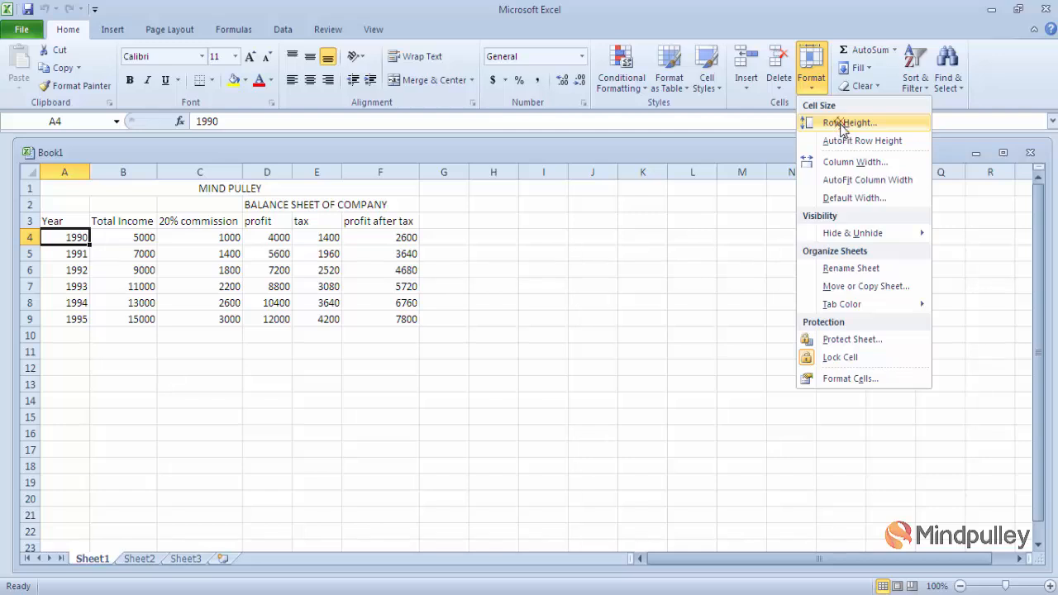
{"action": "left_click", "coordinate": [841, 124]}
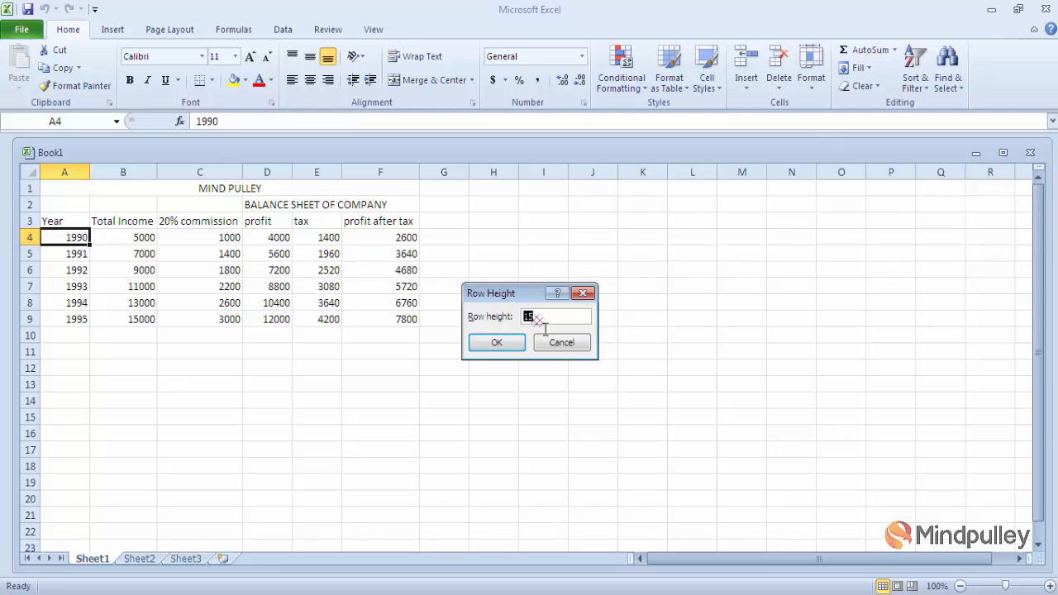
{"action": "type", "text": "2"}
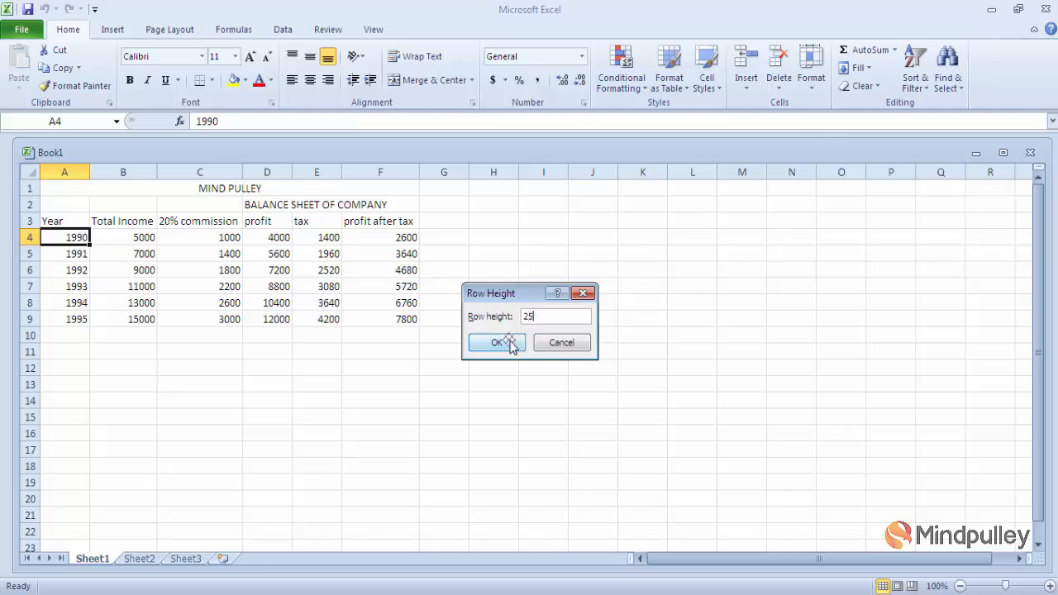
{"action": "left_click", "coordinate": [510, 344]}
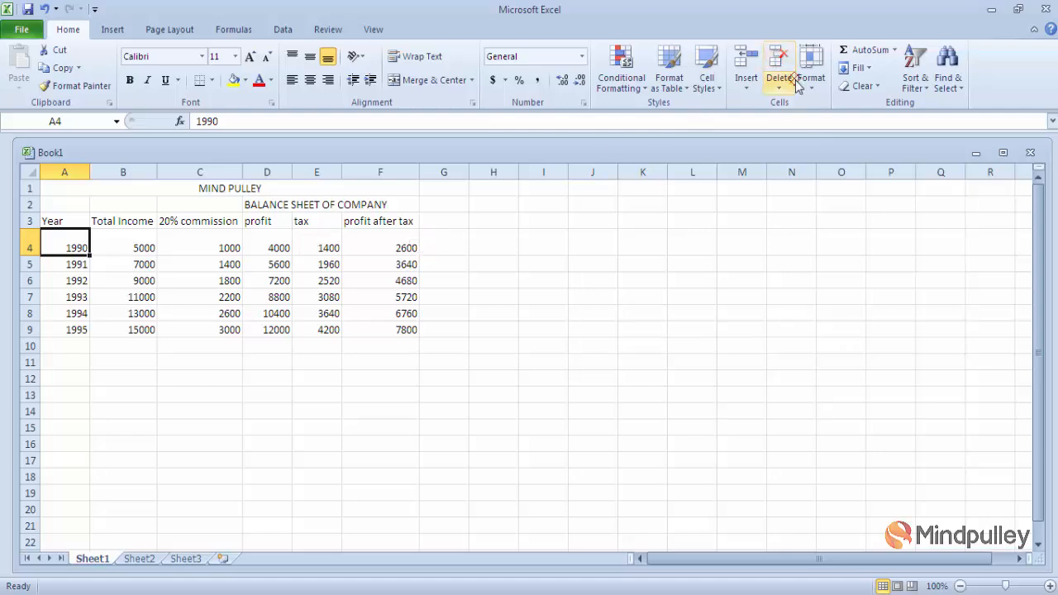
- AutoFit row 4, drag it taller to 44.25, then AutoFit it back to standard height
{"action": "left_click", "coordinate": [813, 94]}
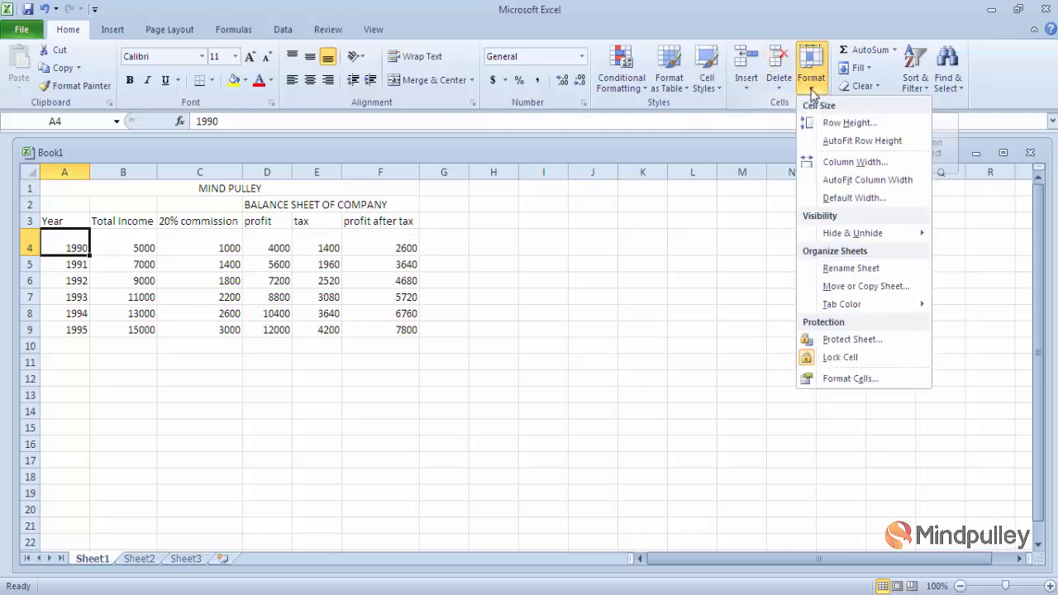
{"action": "left_click", "coordinate": [862, 142]}
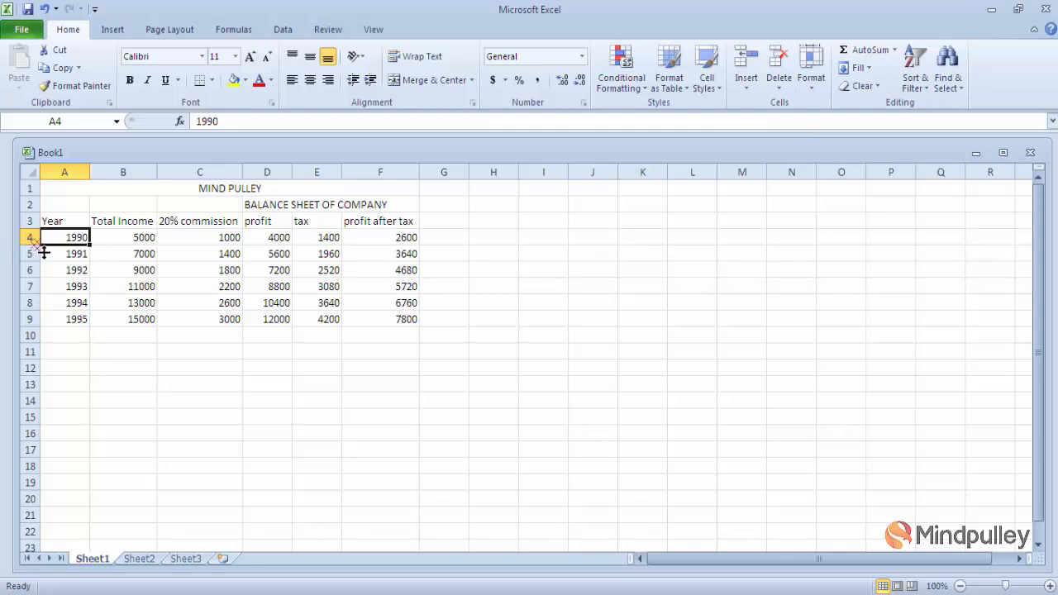
{"action": "left_click_drag", "start_coordinate": [44, 252], "coordinate": [47, 284]}
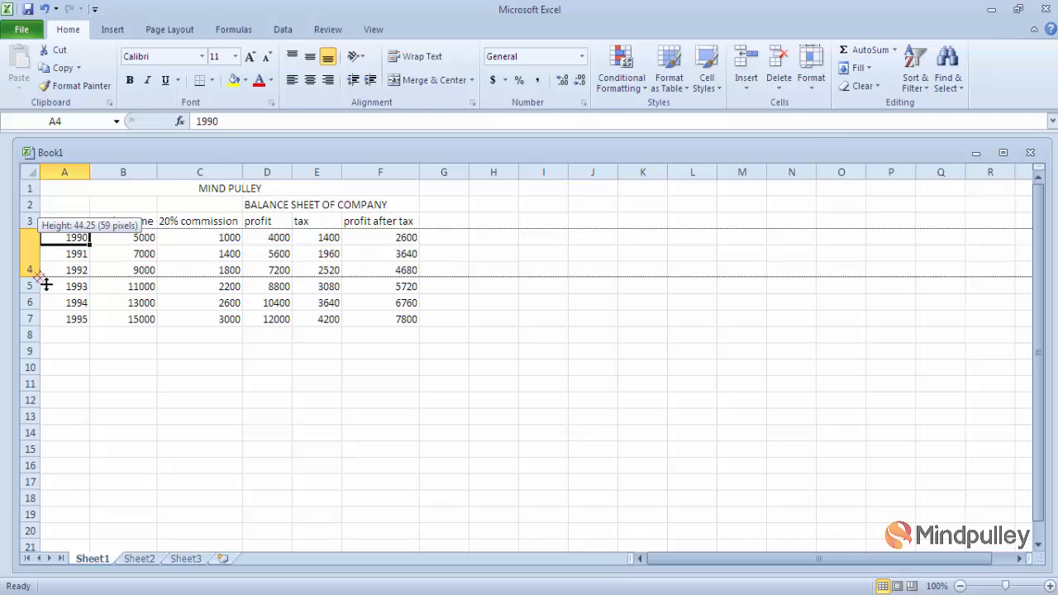
{"action": "left_click_drag", "start_coordinate": [46, 284], "coordinate": [45, 284]}
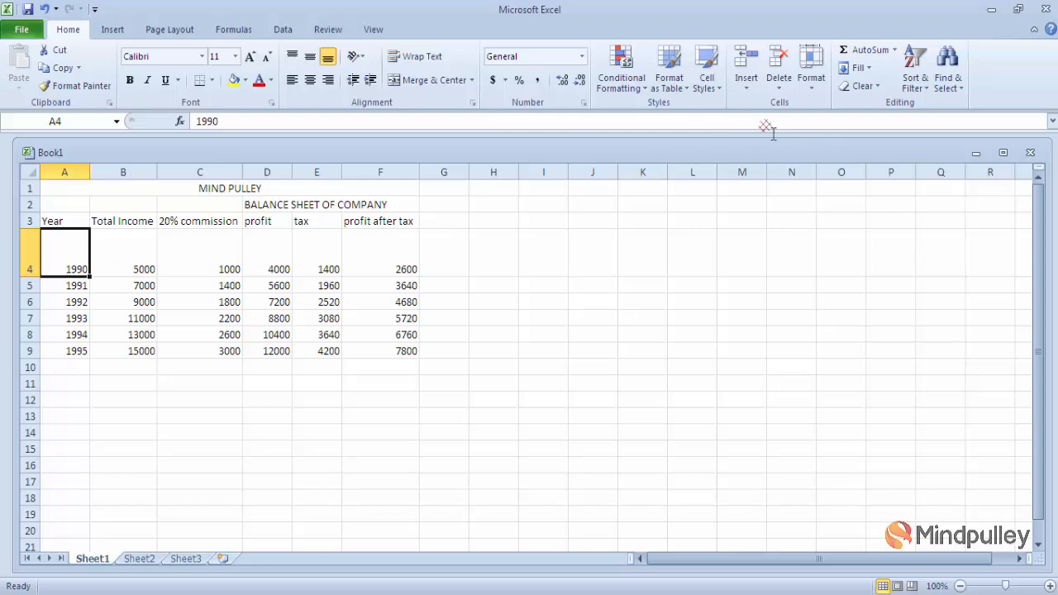
{"action": "left_click", "coordinate": [813, 72]}
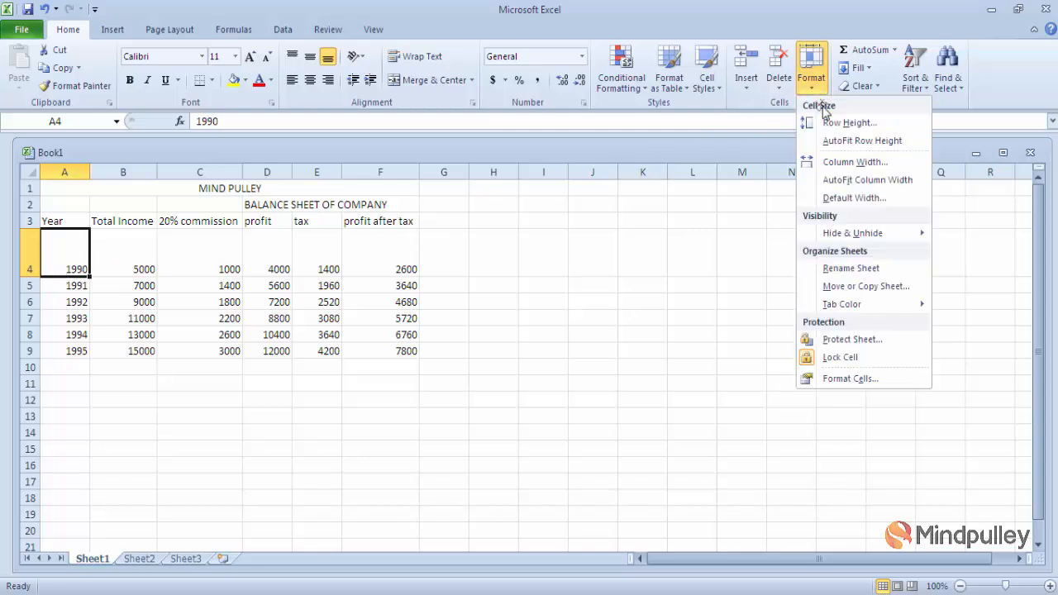
{"action": "left_click", "coordinate": [849, 141]}
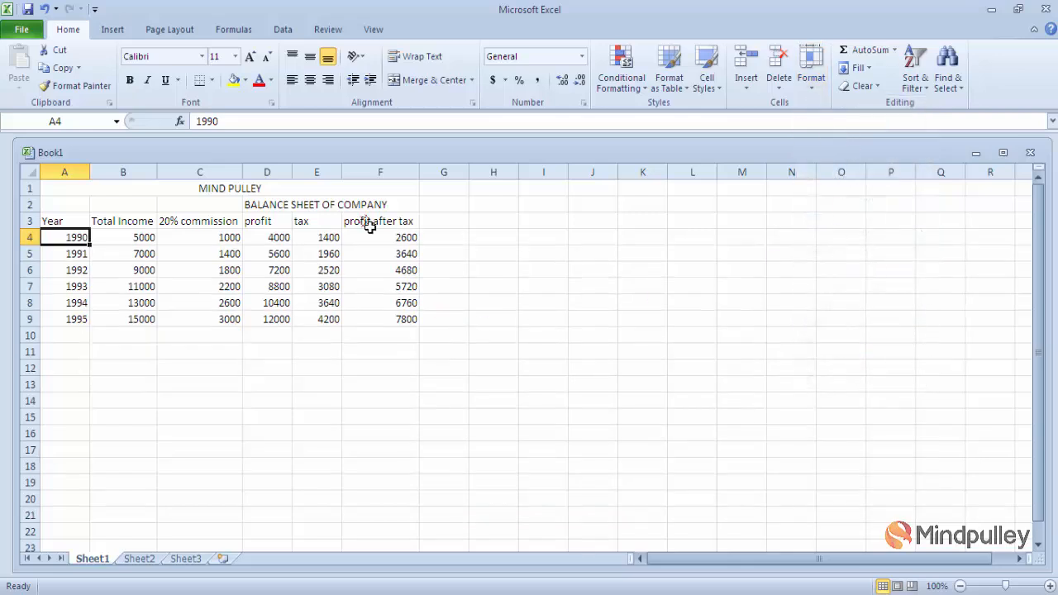
- Set the Year column A to an exact column width of 15
{"action": "left_click", "coordinate": [810, 91]}
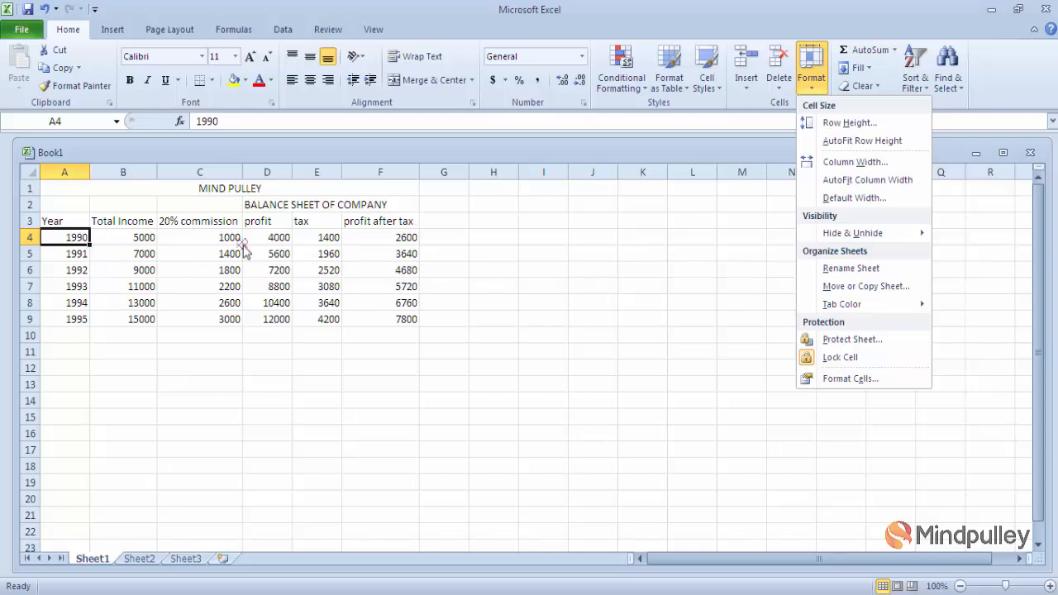
{"action": "left_click", "coordinate": [864, 161]}
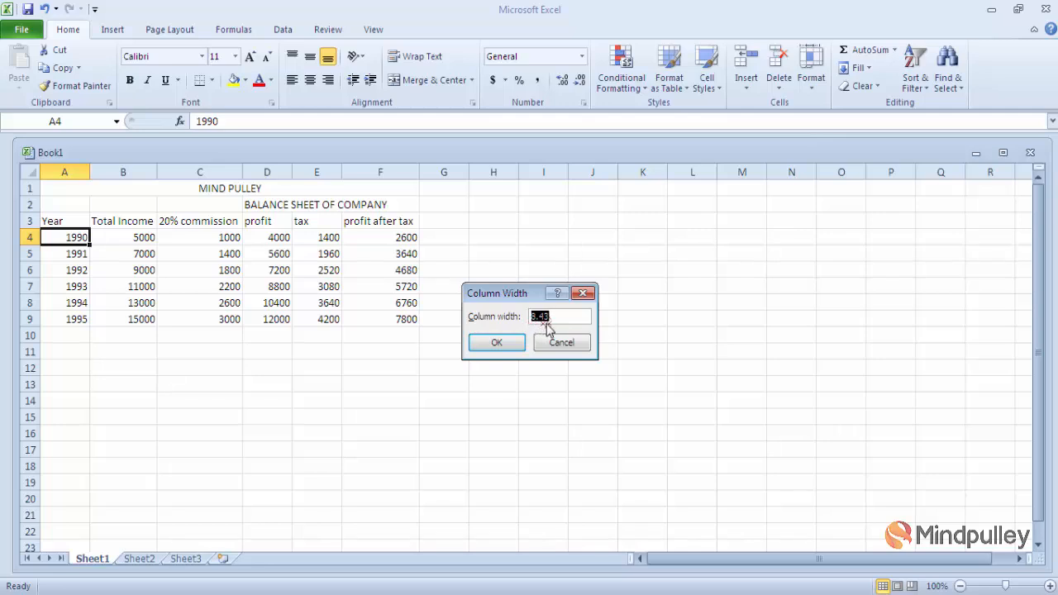
{"action": "type", "text": "15"}
{"action": "left_click", "coordinate": [497, 344]}
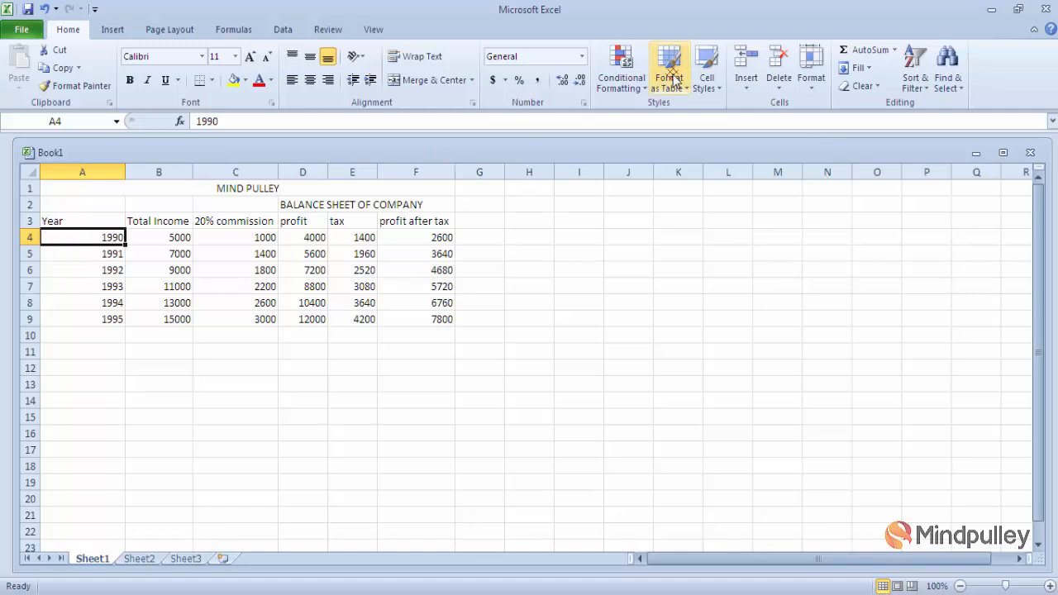
- AutoFit column A to its contents, then set the standard column width to 13
{"action": "left_click", "coordinate": [811, 83]}
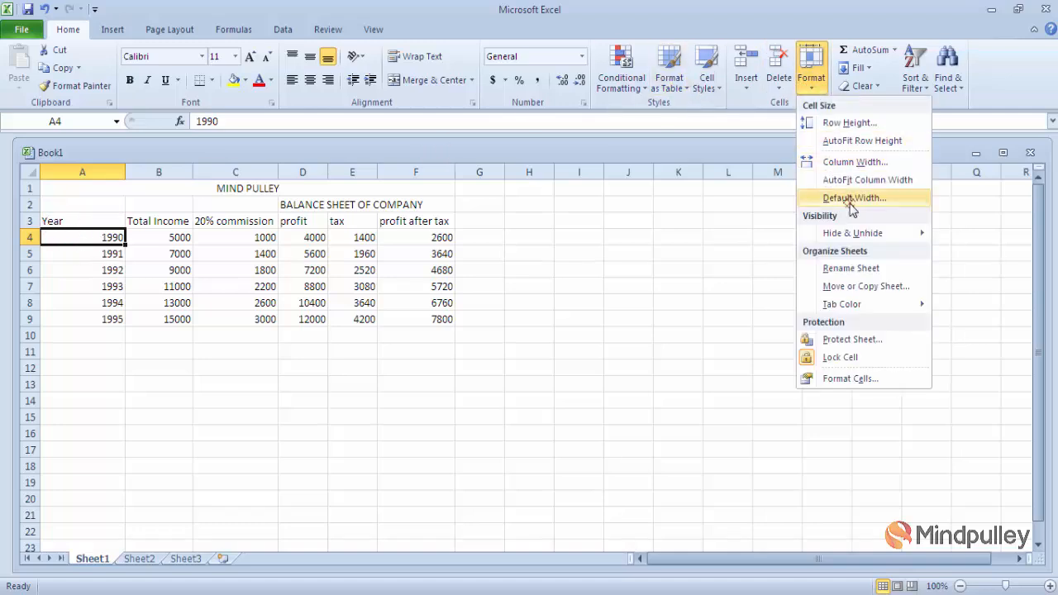
{"action": "left_click", "coordinate": [889, 188]}
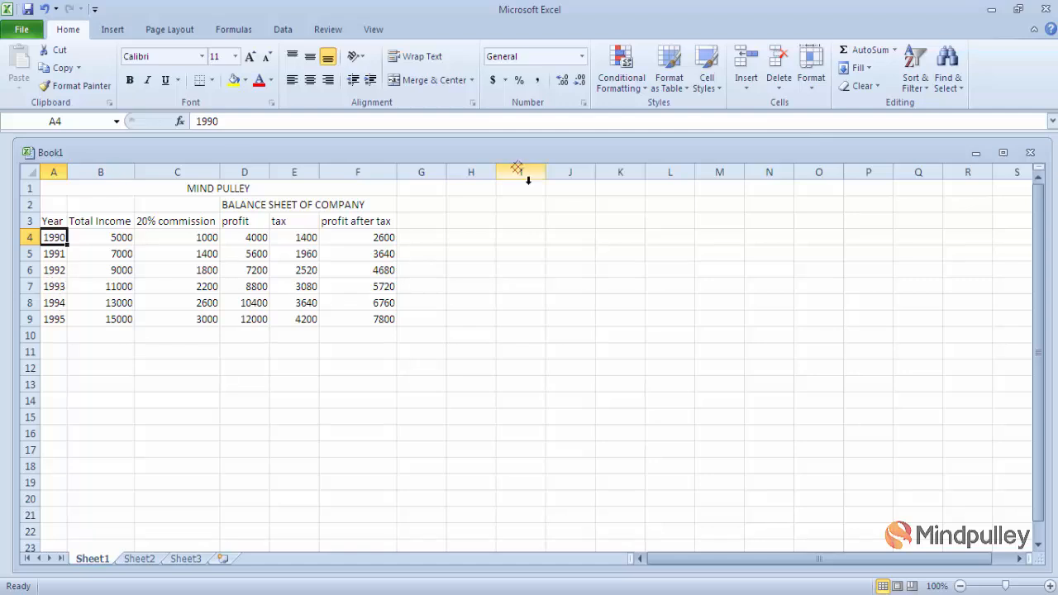
{"action": "left_click", "coordinate": [814, 89]}
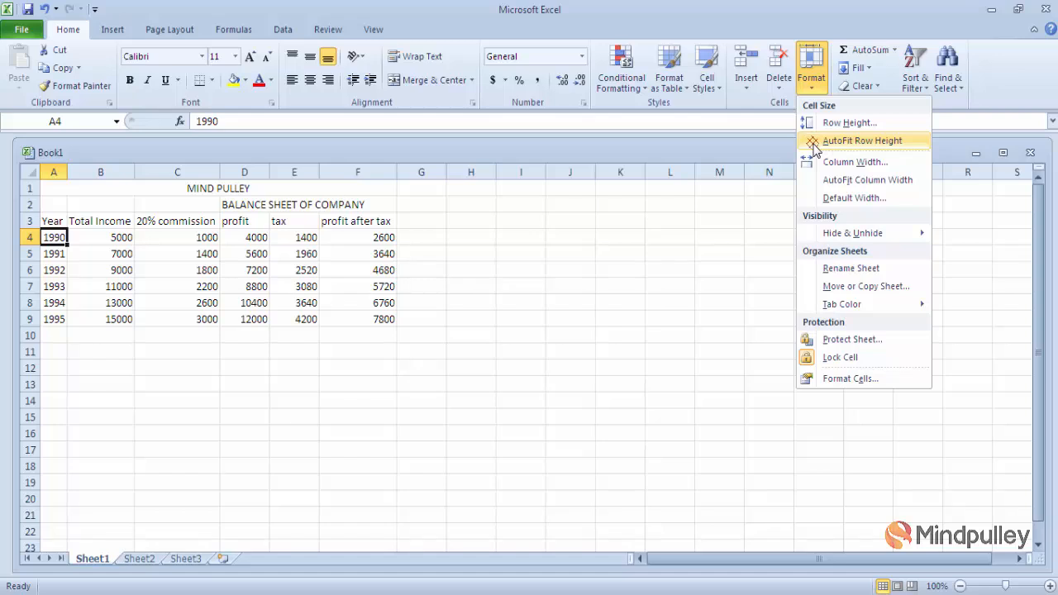
{"action": "left_click", "coordinate": [868, 198]}
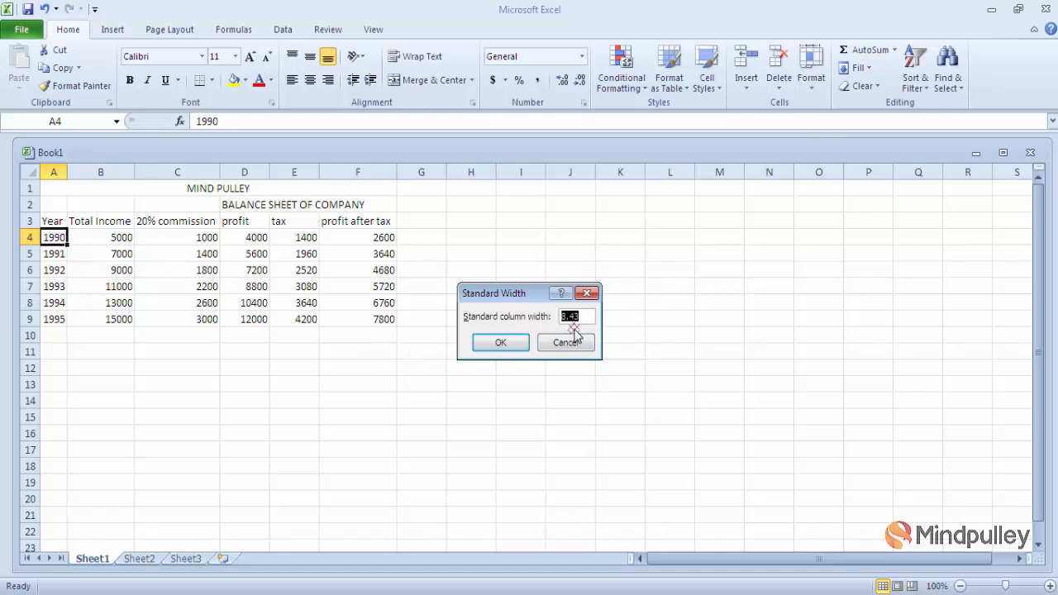
{"action": "type", "text": "13"}
{"action": "left_click", "coordinate": [510, 345]}
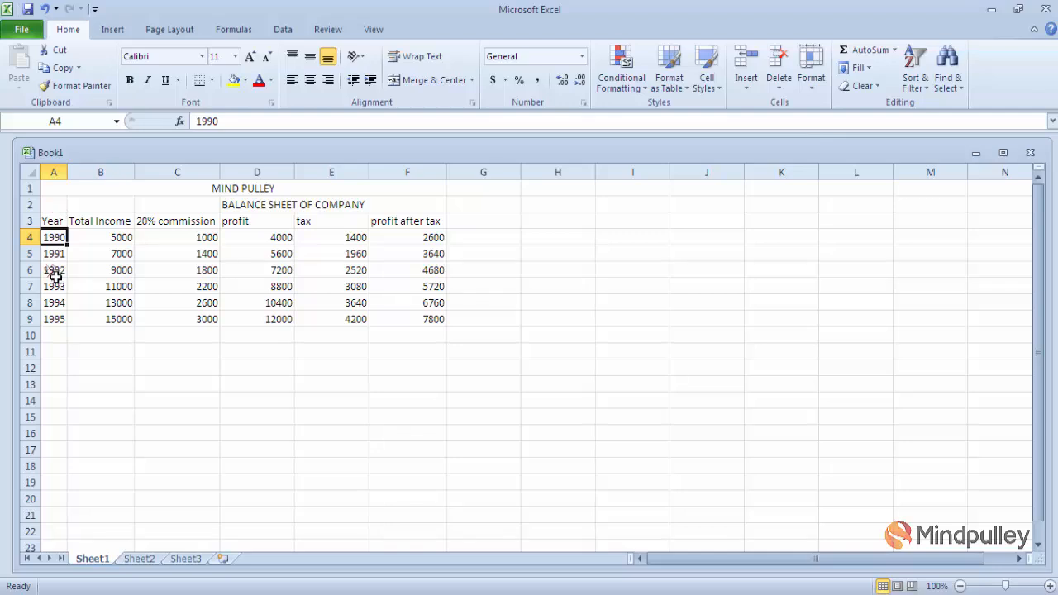
- Undo both column width changes, then drag column A to roughly twice its fitted width
{"action": "left_click_drag", "start_coordinate": [199, 289], "coordinate": [326, 320]}
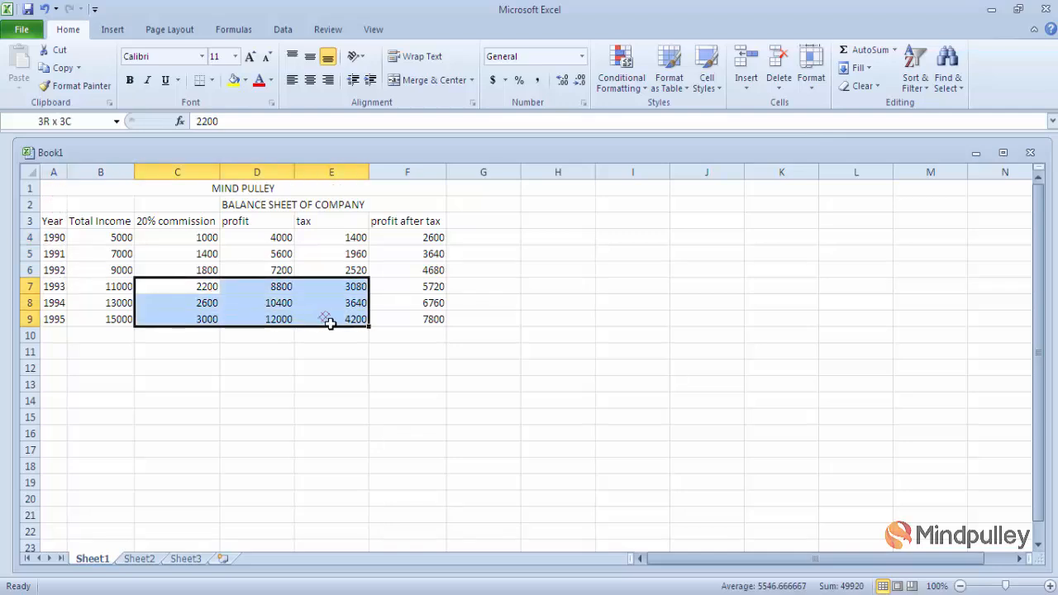
{"action": "left_click", "coordinate": [327, 382]}
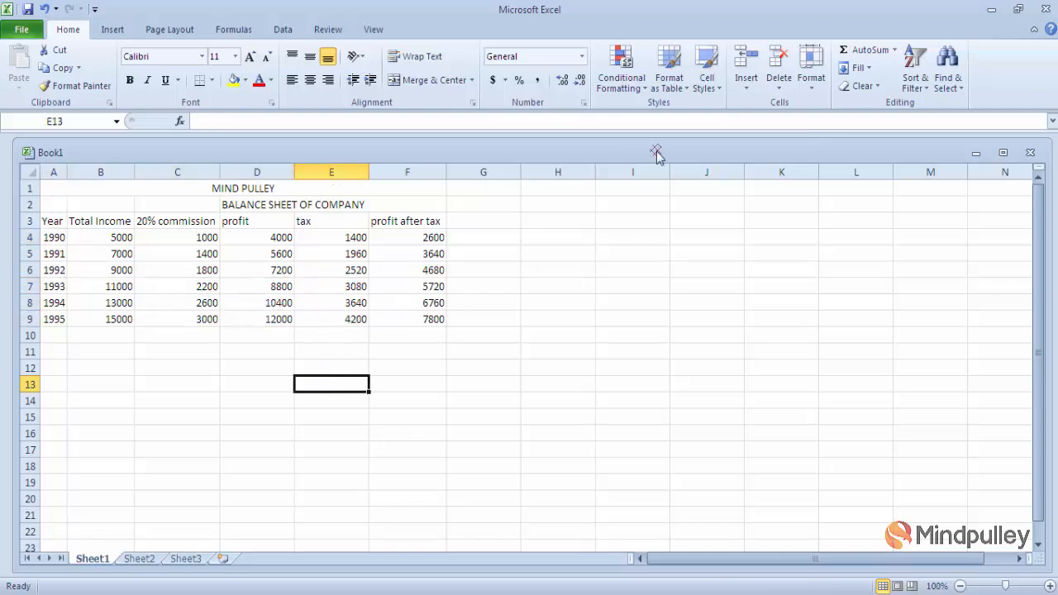
{"action": "key", "text": "ctrl+z"}
{"action": "key", "text": "ctrl+z"}
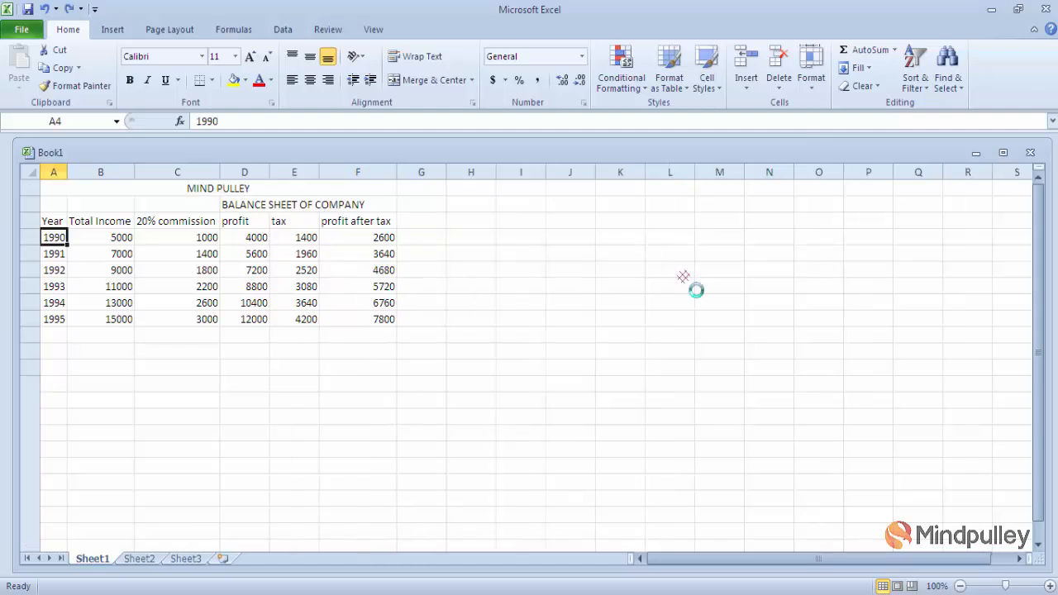
{"action": "key", "text": "ctrl+z"}
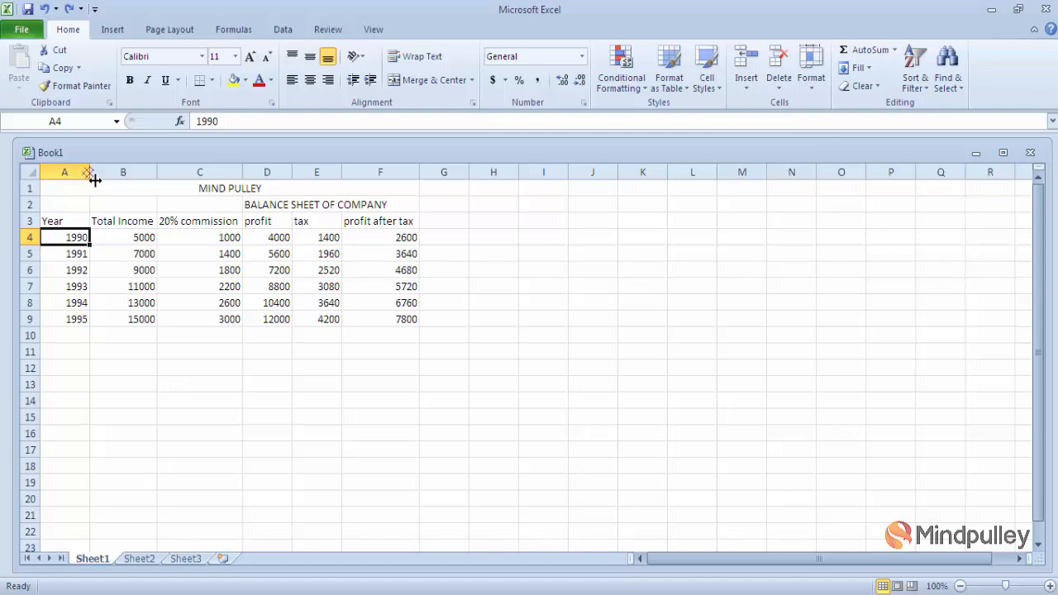
{"action": "left_click_drag", "start_coordinate": [94, 180], "coordinate": [147, 183]}
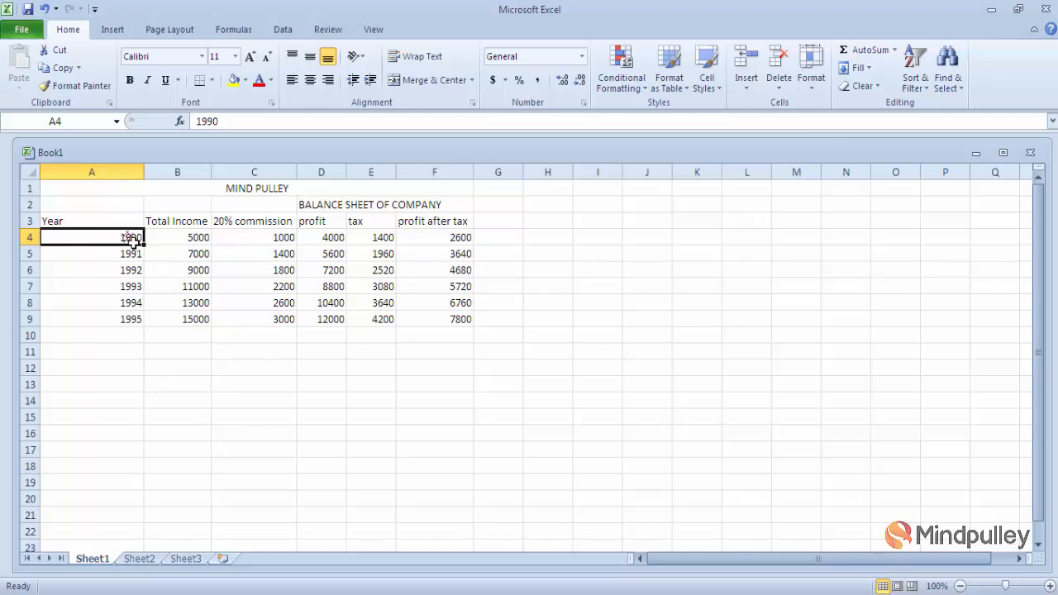
- AutoFit column A, then drag it back out to a width of 8.57 (65 pixels)
{"action": "double_click", "coordinate": [146, 174]}
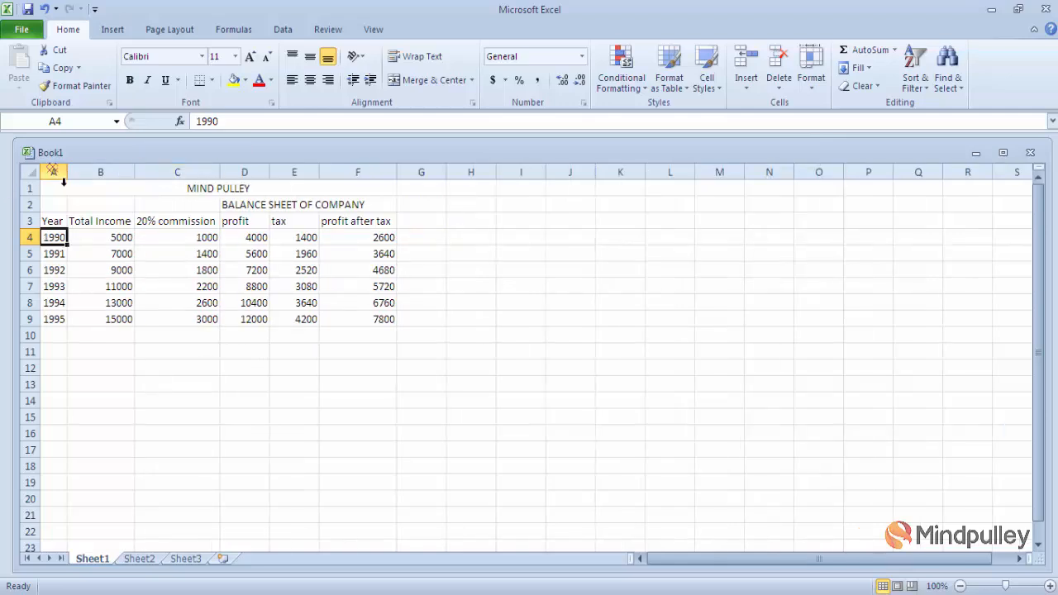
{"action": "left_click", "coordinate": [64, 309]}
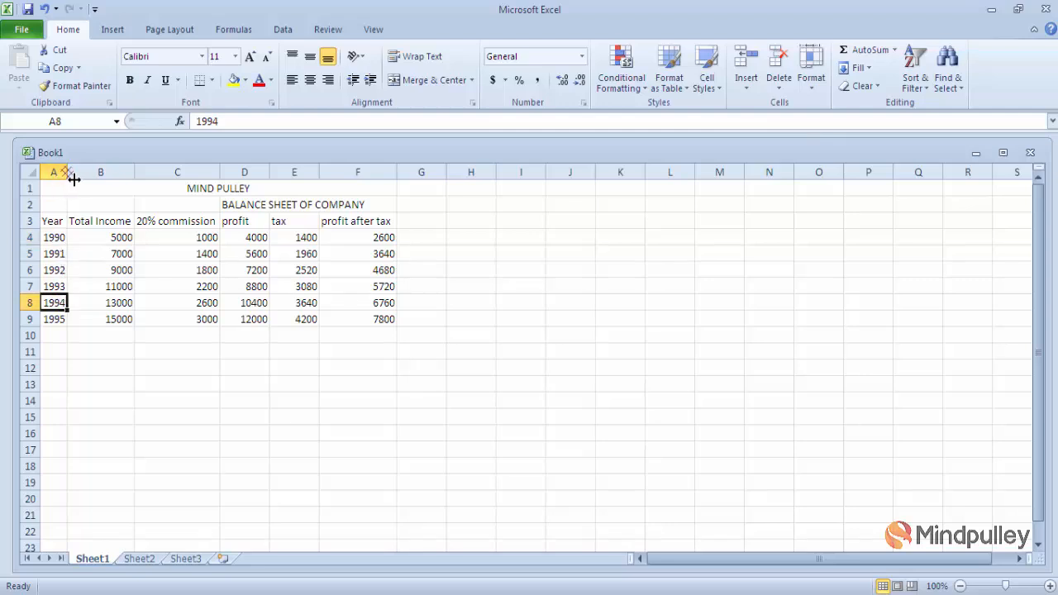
{"action": "left_click_drag", "start_coordinate": [71, 180], "coordinate": [95, 181]}
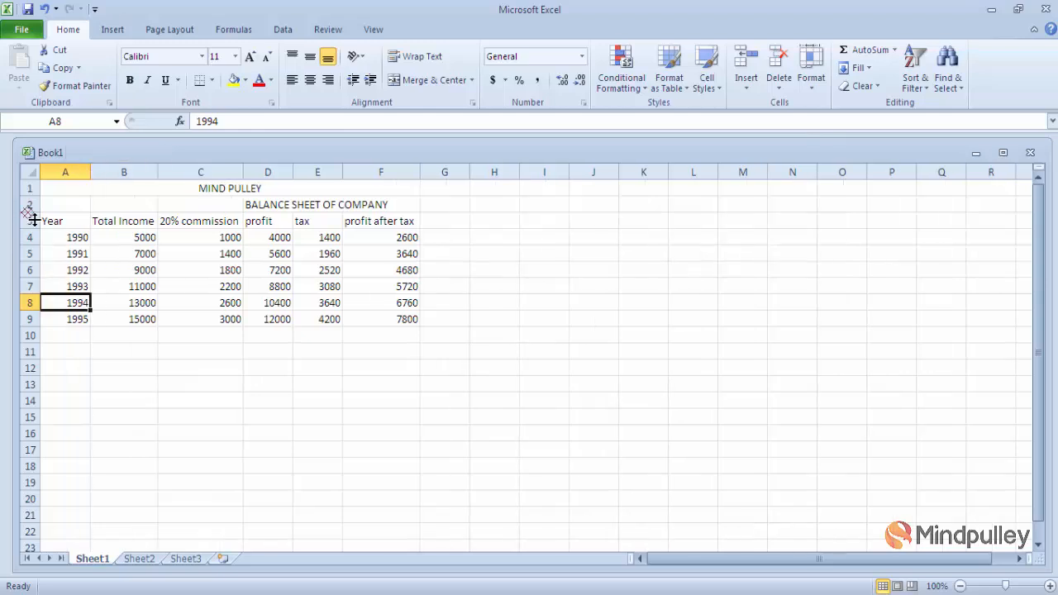
{"action": "left_click_drag", "start_coordinate": [34, 236], "coordinate": [34, 261]}
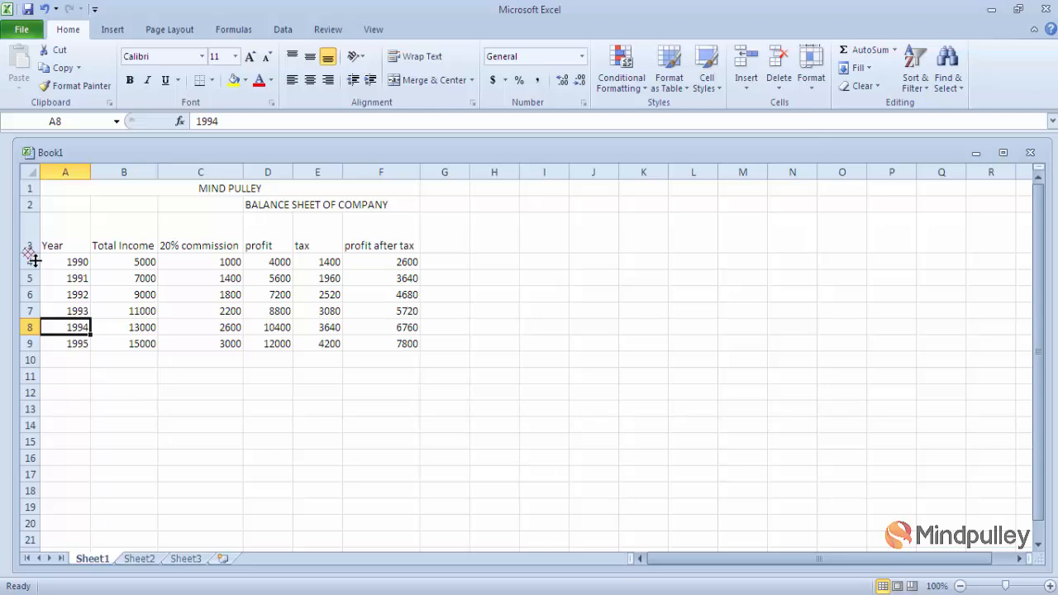
{"action": "left_click_drag", "start_coordinate": [31, 255], "coordinate": [31, 230]}
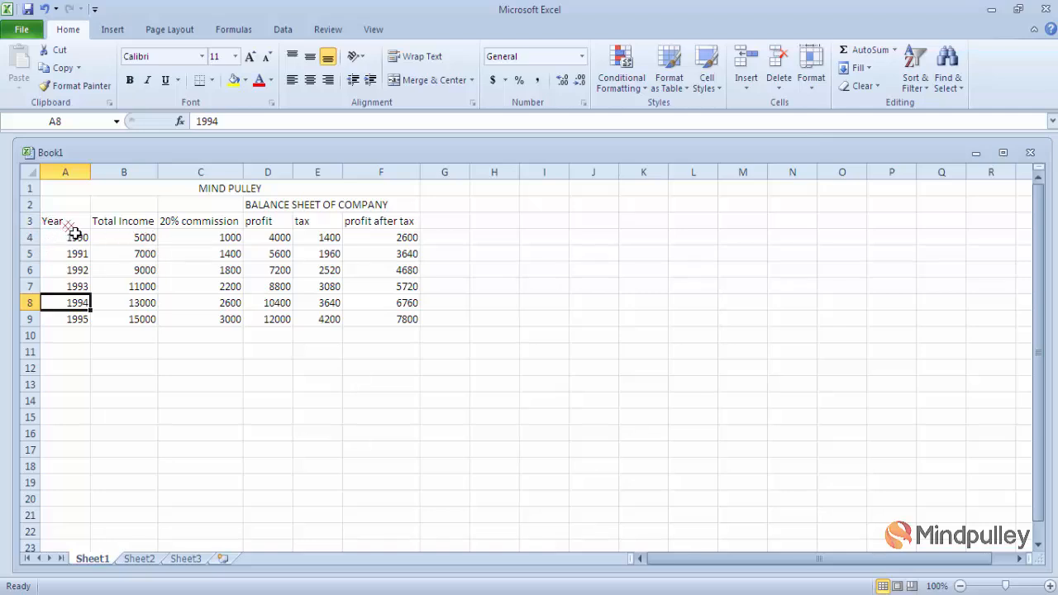
{"action": "left_click", "coordinate": [812, 86]}
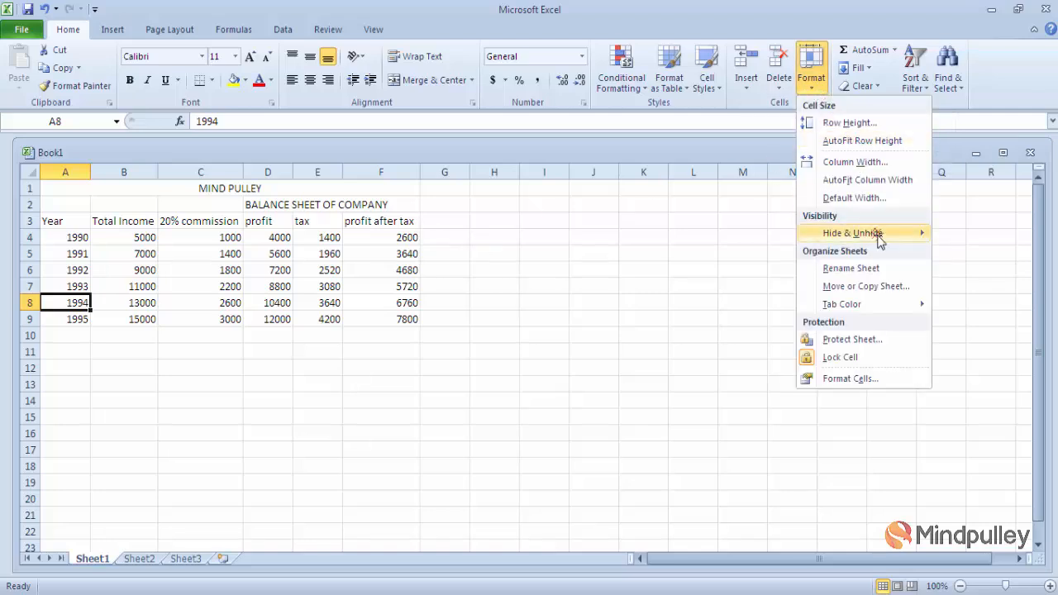
{"action": "mouse_move", "coordinate": [881, 238]}
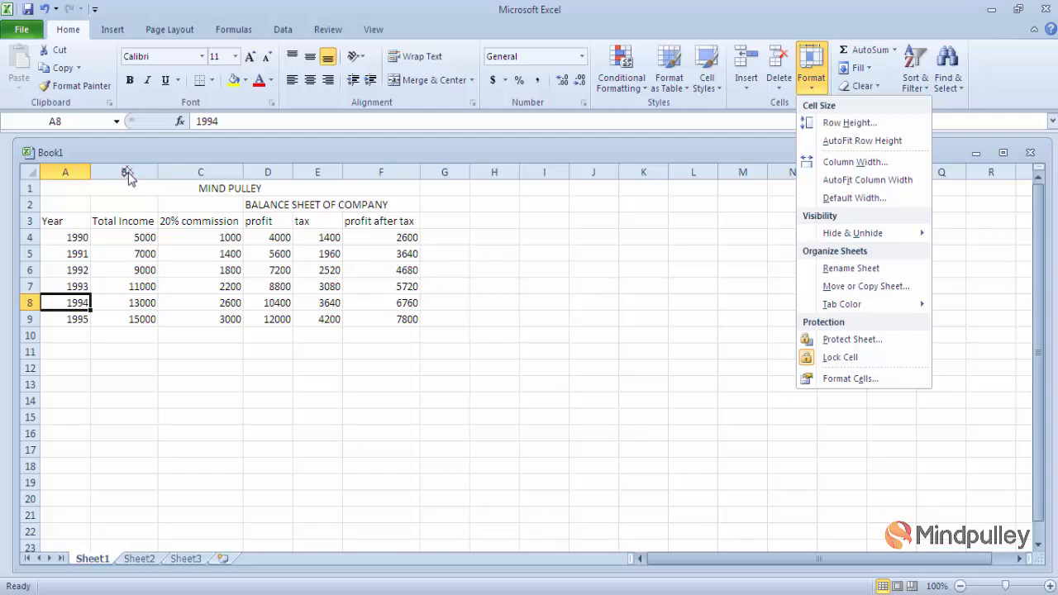
{"action": "left_click", "coordinate": [128, 240]}
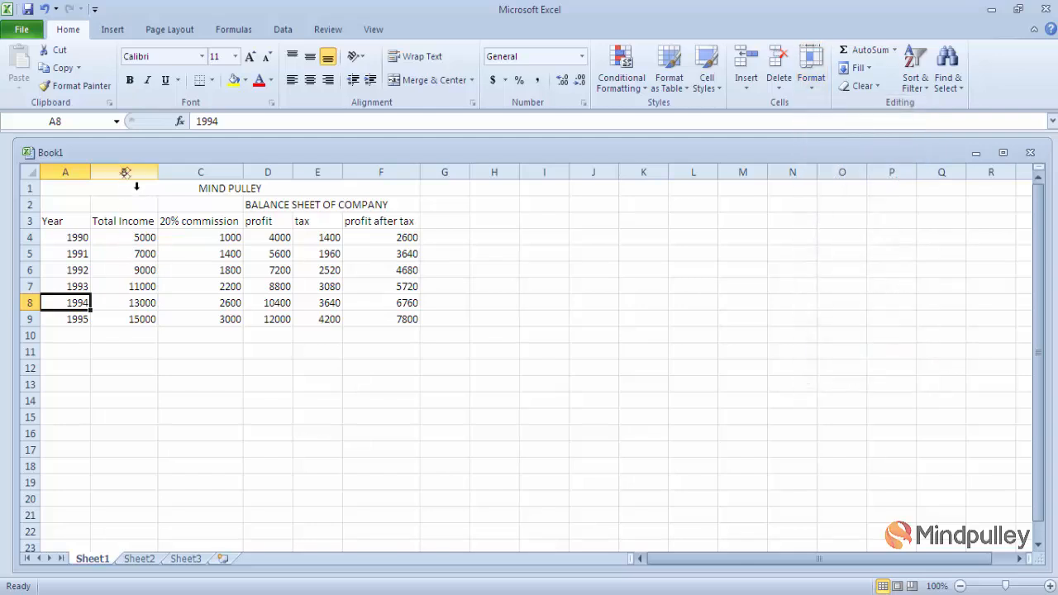
{"action": "left_click", "coordinate": [128, 239]}
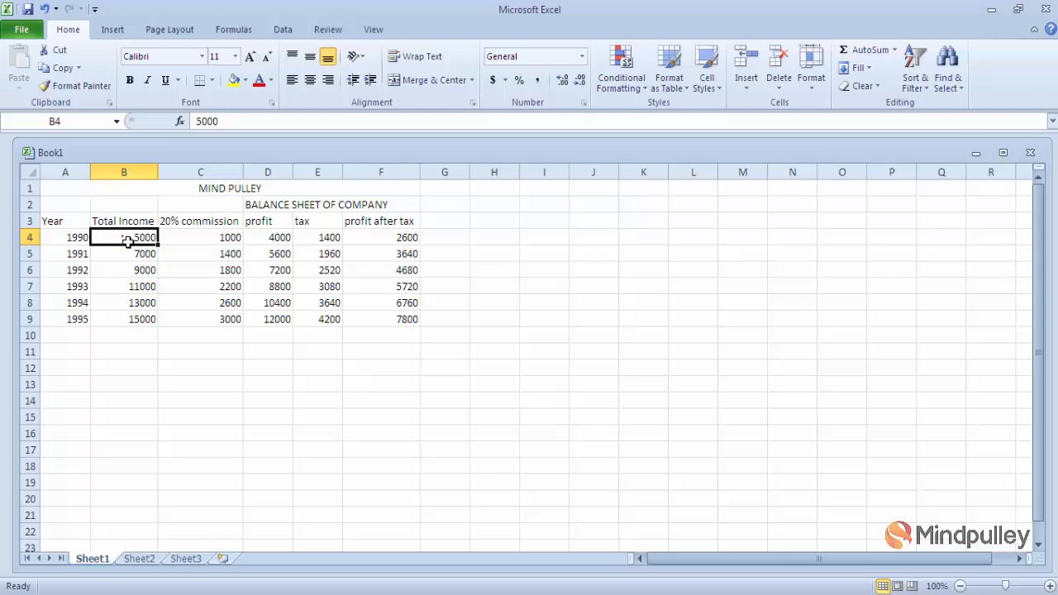
- Hide the Total Income column B using Format > Hide & Unhide > Hide Columns
{"action": "left_click", "coordinate": [130, 171]}
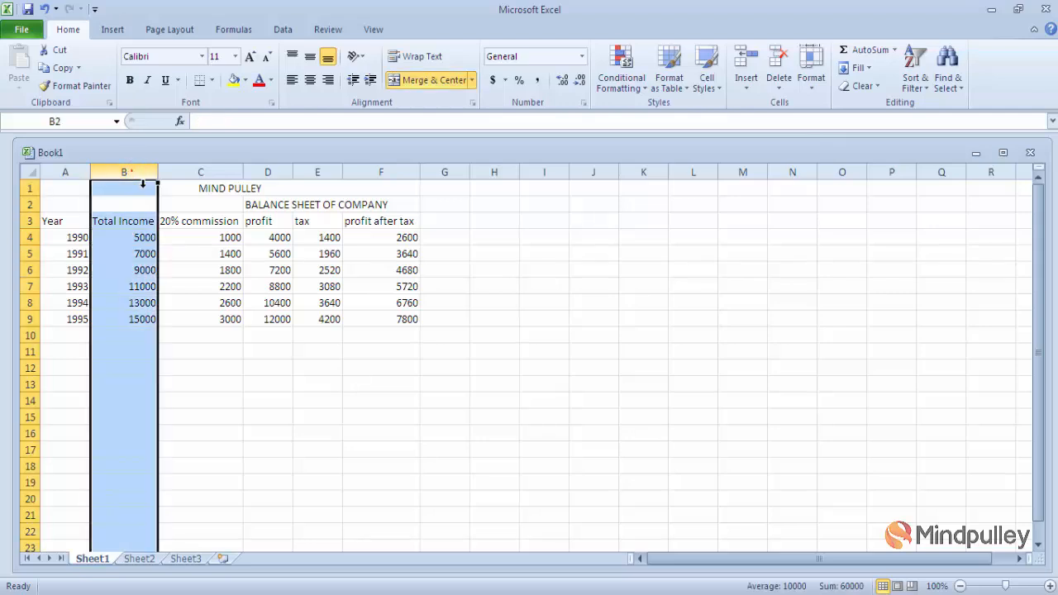
{"action": "left_click", "coordinate": [808, 91]}
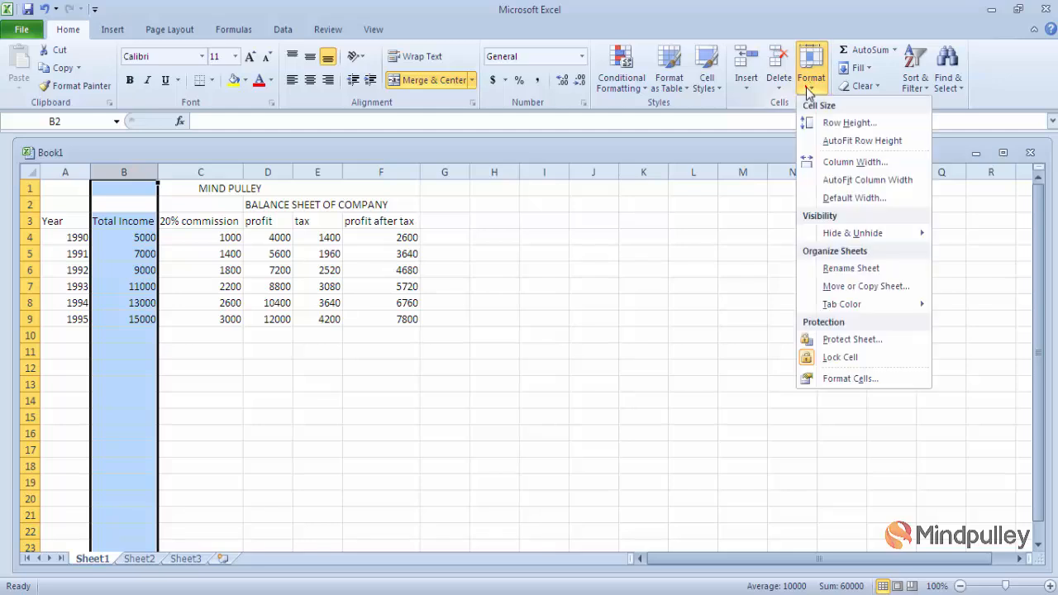
{"action": "mouse_move", "coordinate": [909, 238]}
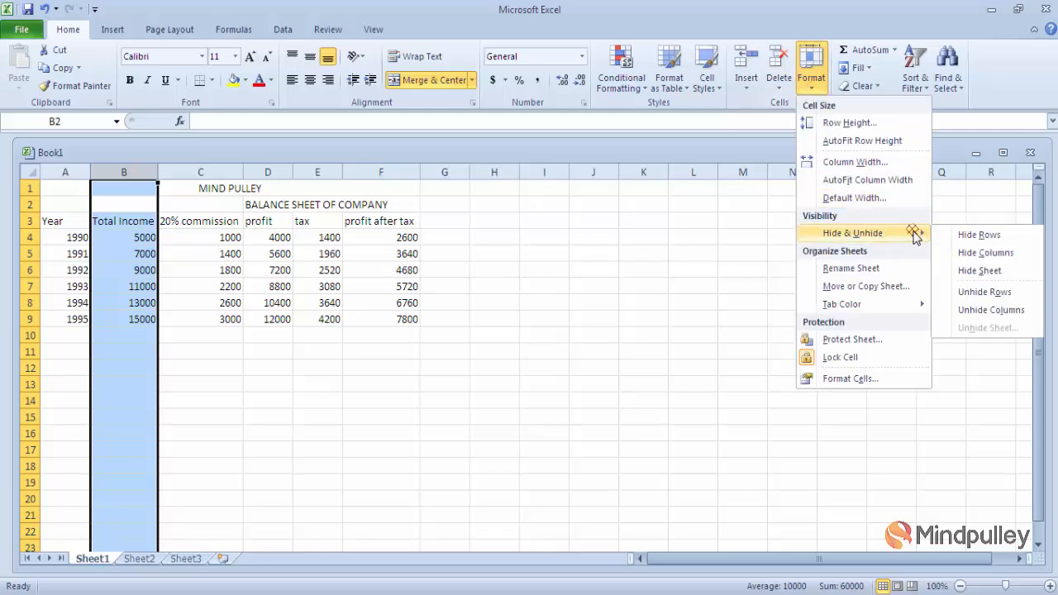
{"action": "left_click", "coordinate": [967, 257]}
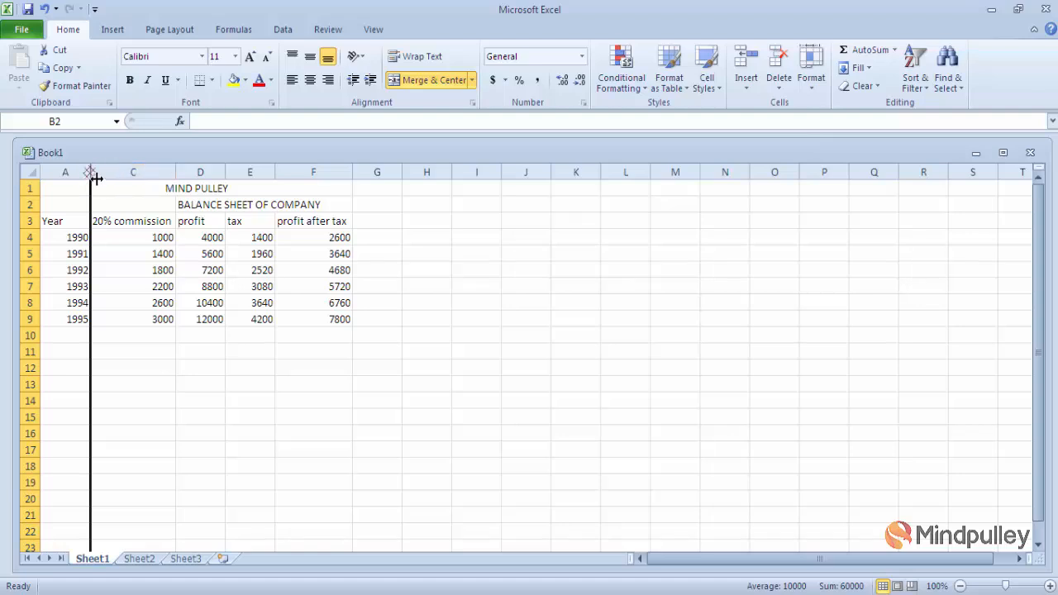
{"action": "left_click", "coordinate": [362, 440]}
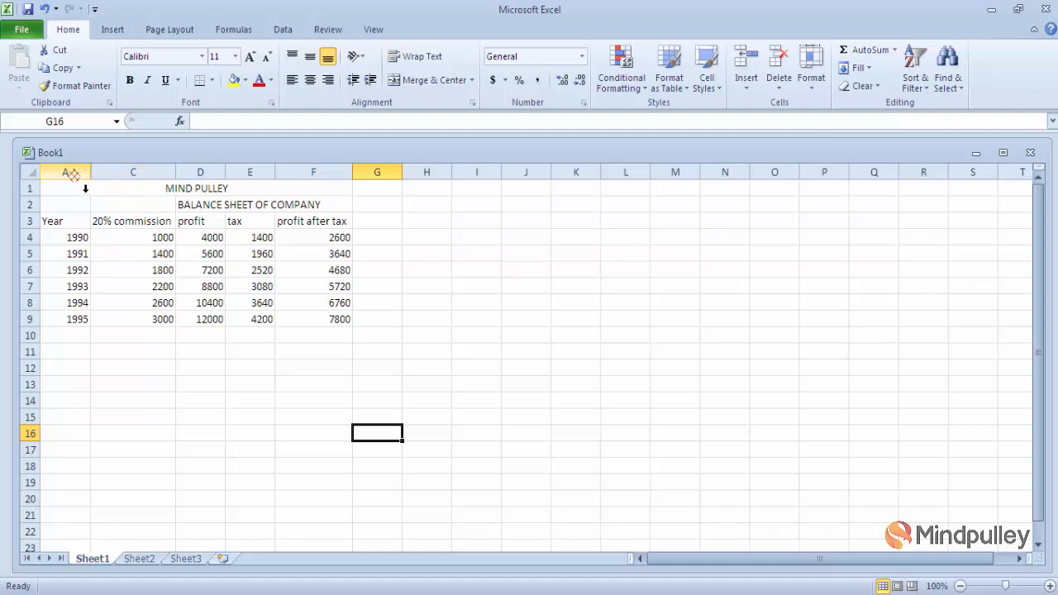
- Select columns A through C and unhide the Total Income column B between them
{"action": "left_click_drag", "start_coordinate": [85, 188], "coordinate": [124, 191]}
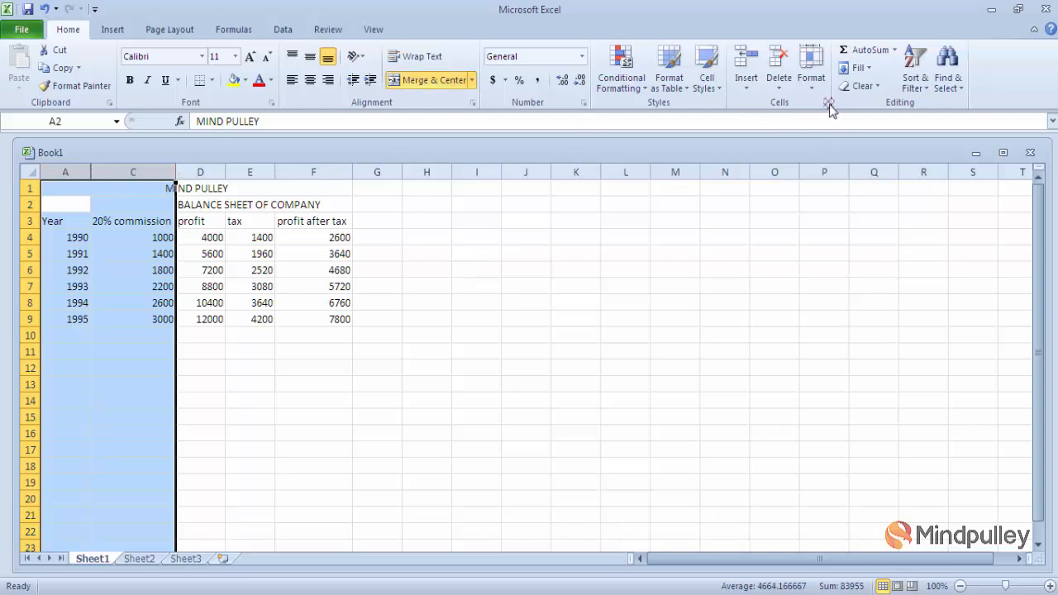
{"action": "left_click", "coordinate": [805, 93]}
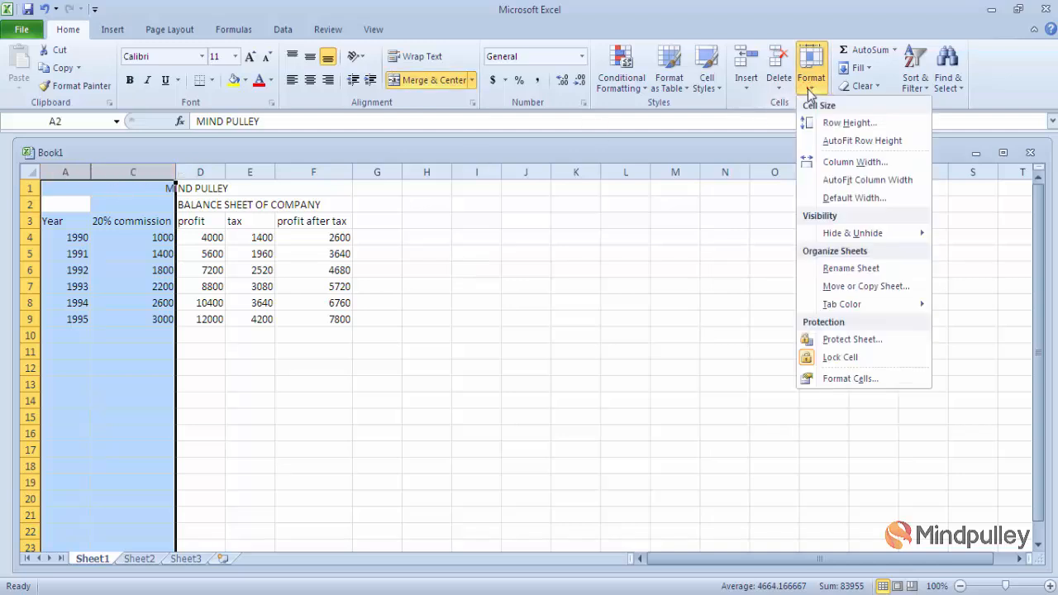
{"action": "mouse_move", "coordinate": [868, 232]}
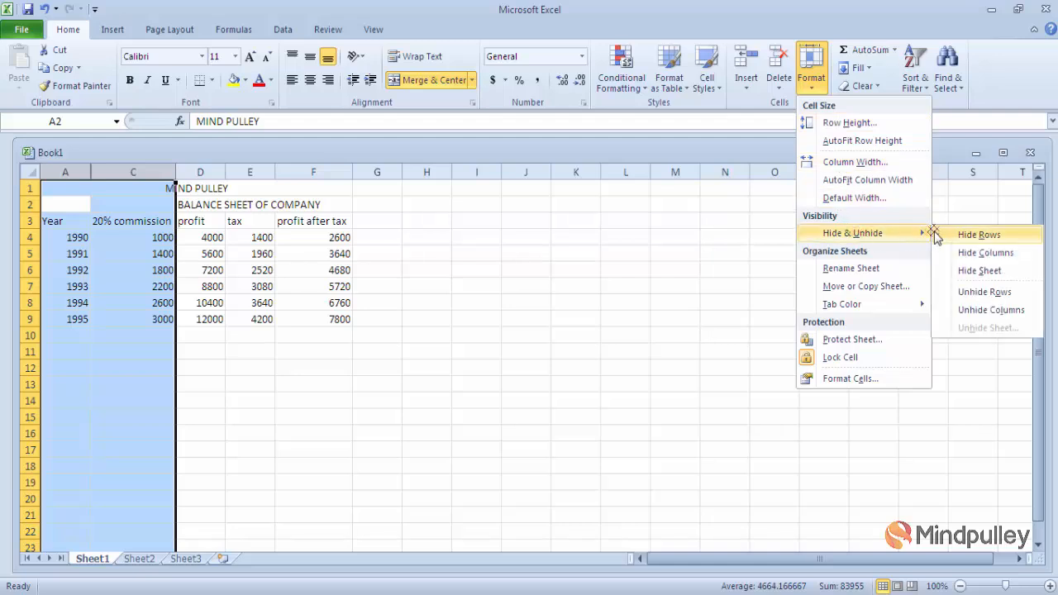
{"action": "left_click", "coordinate": [975, 310]}
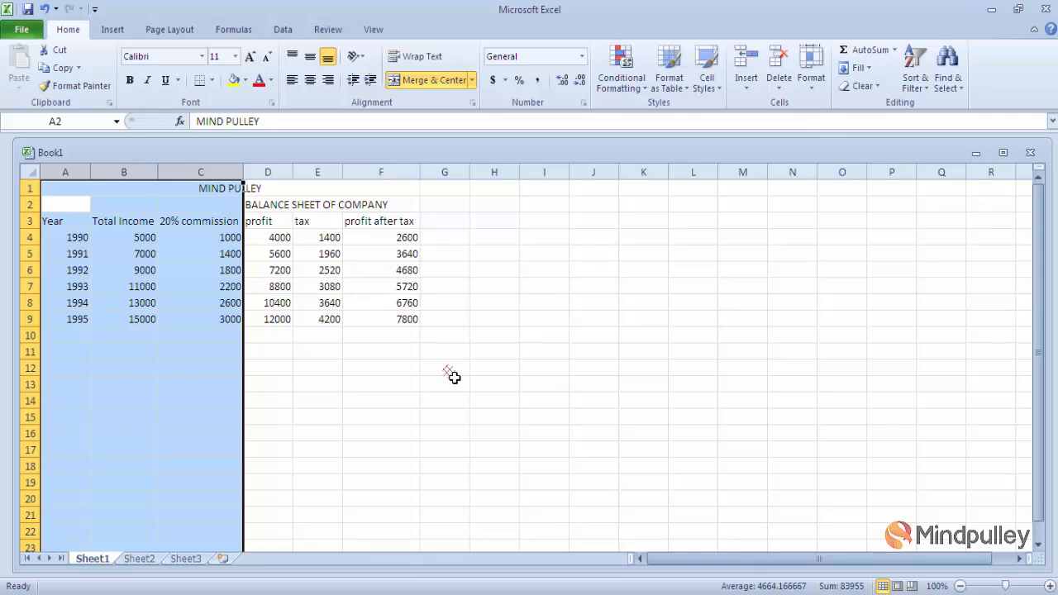
{"action": "left_click_drag", "start_coordinate": [500, 401], "coordinate": [5, 286]}
{"action": "left_click", "coordinate": [161, 418]}
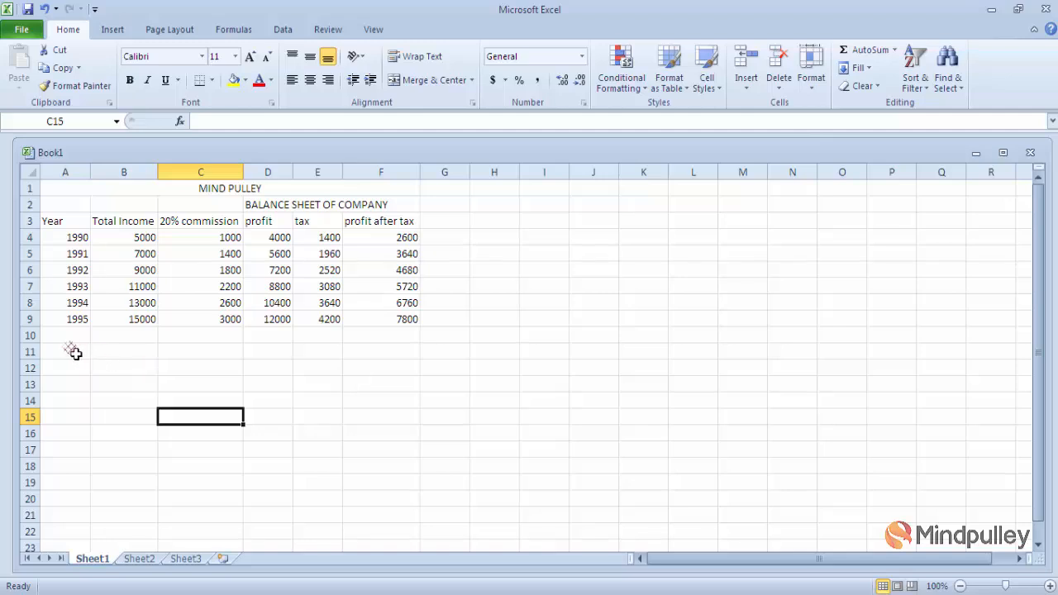
- Select empty row 11 and hide it with Format > Hide & Unhide > Hide Rows
{"action": "left_click", "coordinate": [33, 352]}
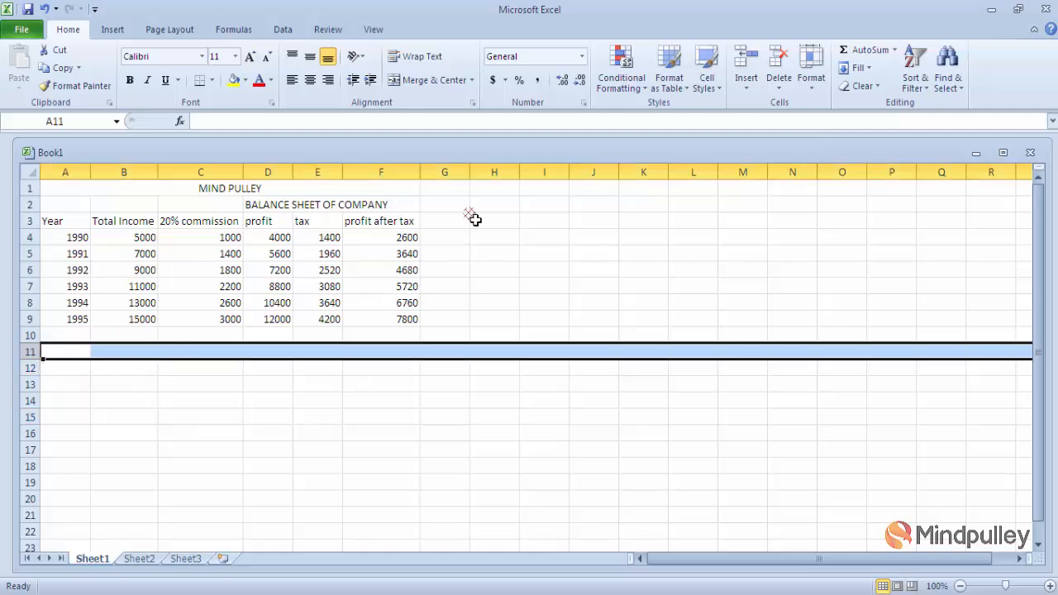
{"action": "left_click", "coordinate": [809, 88]}
{"action": "mouse_move", "coordinate": [859, 236]}
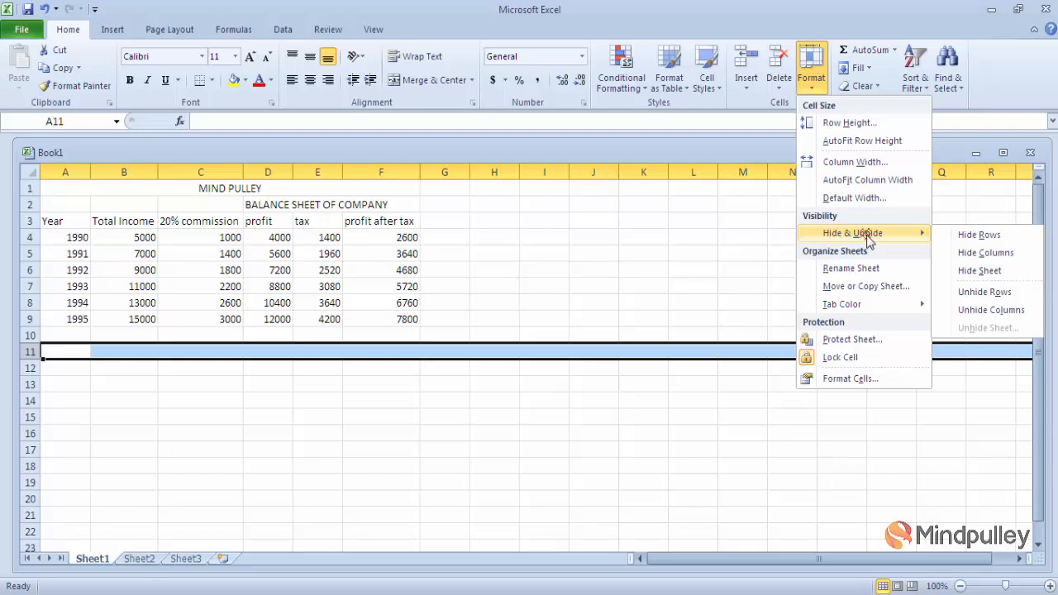
{"action": "left_click", "coordinate": [969, 237]}
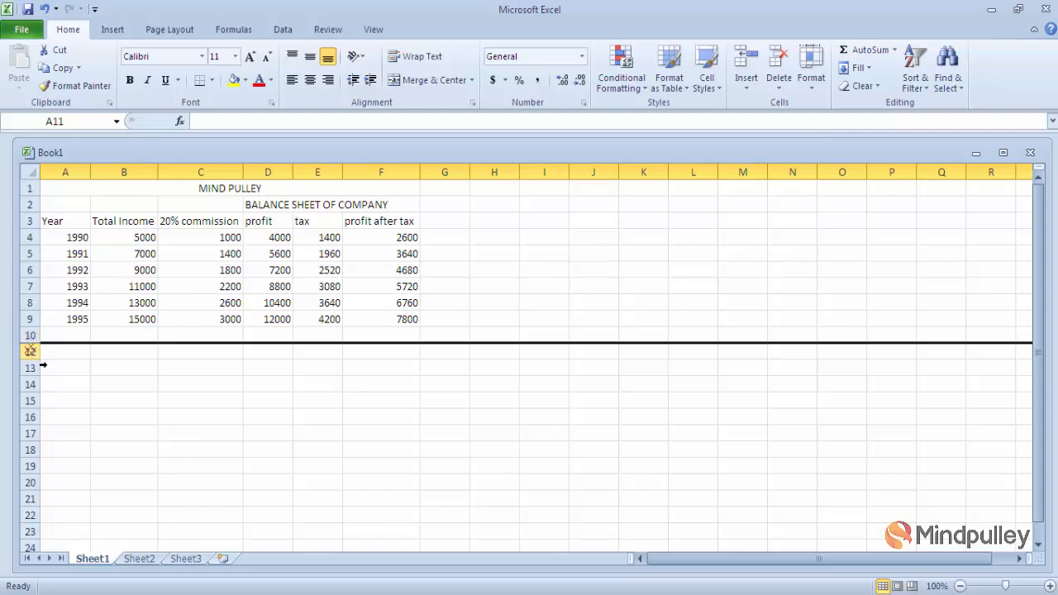
{"action": "left_click", "coordinate": [117, 367]}
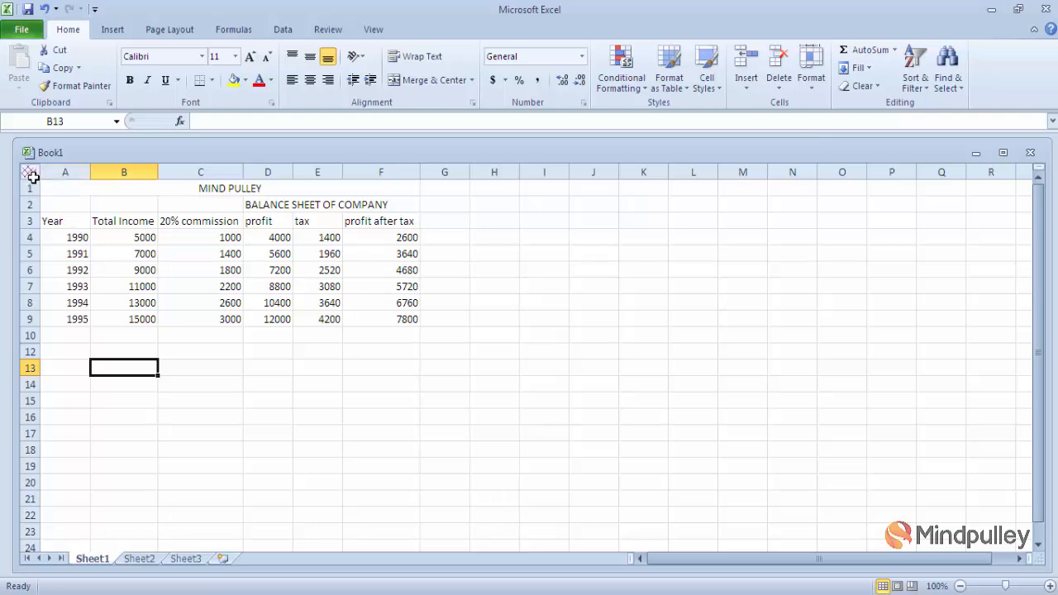
- Select the entire worksheet and use Unhide Rows to restore row 11
{"action": "left_click", "coordinate": [30, 174]}
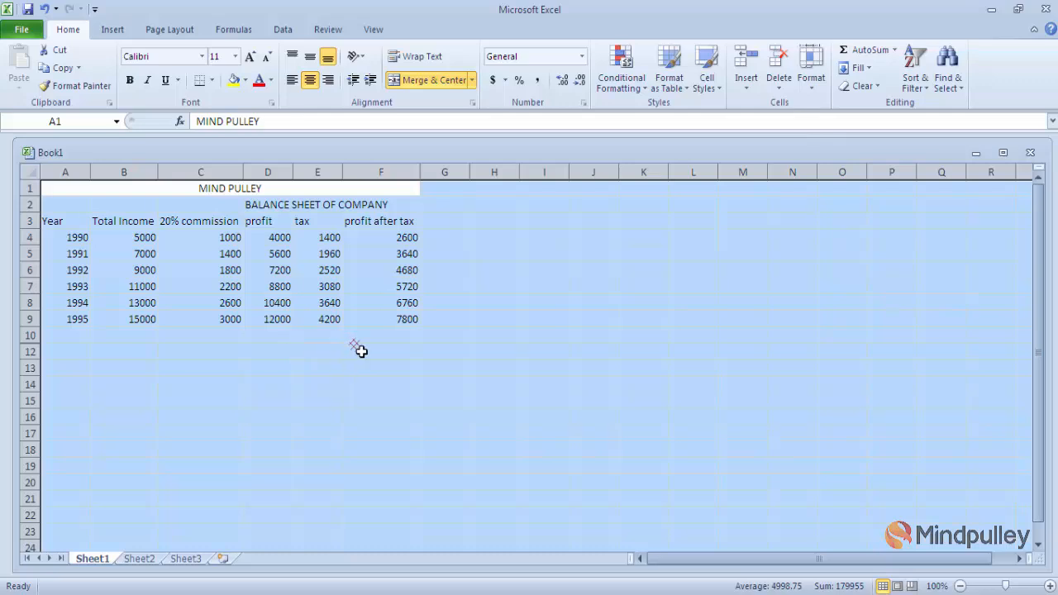
{"action": "left_click", "coordinate": [811, 90]}
{"action": "left_click", "coordinate": [811, 91]}
{"action": "left_click", "coordinate": [811, 90]}
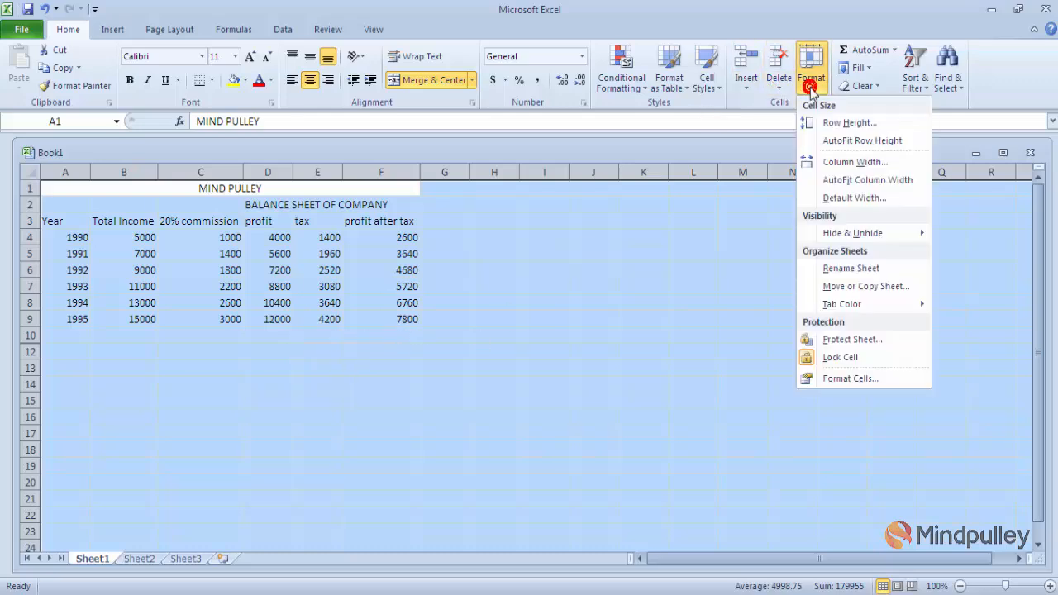
{"action": "left_click", "coordinate": [811, 87]}
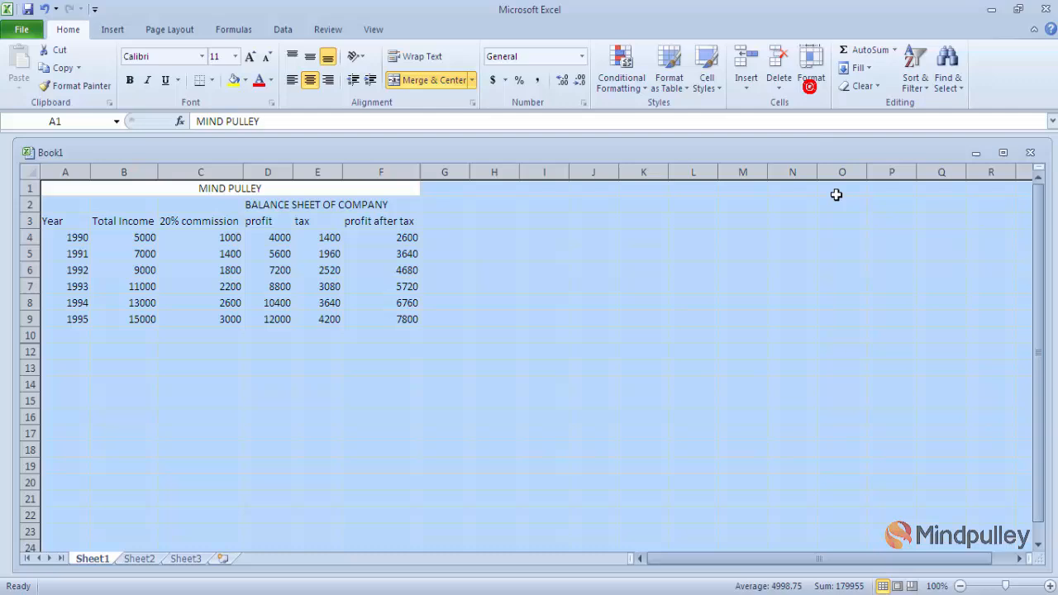
{"action": "left_click", "coordinate": [811, 93]}
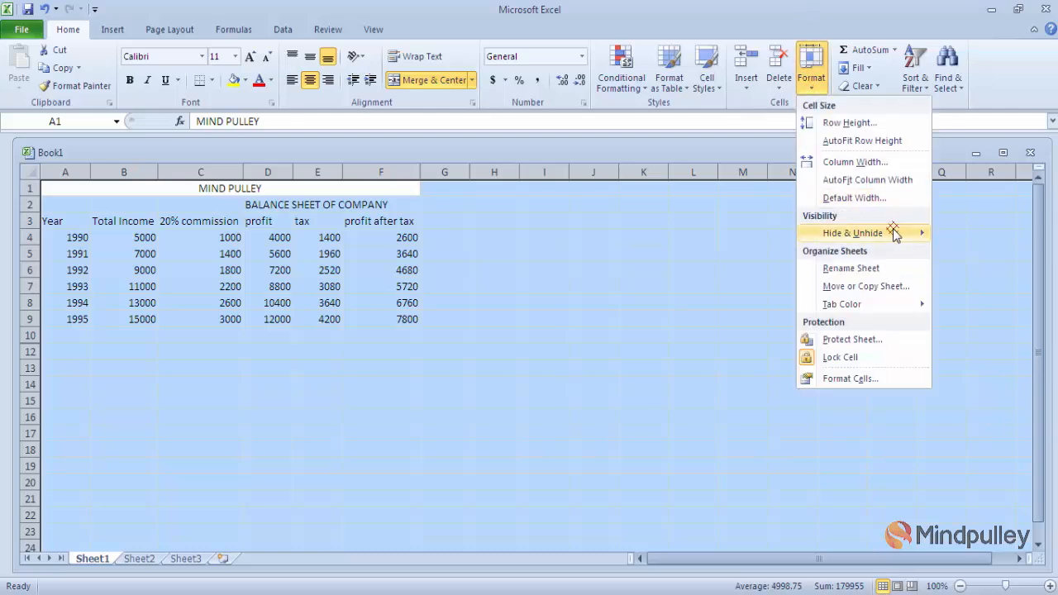
{"action": "mouse_move", "coordinate": [924, 237]}
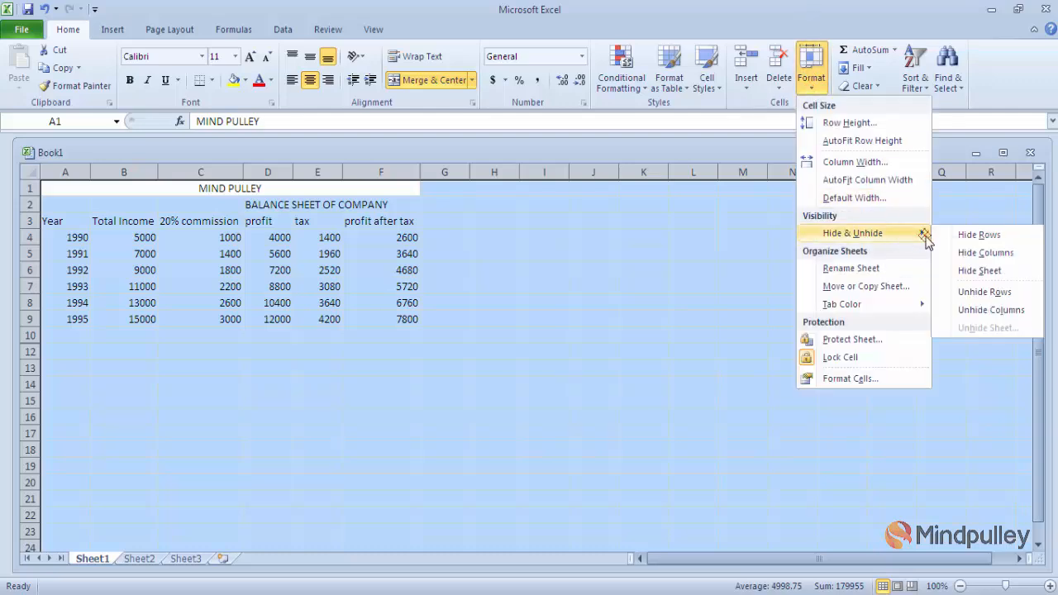
{"action": "left_click", "coordinate": [978, 294]}
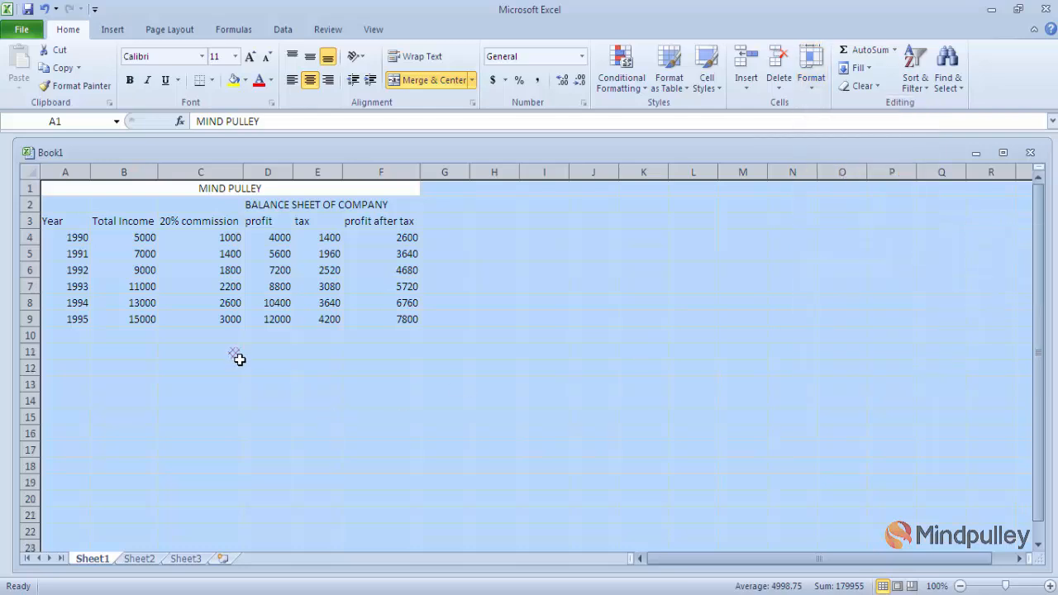
{"action": "left_click", "coordinate": [193, 413]}
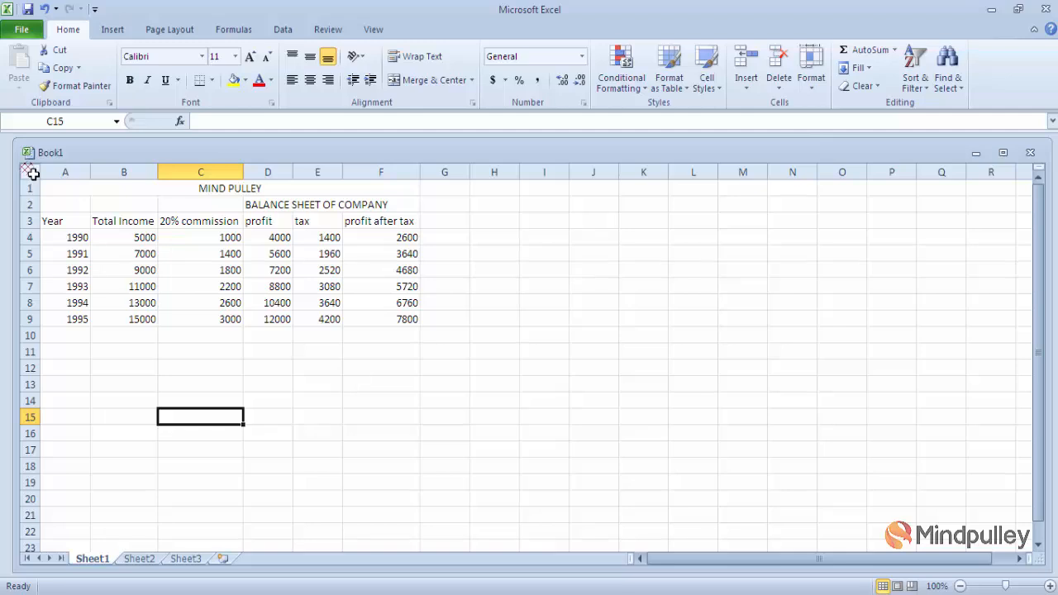
- Hide row 15 via Format > Hide & Unhide > Hide Rows
{"action": "left_click", "coordinate": [30, 417]}
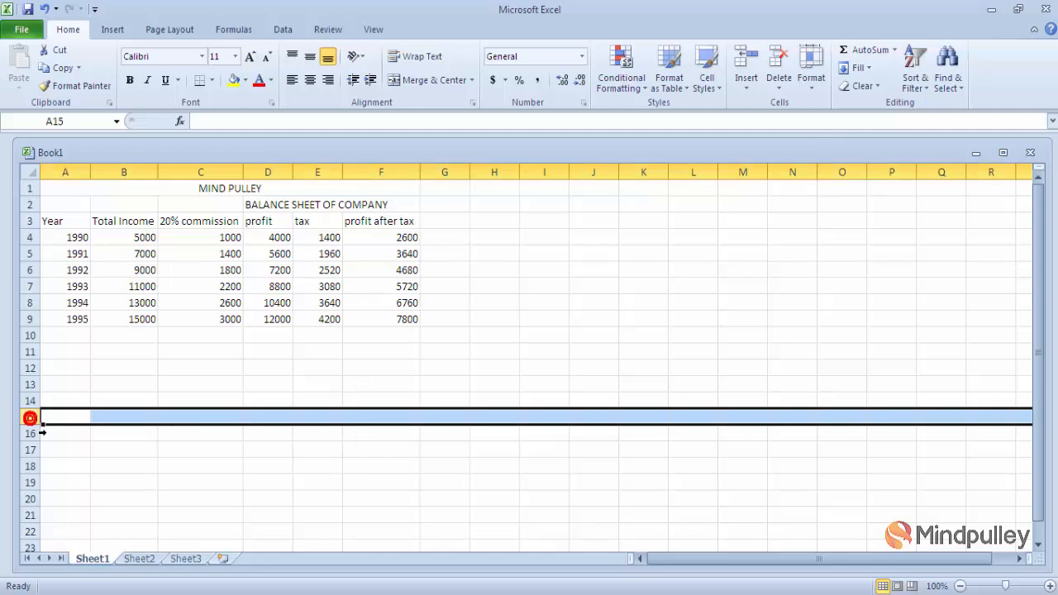
{"action": "left_click", "coordinate": [810, 88]}
{"action": "mouse_move", "coordinate": [859, 235]}
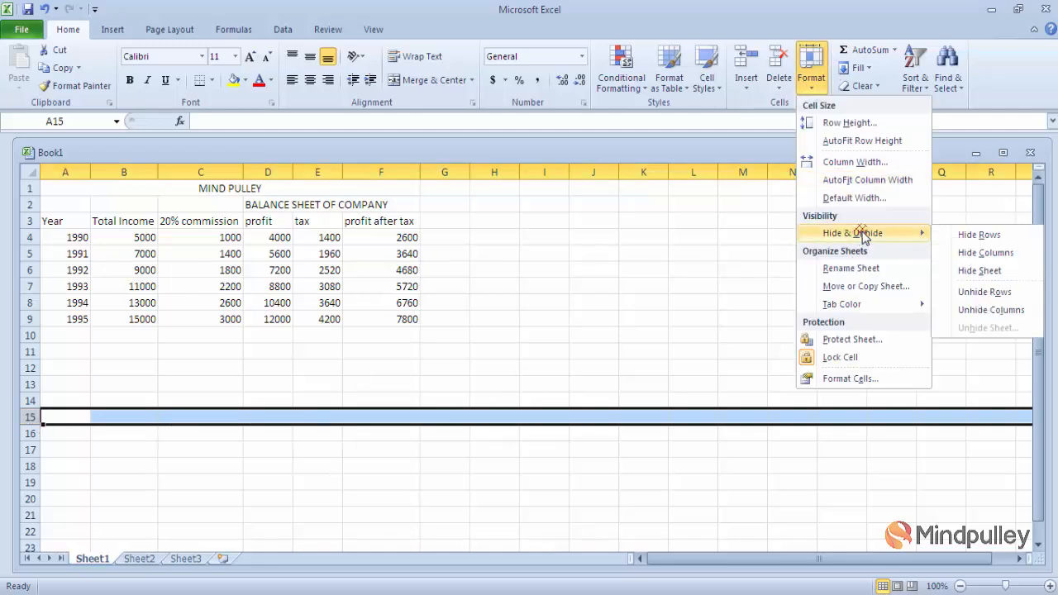
{"action": "left_click", "coordinate": [959, 237]}
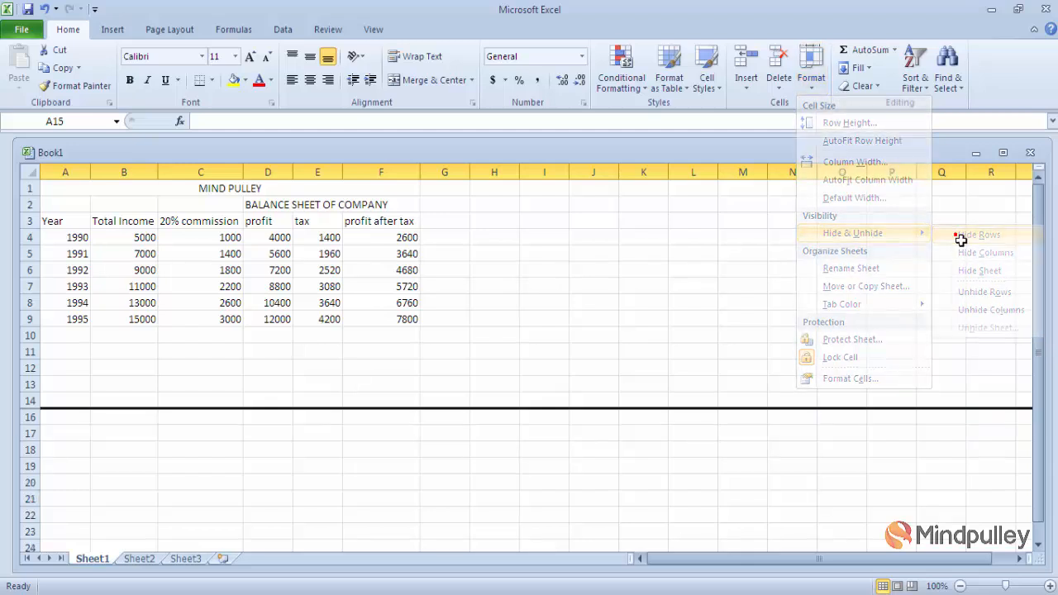
{"action": "left_click", "coordinate": [261, 404]}
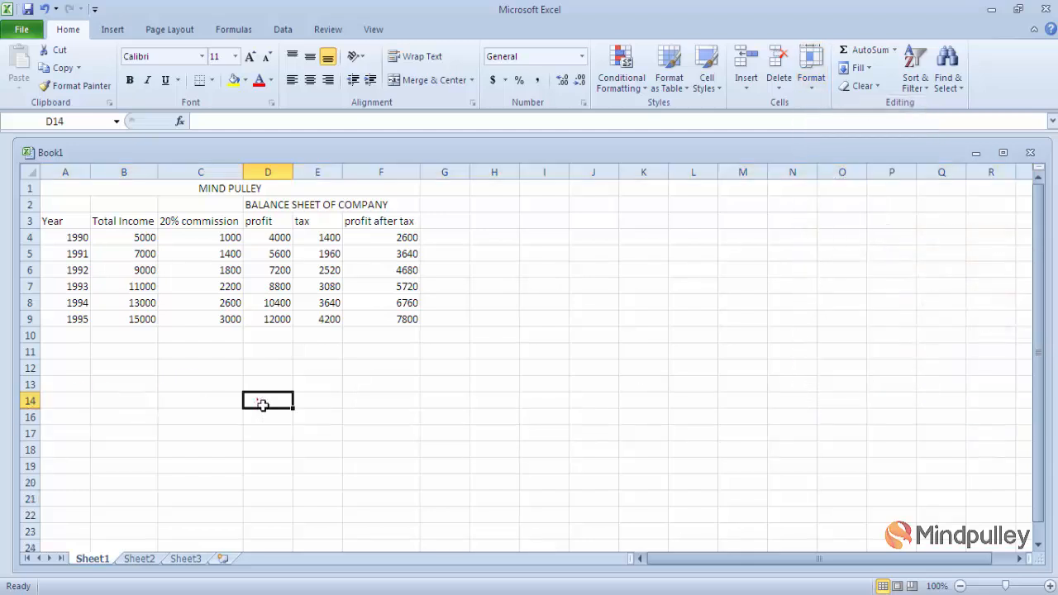
- Hide the MIND PULLEY title row 1 the same way
{"action": "left_click", "coordinate": [27, 187]}
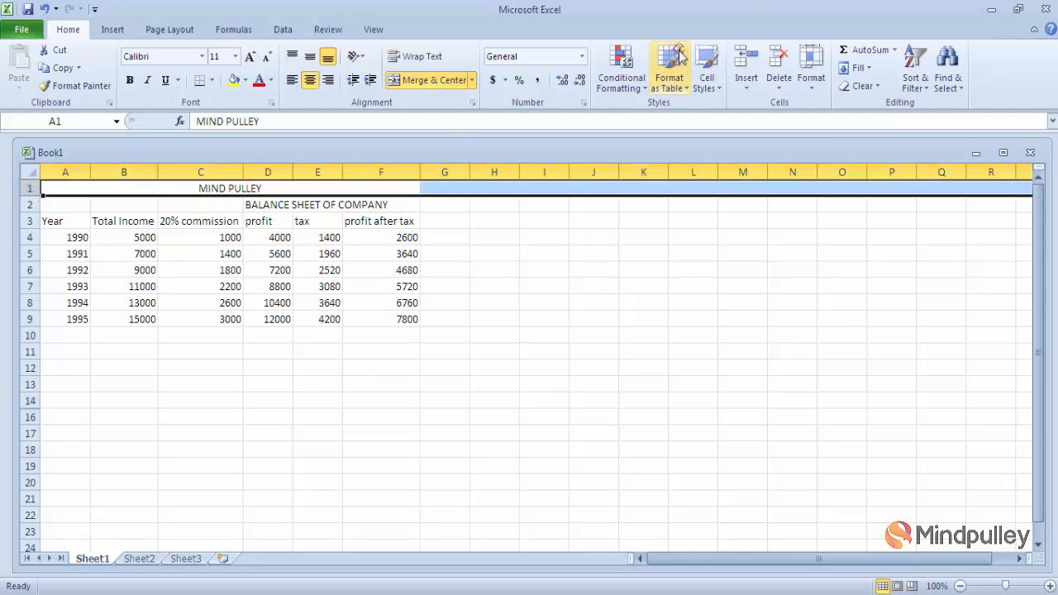
{"action": "left_click", "coordinate": [809, 83]}
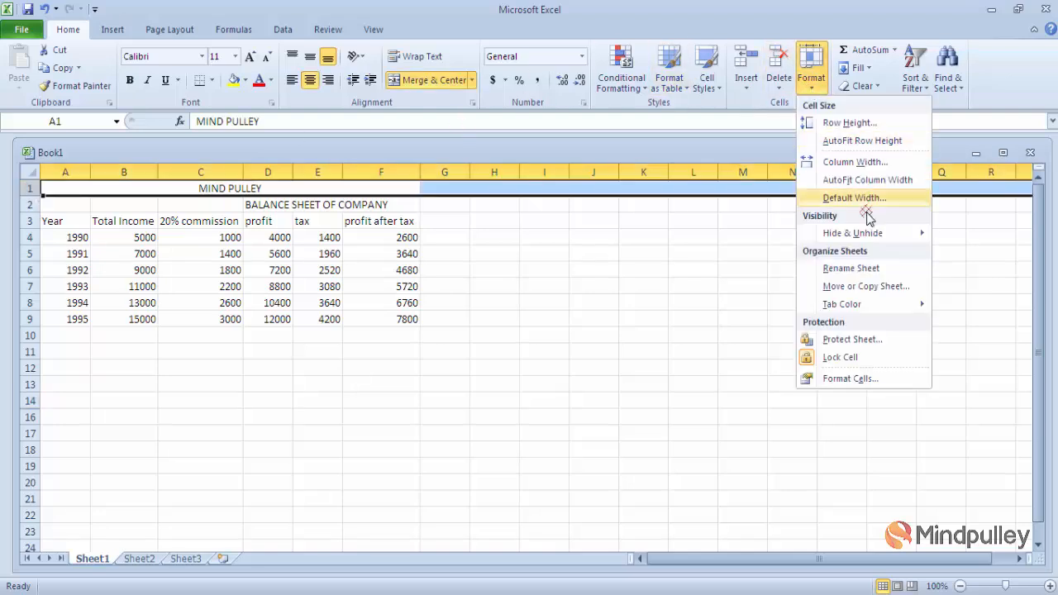
{"action": "mouse_move", "coordinate": [869, 232]}
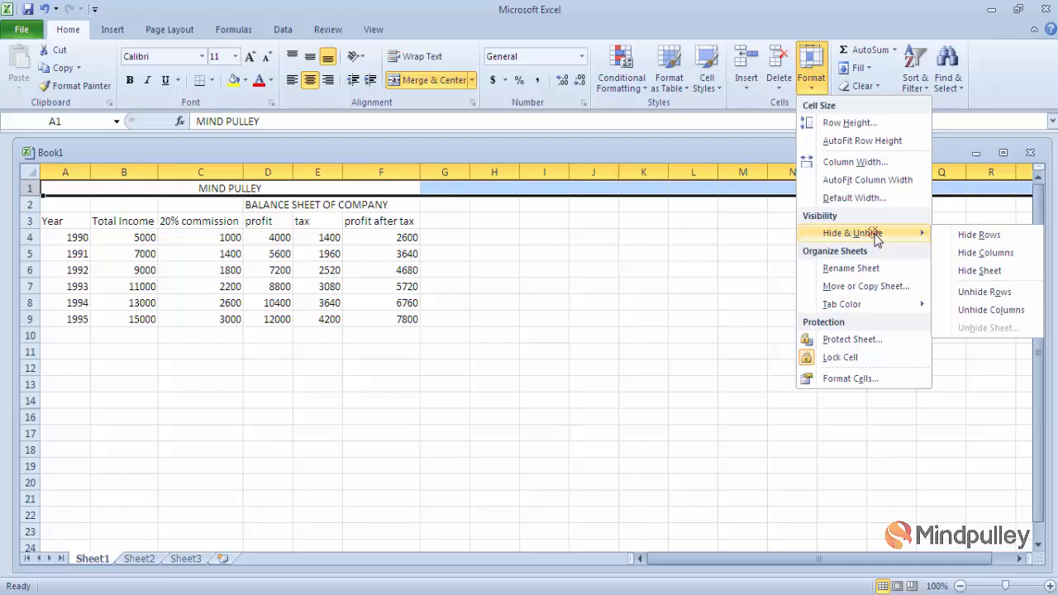
{"action": "left_click", "coordinate": [978, 236]}
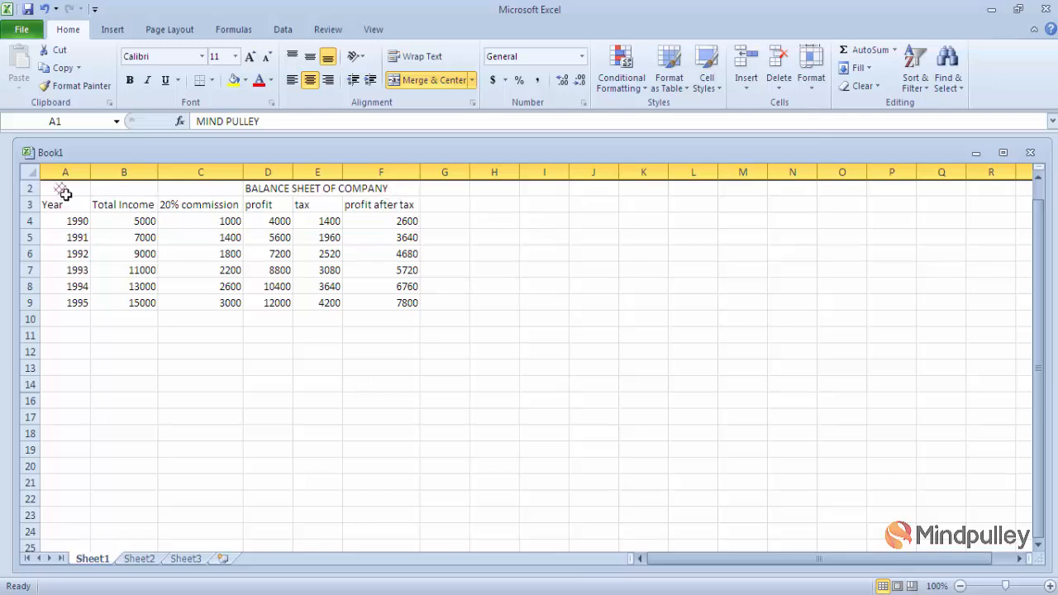
{"action": "left_click_drag", "start_coordinate": [48, 334], "coordinate": [128, 399]}
{"action": "left_click", "coordinate": [127, 399]}
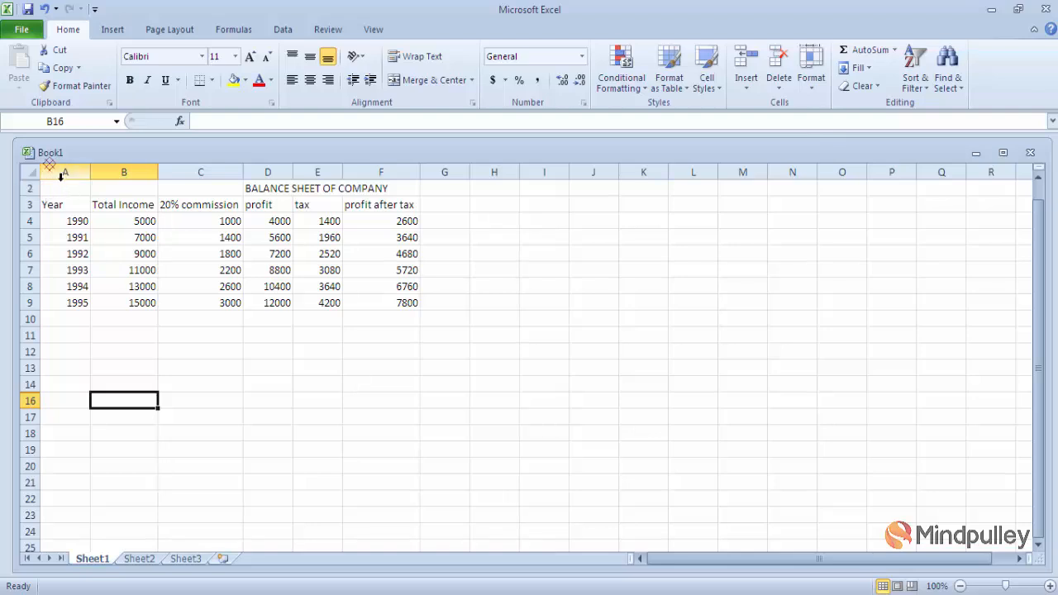
- Go to hidden cell A1 via the Name Box and unhide rows to restore the MIND PULLEY title
{"action": "left_click", "coordinate": [73, 124]}
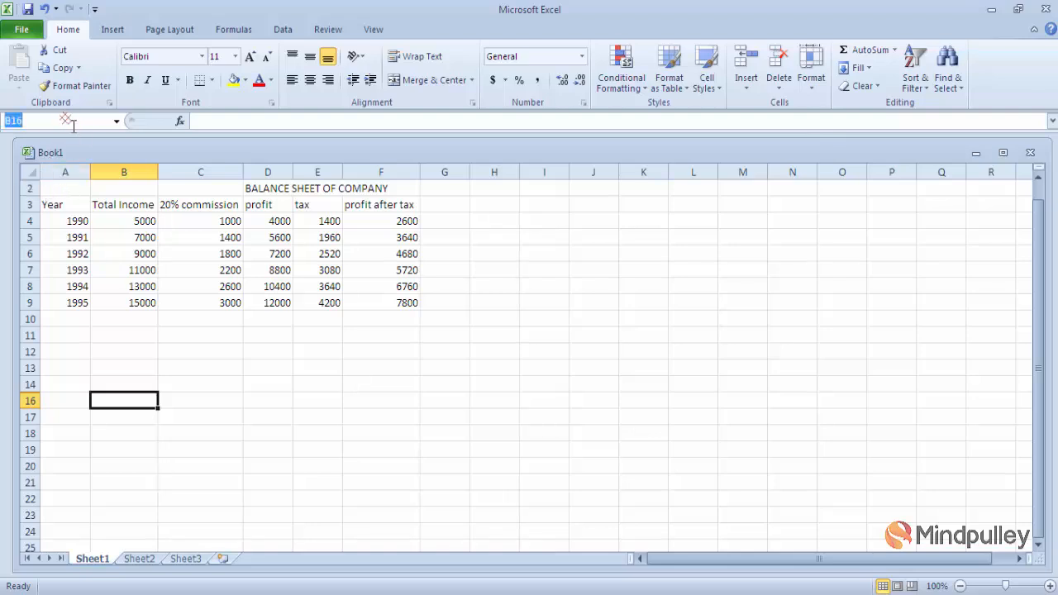
{"action": "type", "text": "a1"}
{"action": "key", "text": "Return"}
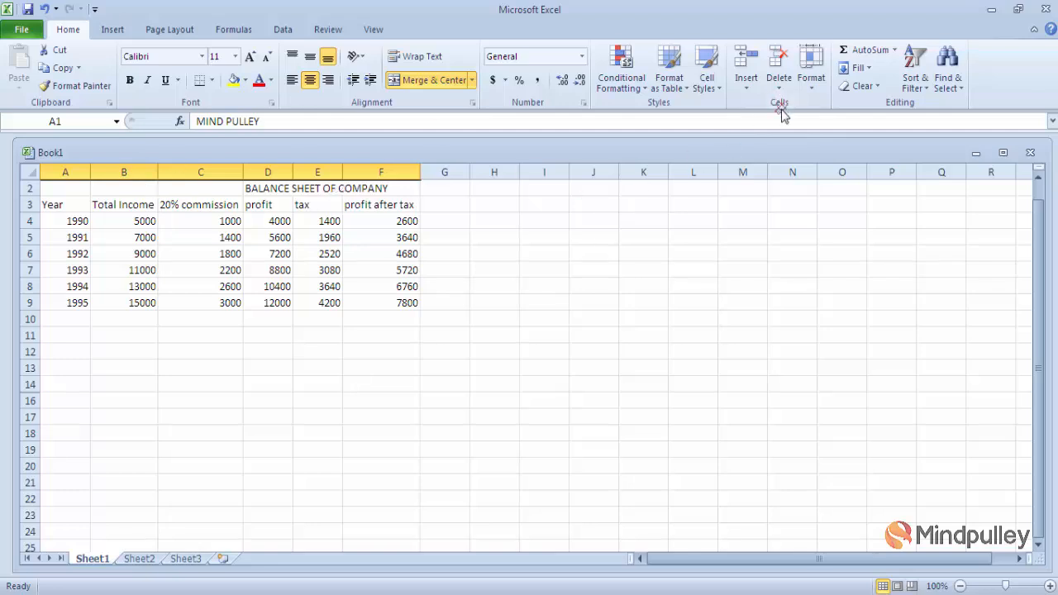
{"action": "left_click", "coordinate": [809, 84]}
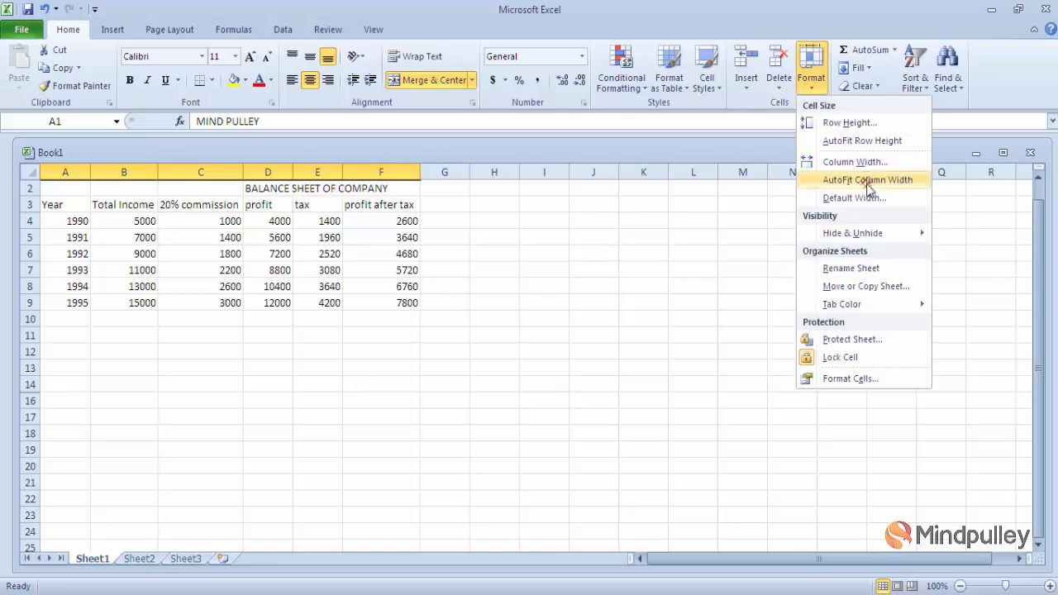
{"action": "mouse_move", "coordinate": [922, 240]}
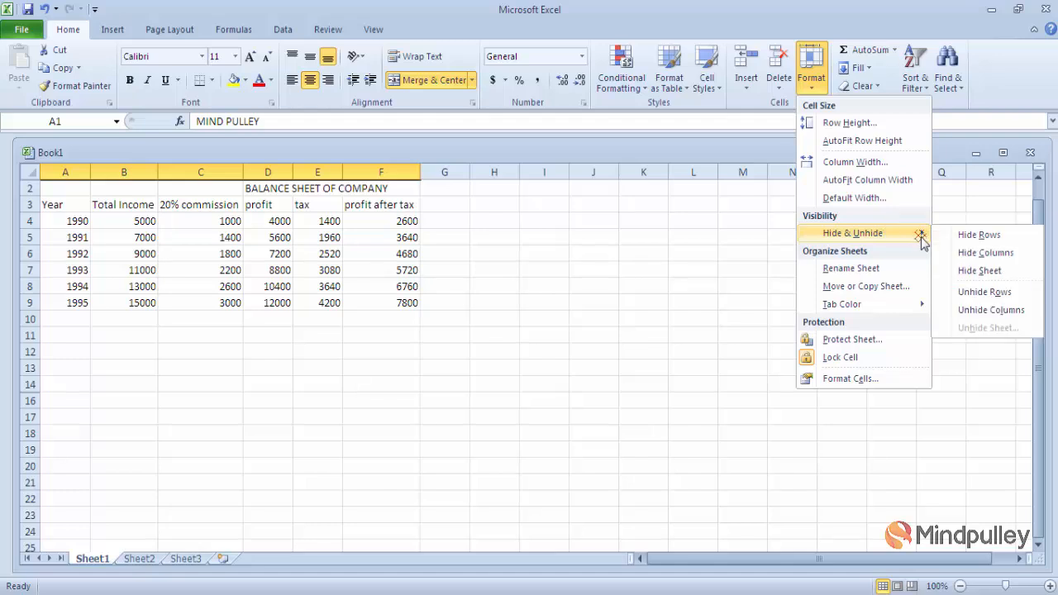
{"action": "left_click", "coordinate": [1000, 294]}
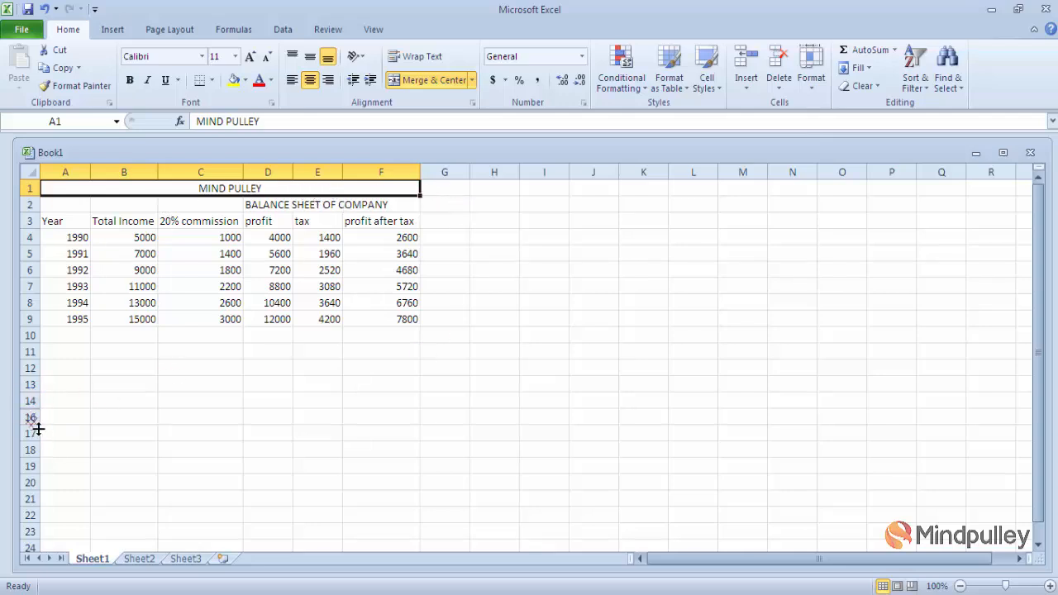
{"action": "left_click", "coordinate": [191, 433]}
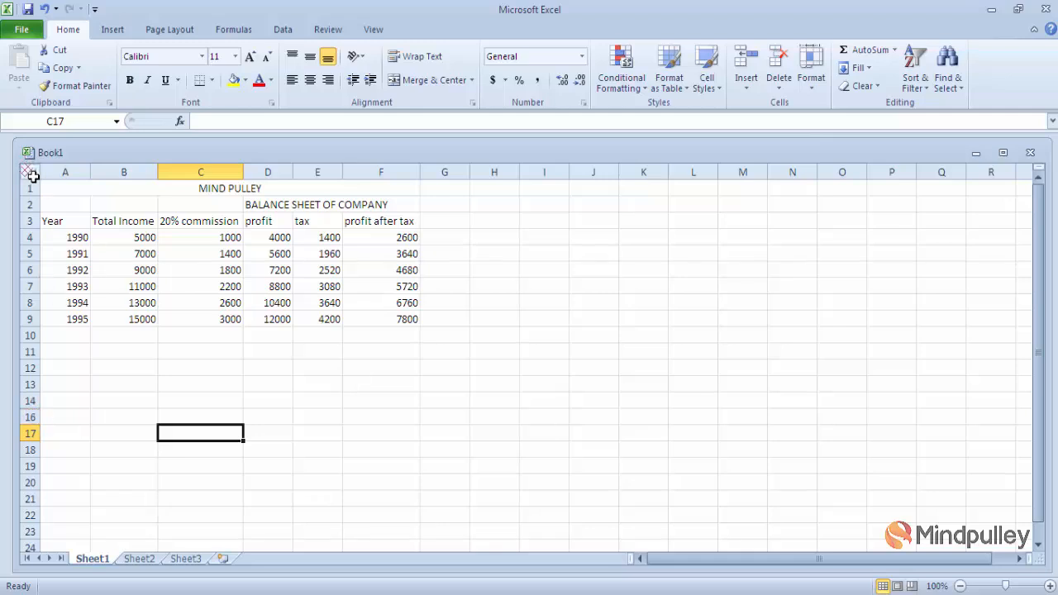
- Select the whole worksheet and unhide all rows so row 15 reappears, then select B15
{"action": "left_click", "coordinate": [32, 175]}
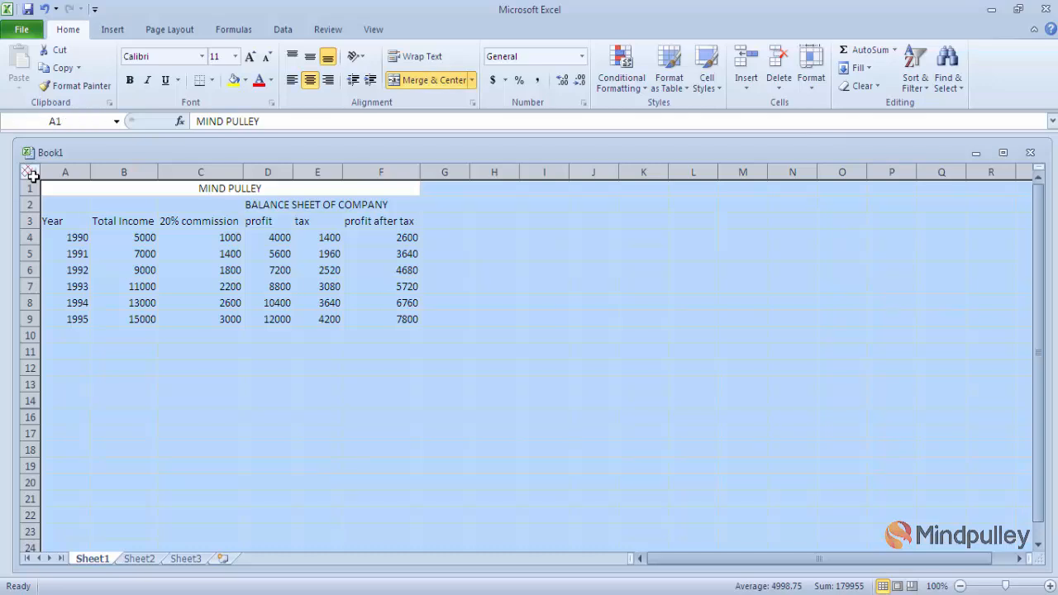
{"action": "left_click", "coordinate": [811, 87]}
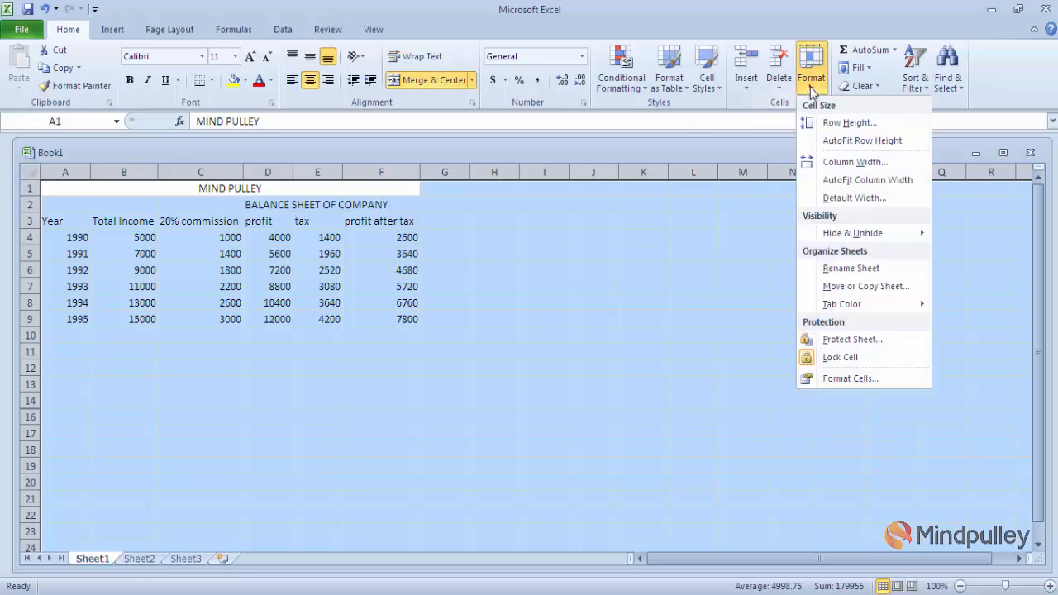
{"action": "mouse_move", "coordinate": [921, 236]}
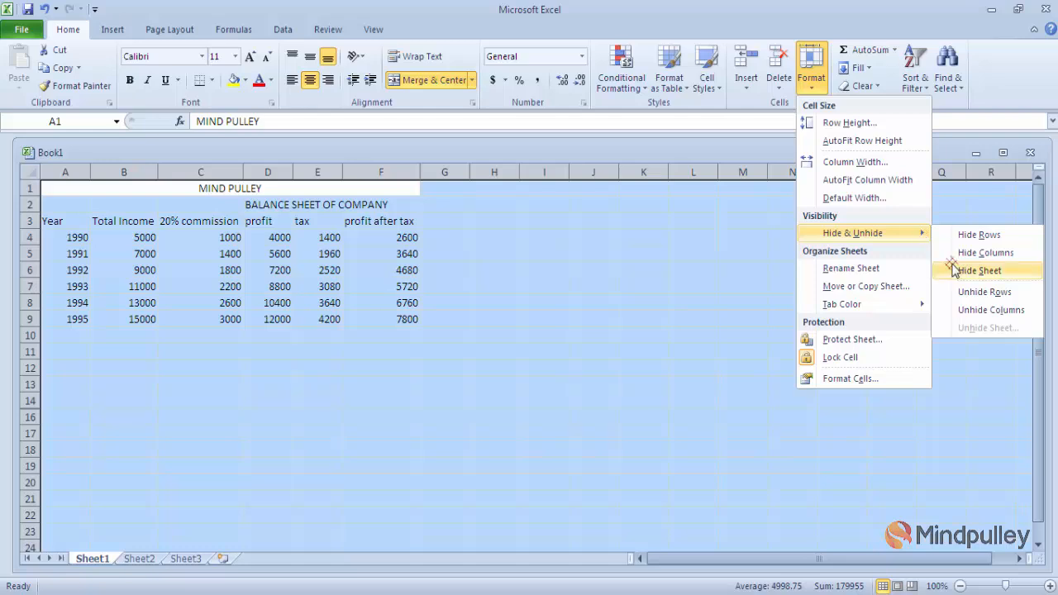
{"action": "left_click", "coordinate": [974, 295]}
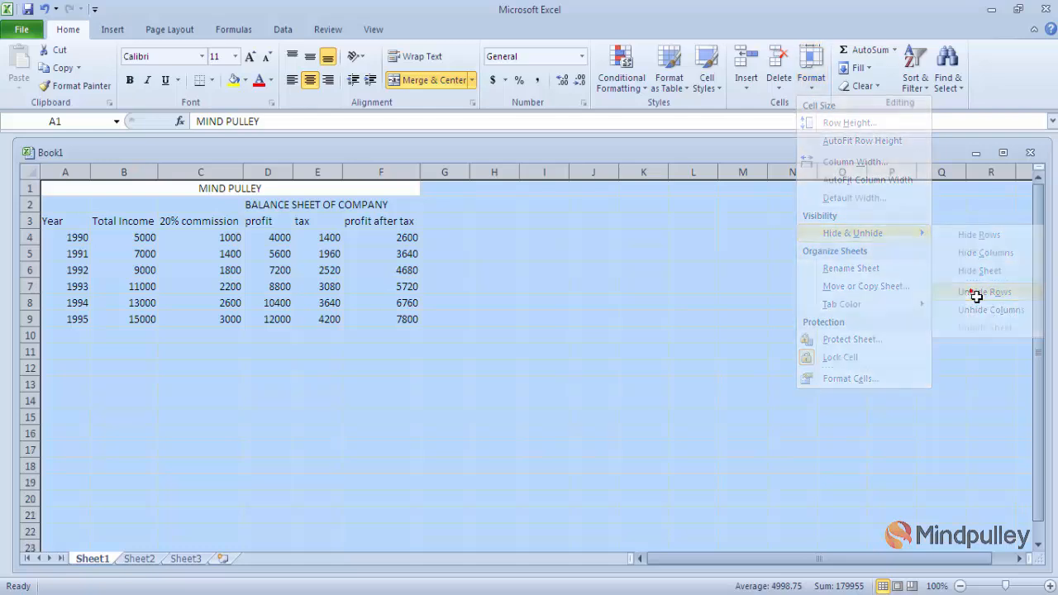
{"action": "left_click", "coordinate": [132, 420]}
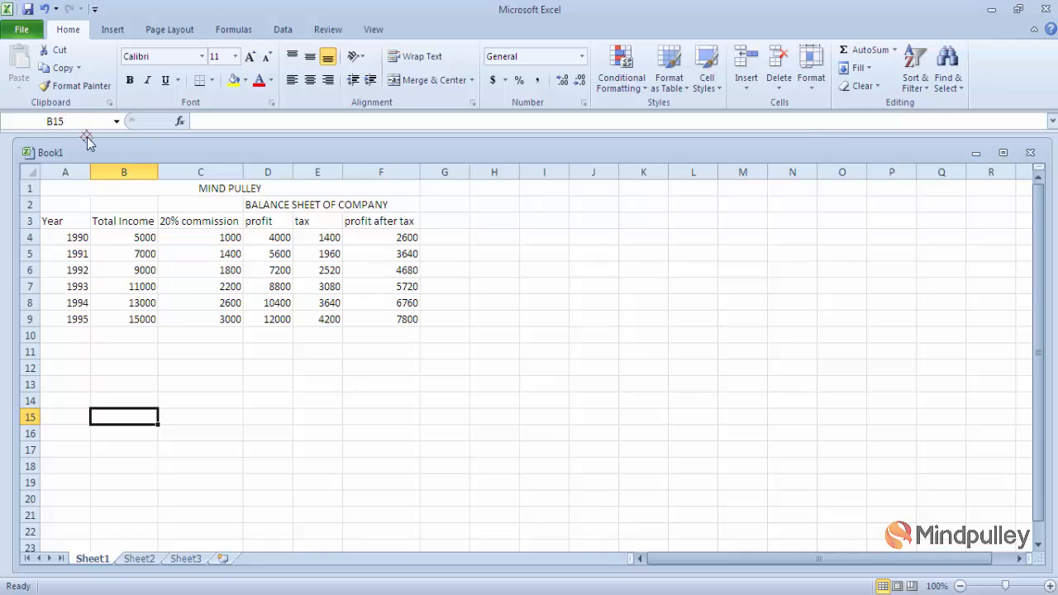
- Rename the Sheet1 tab to MD1 in capitals
{"action": "left_click", "coordinate": [811, 70]}
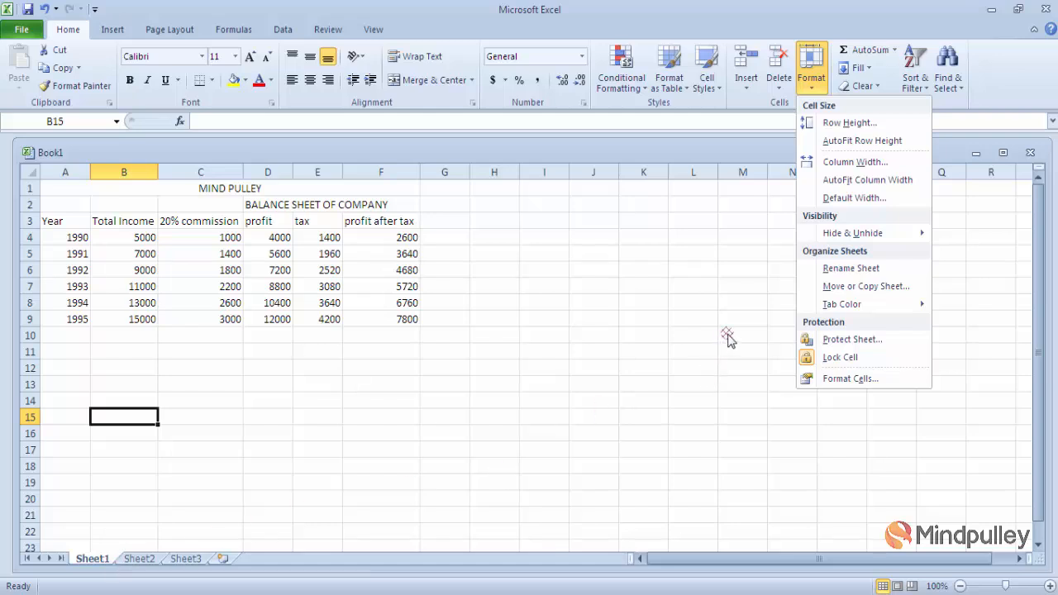
{"action": "left_click", "coordinate": [836, 270]}
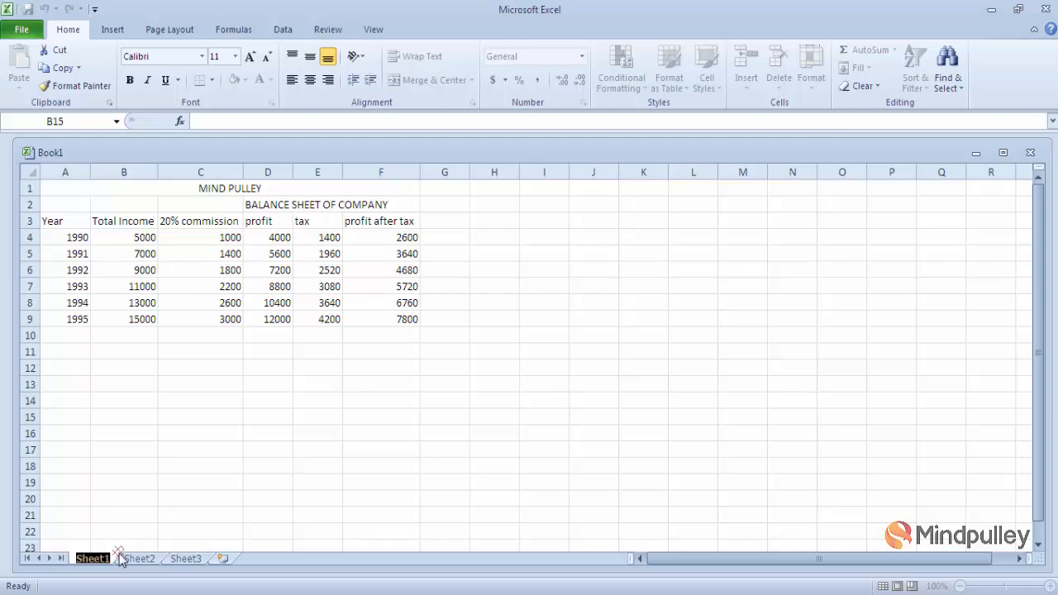
{"action": "key", "text": "Caps_Lock"}
{"action": "type", "text": "M"}
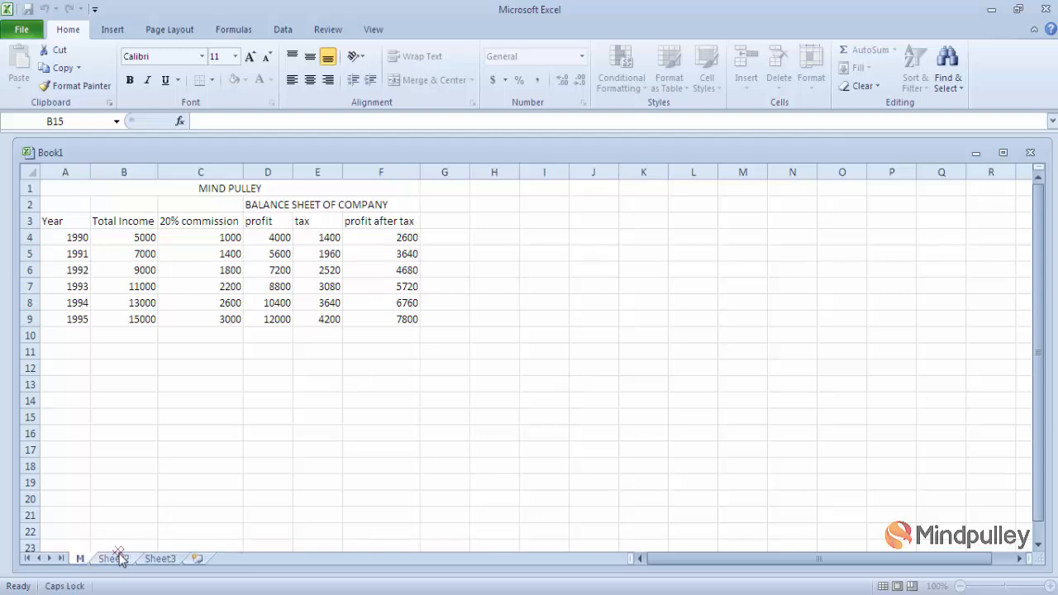
{"action": "type", "text": "D1"}
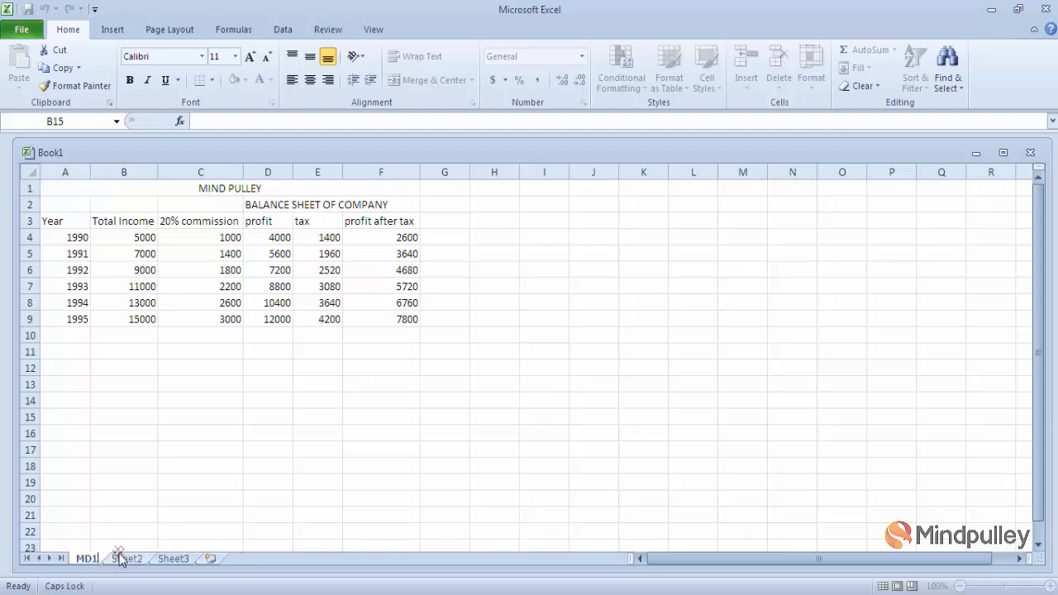
{"action": "key", "text": "Return"}
{"action": "left_click", "coordinate": [238, 520]}
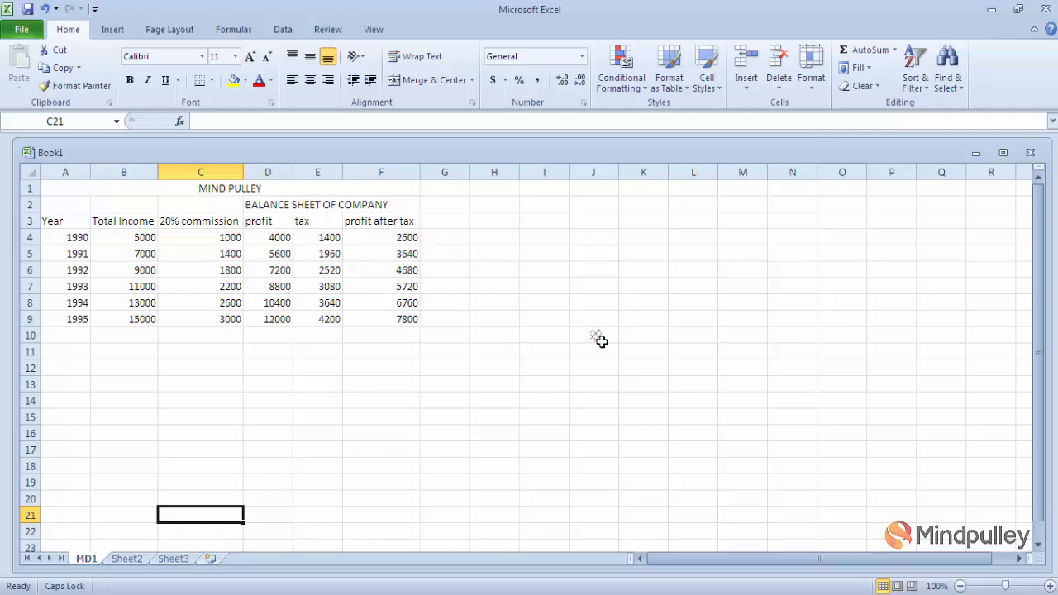
{"action": "left_click", "coordinate": [811, 83]}
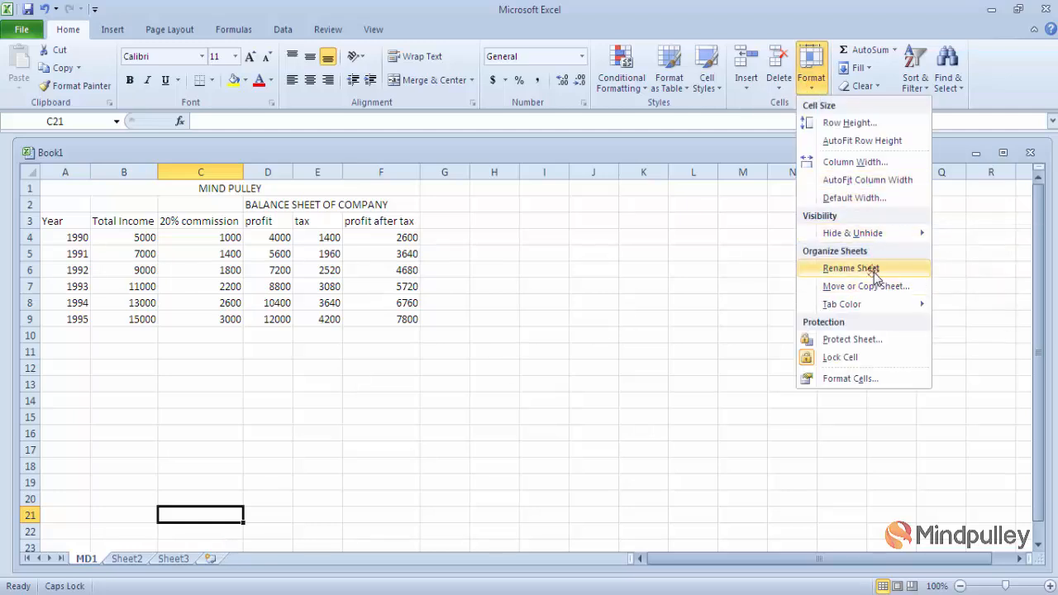
{"action": "left_click", "coordinate": [583, 421]}
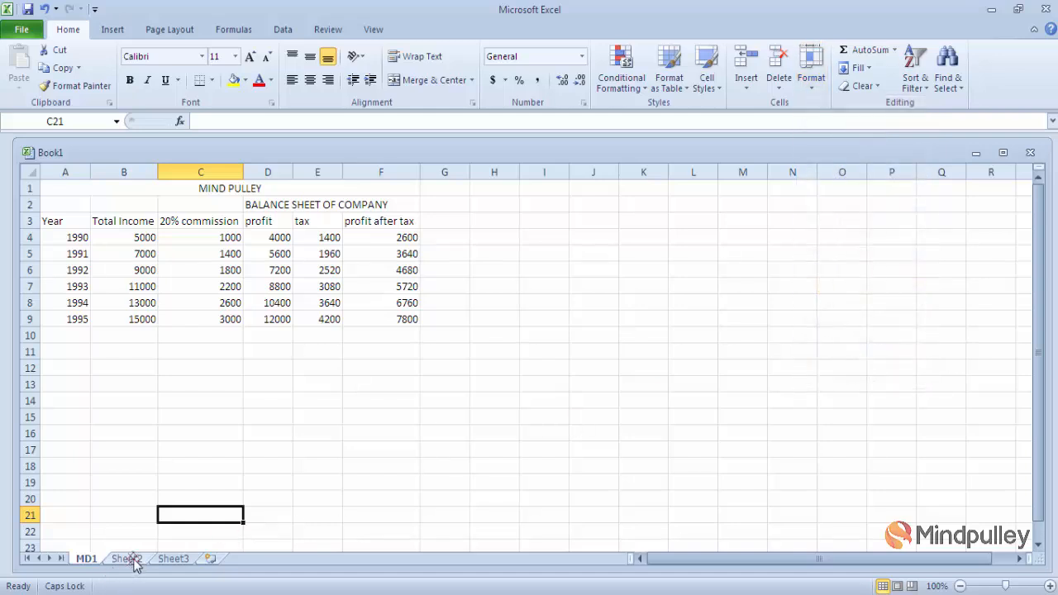
{"action": "left_click", "coordinate": [133, 560]}
{"action": "right_click", "coordinate": [136, 560]}
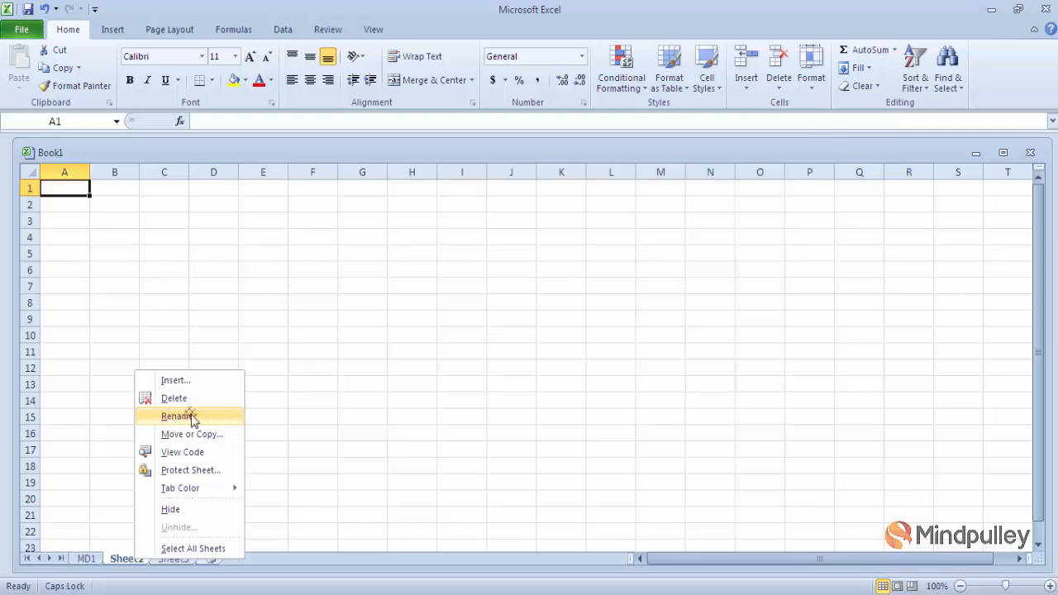
{"action": "left_click", "coordinate": [438, 396]}
{"action": "left_click", "coordinate": [83, 560]}
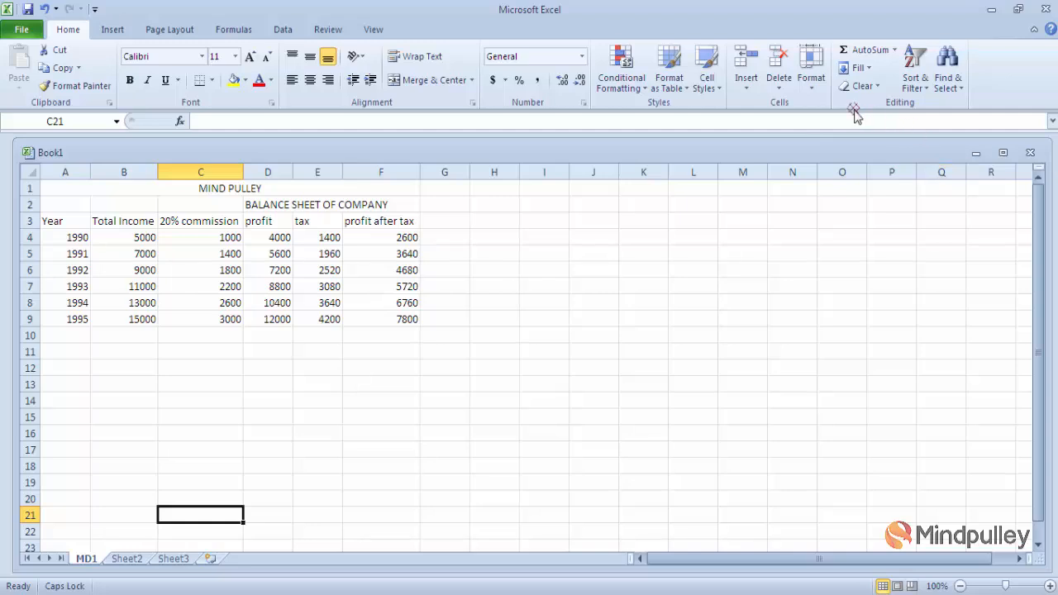
- Bring up the Format menu's sheet options, then close it without choosing anything
{"action": "left_click", "coordinate": [813, 90]}
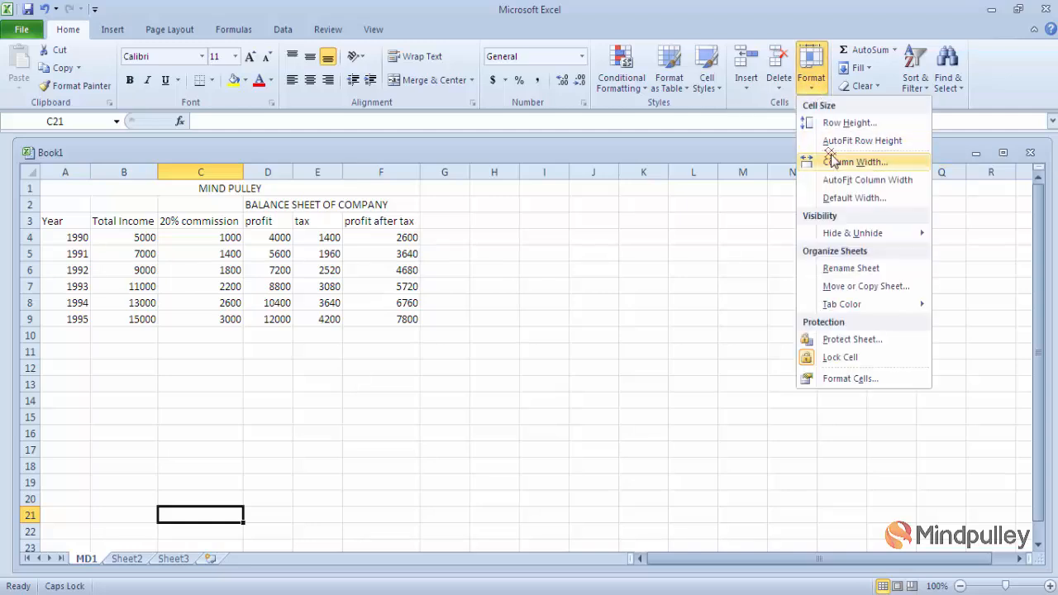
{"action": "mouse_move", "coordinate": [851, 233]}
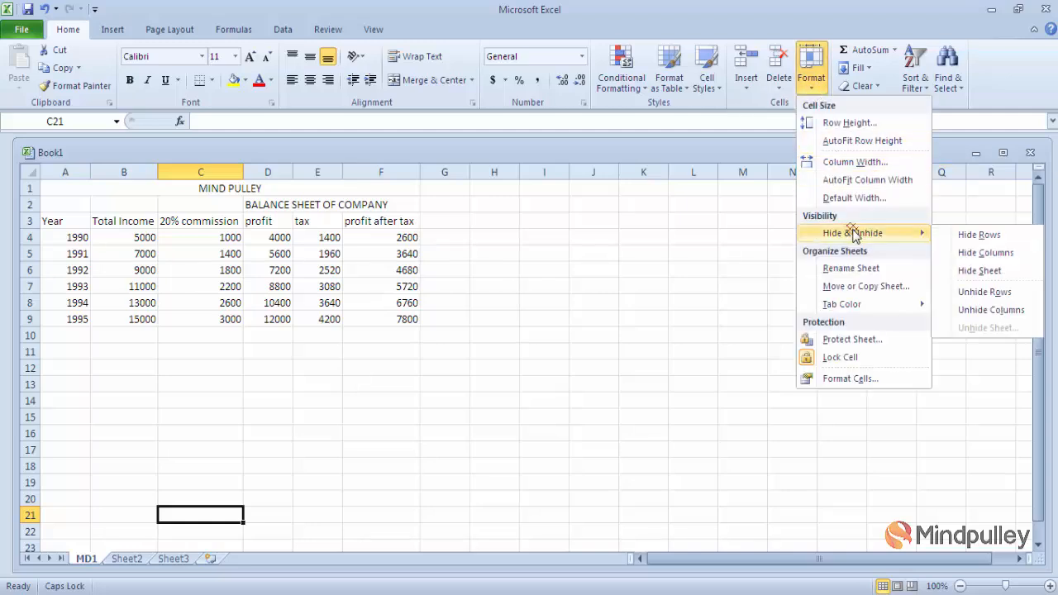
{"action": "left_click", "coordinate": [499, 417]}
- Undo the title-row change so the MIND PULLEY row shows again, with J12 selected
{"action": "key", "text": "ctrl+a"}
{"action": "key", "text": "ctrl+z"}
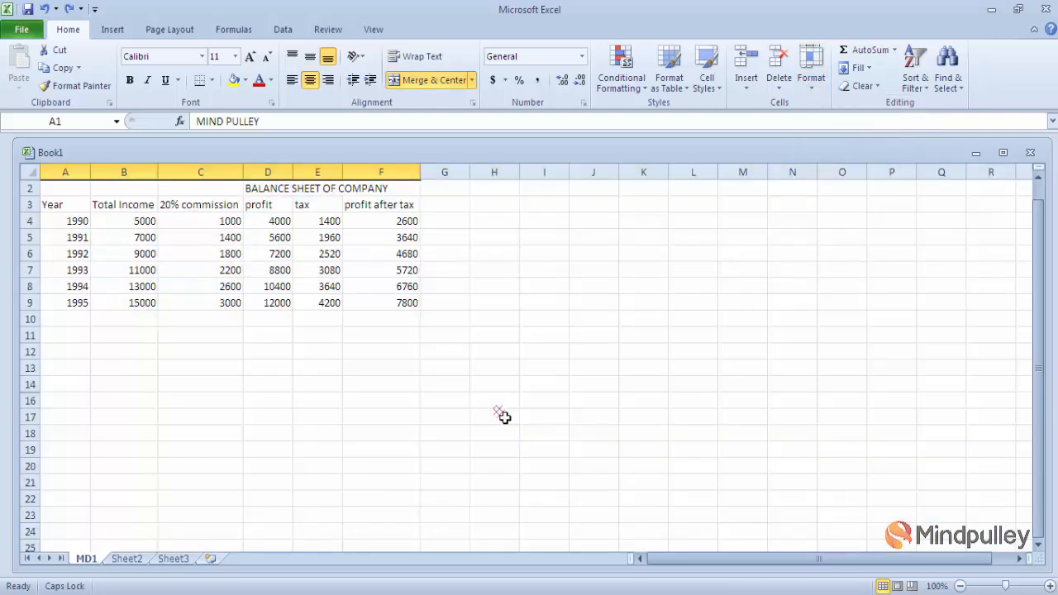
{"action": "key", "text": "ctrl+z"}
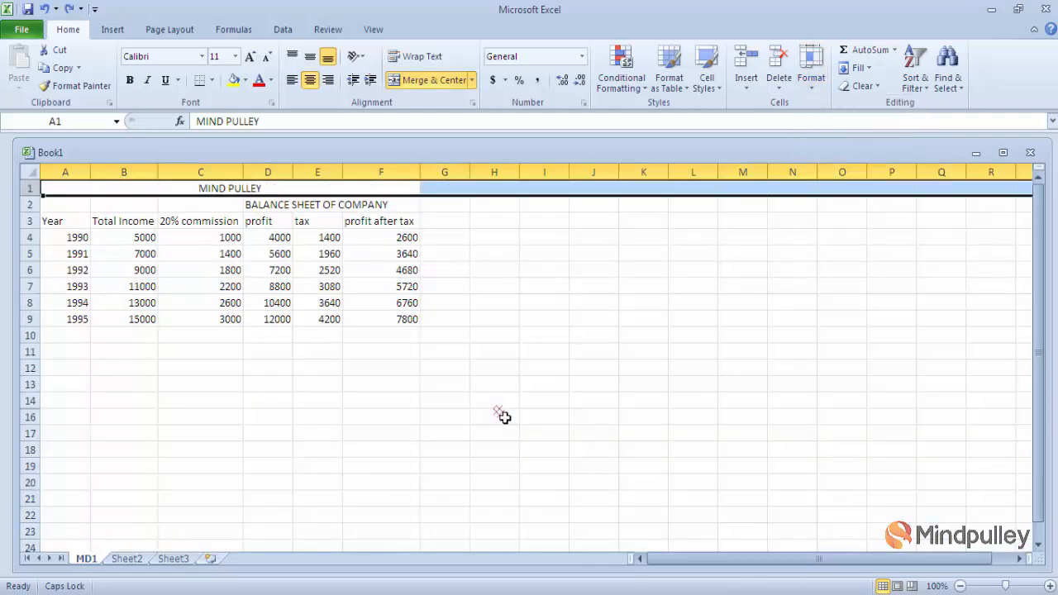
{"action": "left_click", "coordinate": [594, 374]}
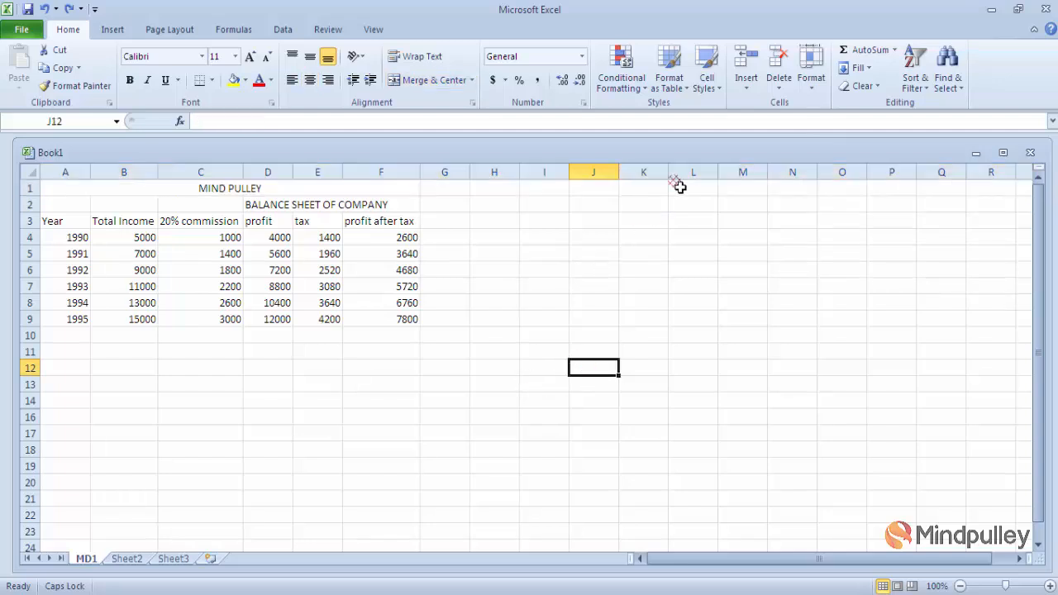
{"action": "left_click", "coordinate": [812, 83]}
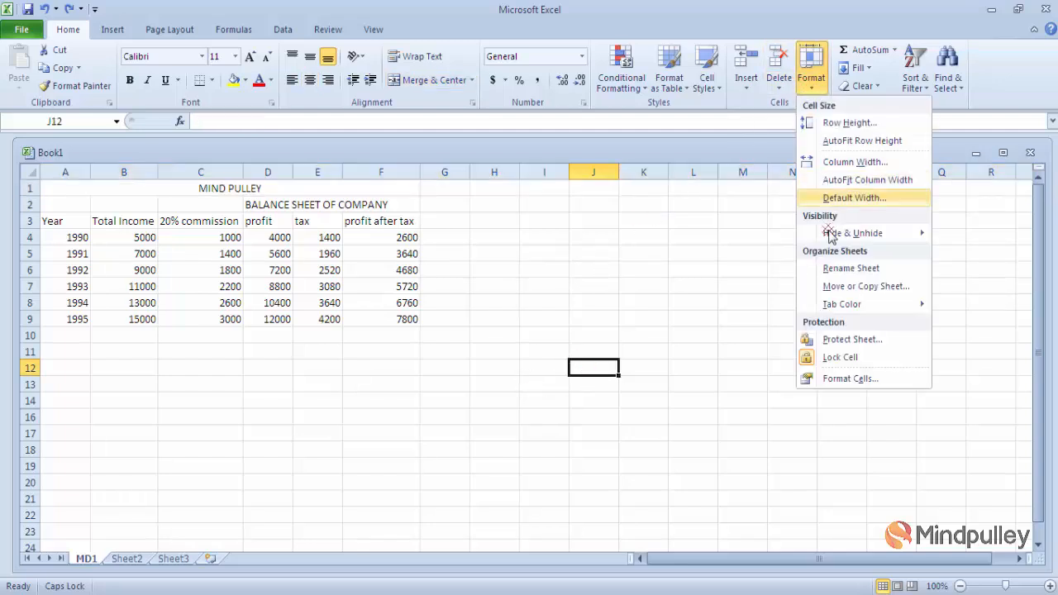
- Copy MD1 within Book1, placing the copy before Sheet2
{"action": "left_click", "coordinate": [850, 291]}
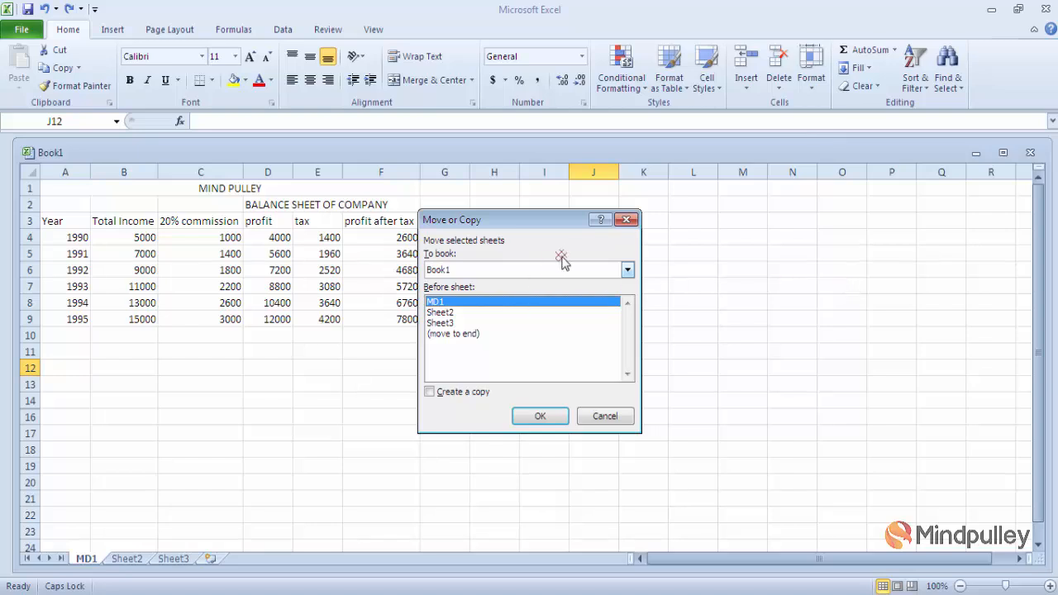
{"action": "left_click", "coordinate": [627, 271]}
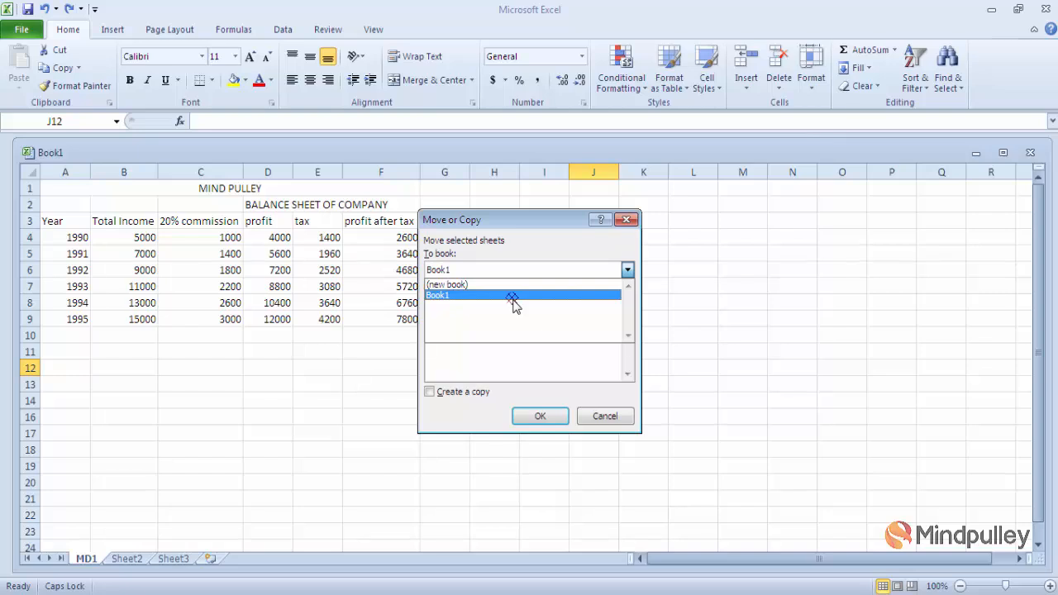
{"action": "left_click", "coordinate": [566, 296]}
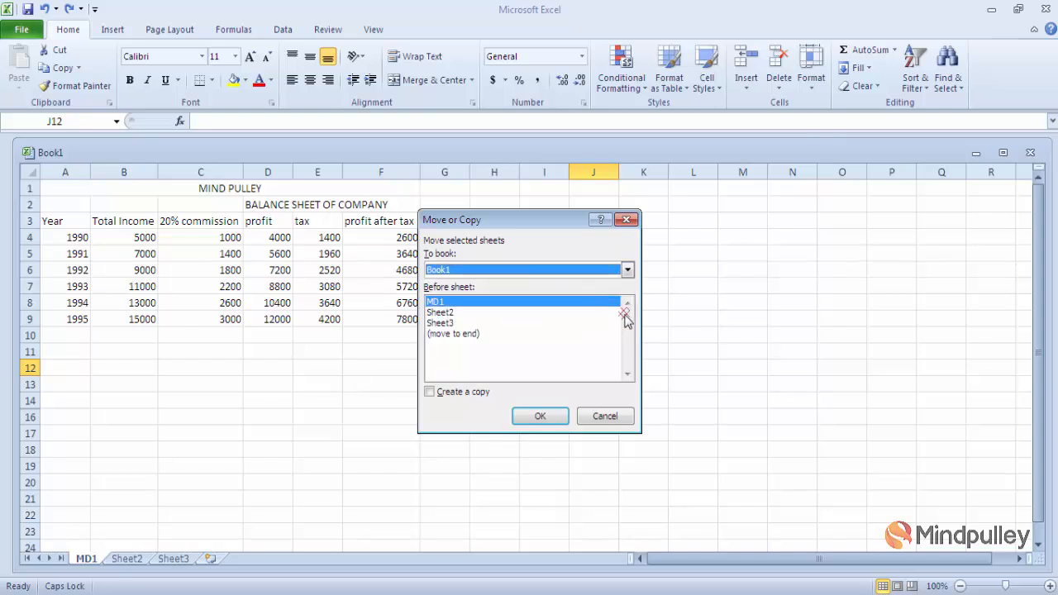
{"action": "left_click", "coordinate": [447, 312]}
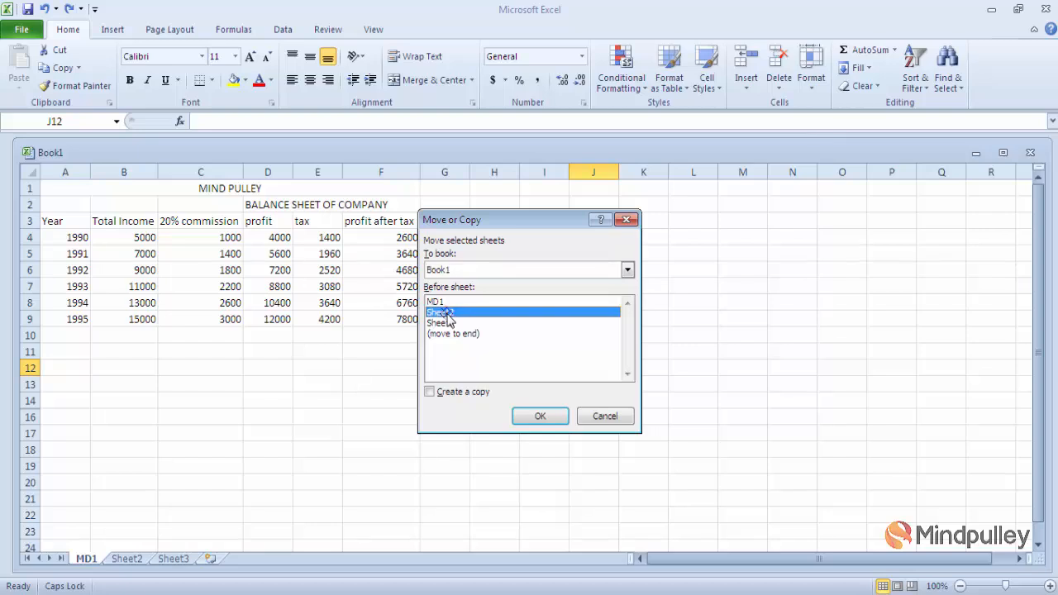
{"action": "left_click", "coordinate": [429, 392]}
{"action": "left_click", "coordinate": [429, 393]}
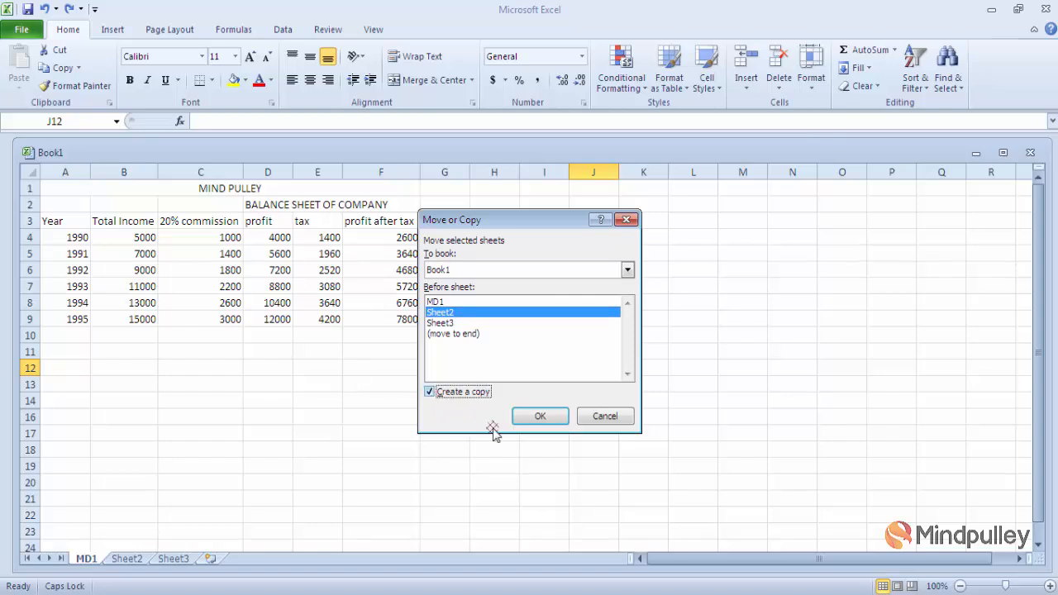
{"action": "left_click", "coordinate": [544, 416]}
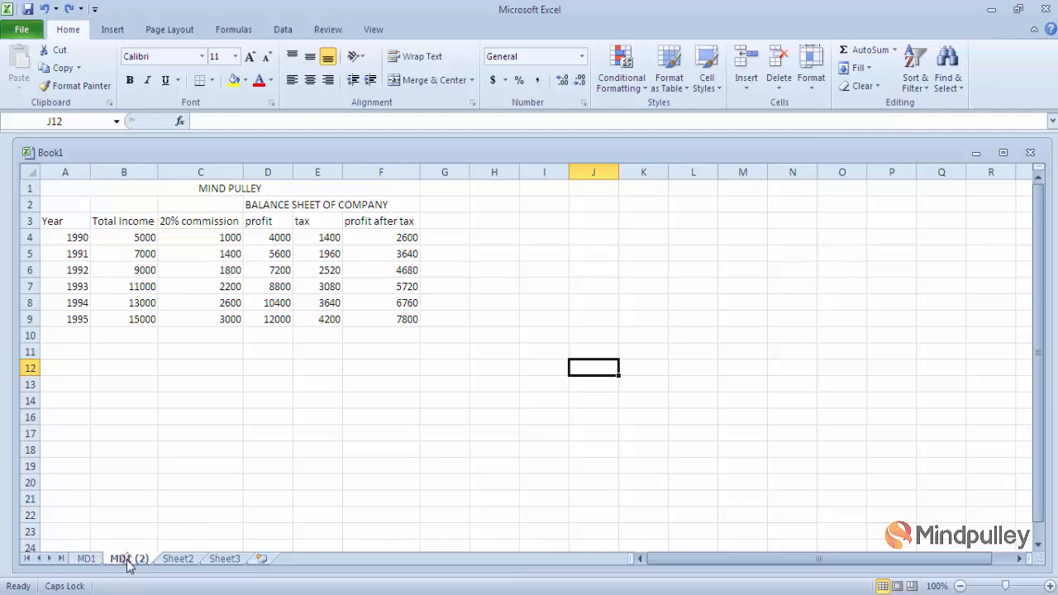
- Compare the original MD1 and the MD1 (2) copy tabs
{"action": "left_click", "coordinate": [88, 559]}
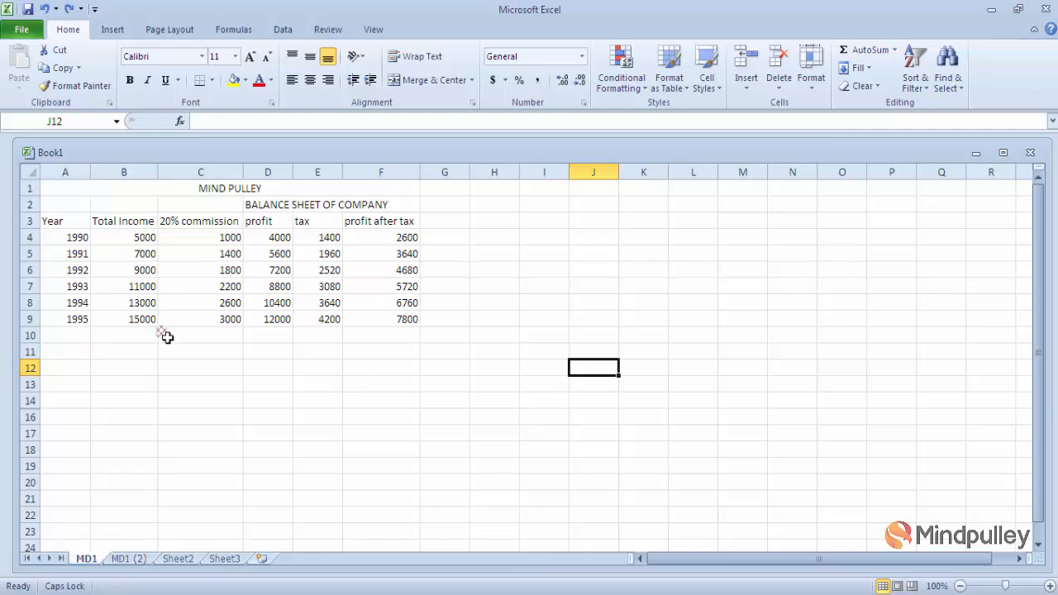
{"action": "left_click", "coordinate": [124, 560]}
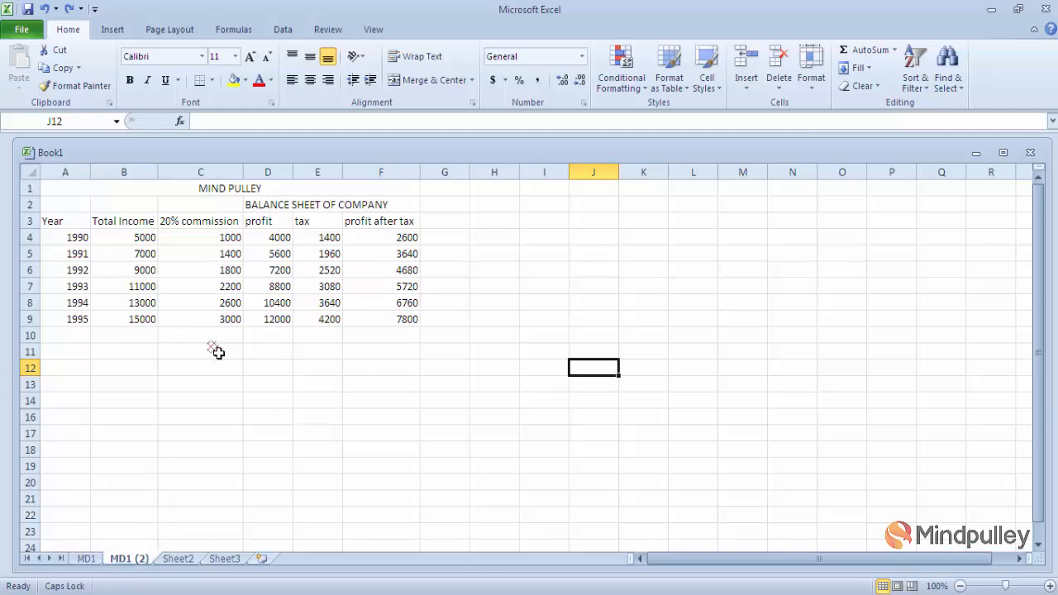
{"action": "left_click_drag", "start_coordinate": [97, 557], "coordinate": [140, 561]}
- Move the MD1 (2) sheet into a new workbook
{"action": "left_click", "coordinate": [812, 81]}
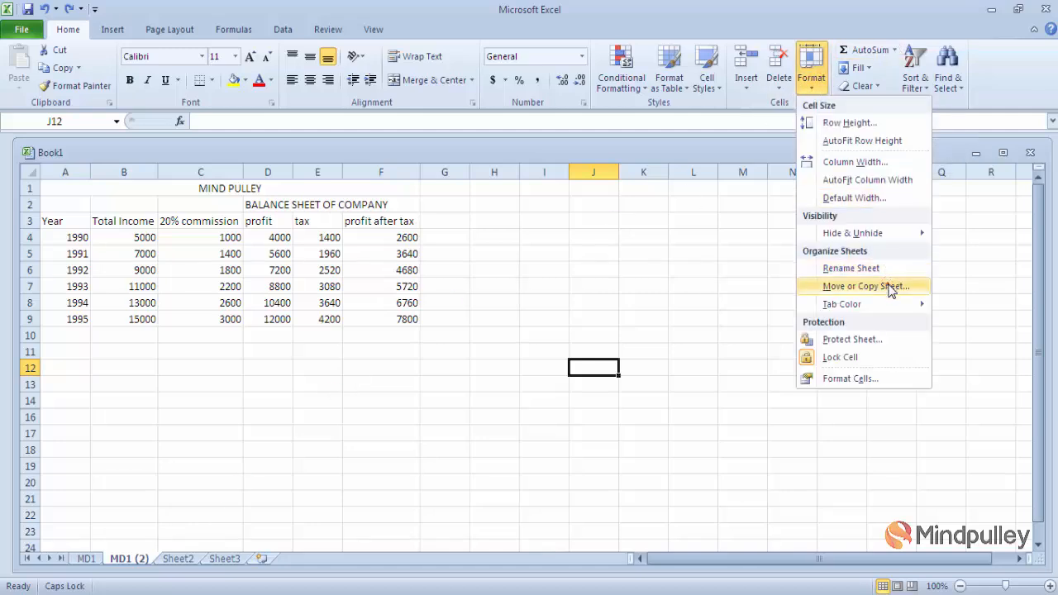
{"action": "left_click", "coordinate": [865, 286]}
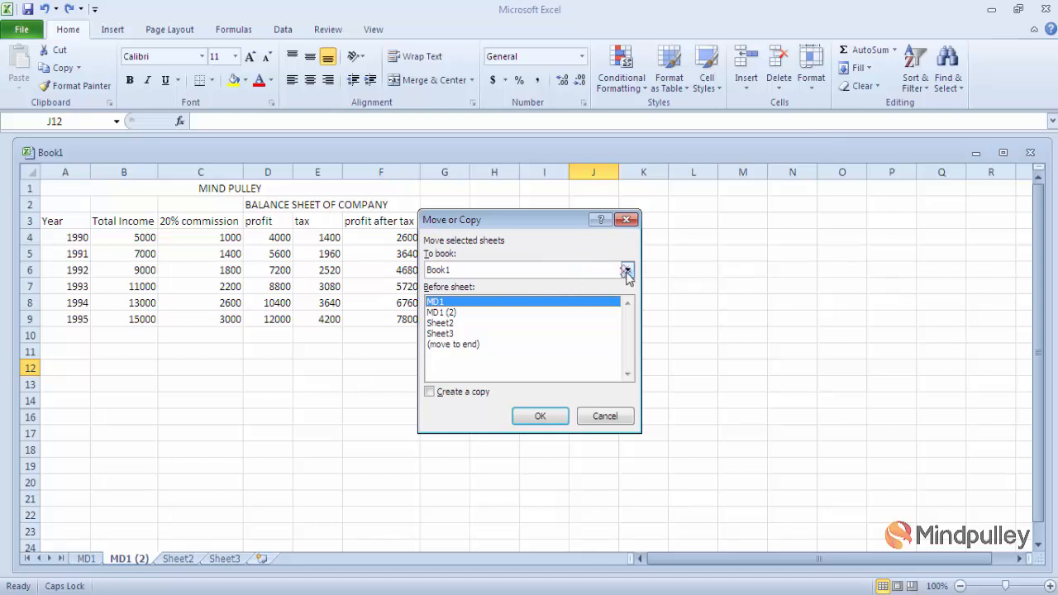
{"action": "left_click", "coordinate": [626, 271]}
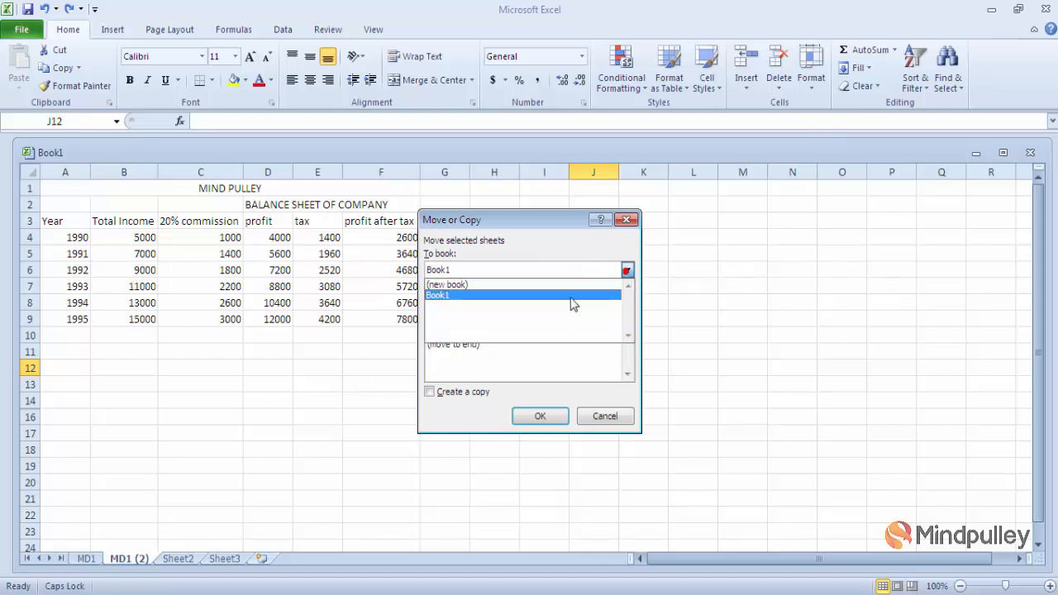
{"action": "left_click", "coordinate": [513, 285]}
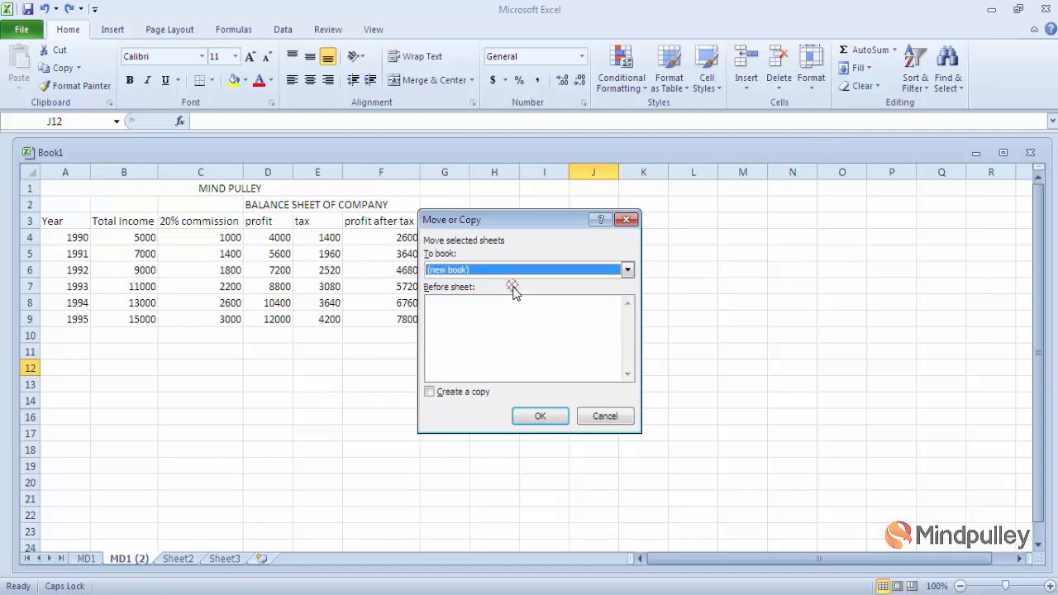
{"action": "left_click", "coordinate": [539, 417]}
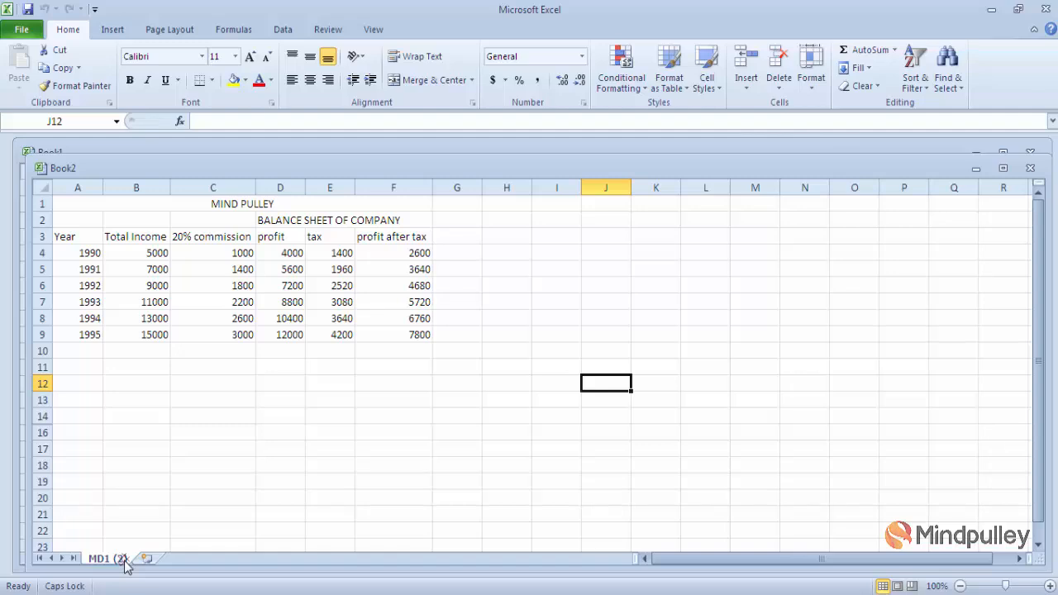
- Close the new Book2 workbook without saving
{"action": "left_click_drag", "start_coordinate": [124, 562], "coordinate": [1033, 175]}
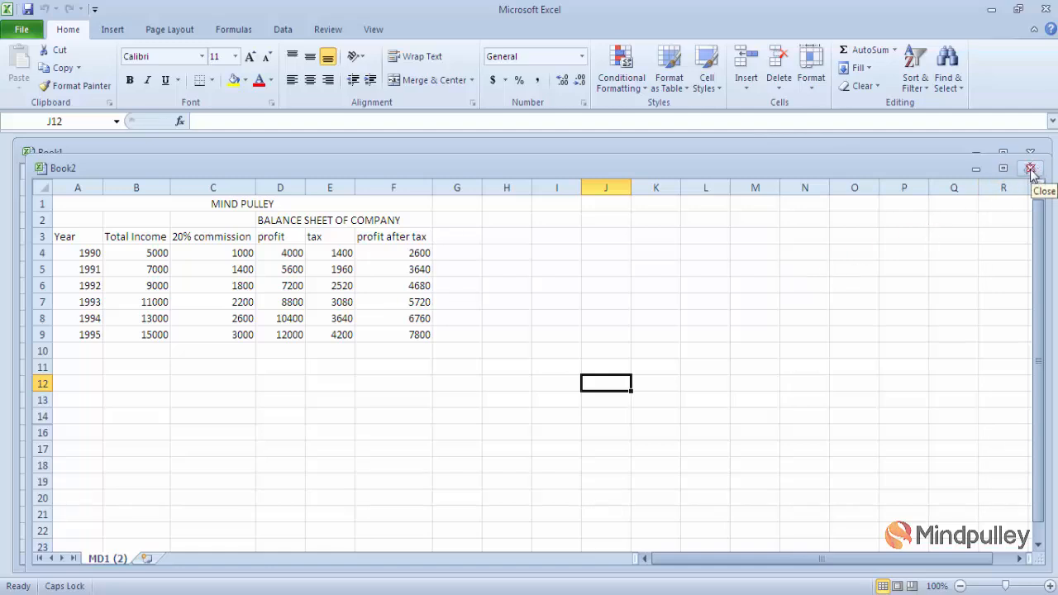
{"action": "left_click", "coordinate": [1031, 170]}
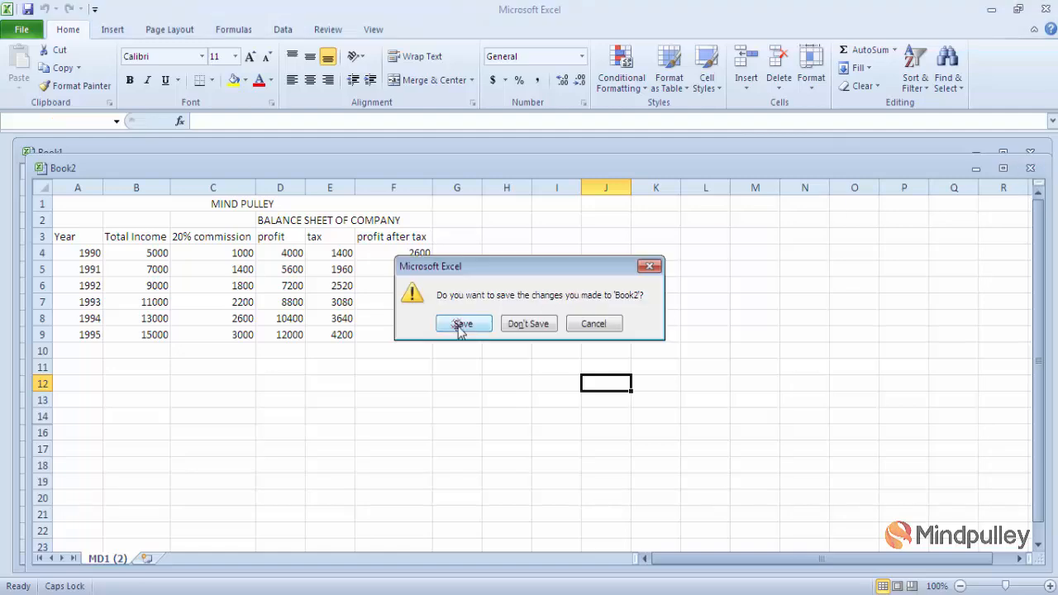
{"action": "left_click", "coordinate": [519, 326]}
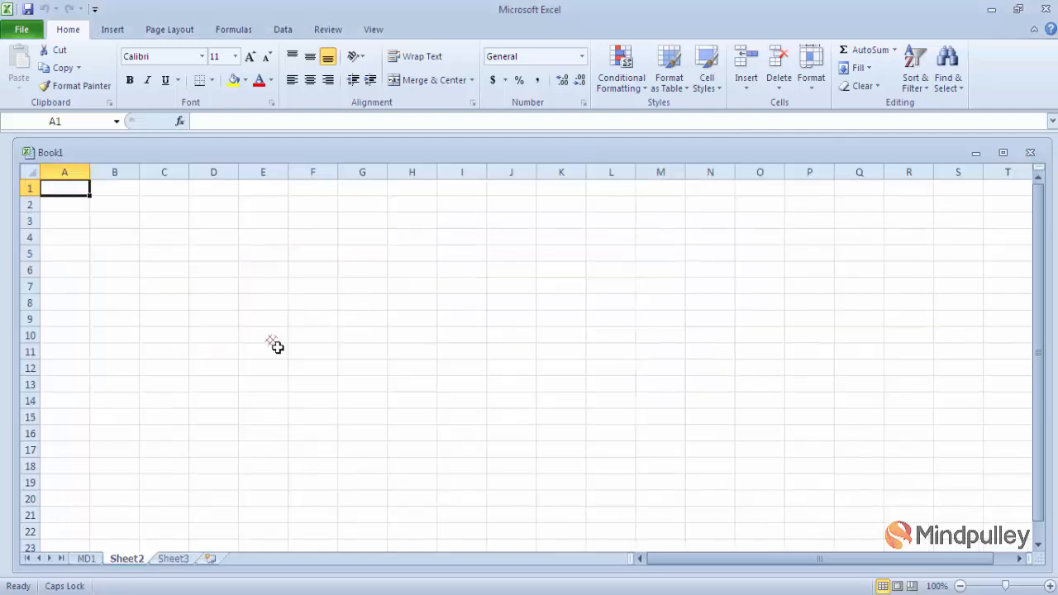
- Give the MD1 sheet tab a purple tab colour
{"action": "left_click", "coordinate": [87, 558]}
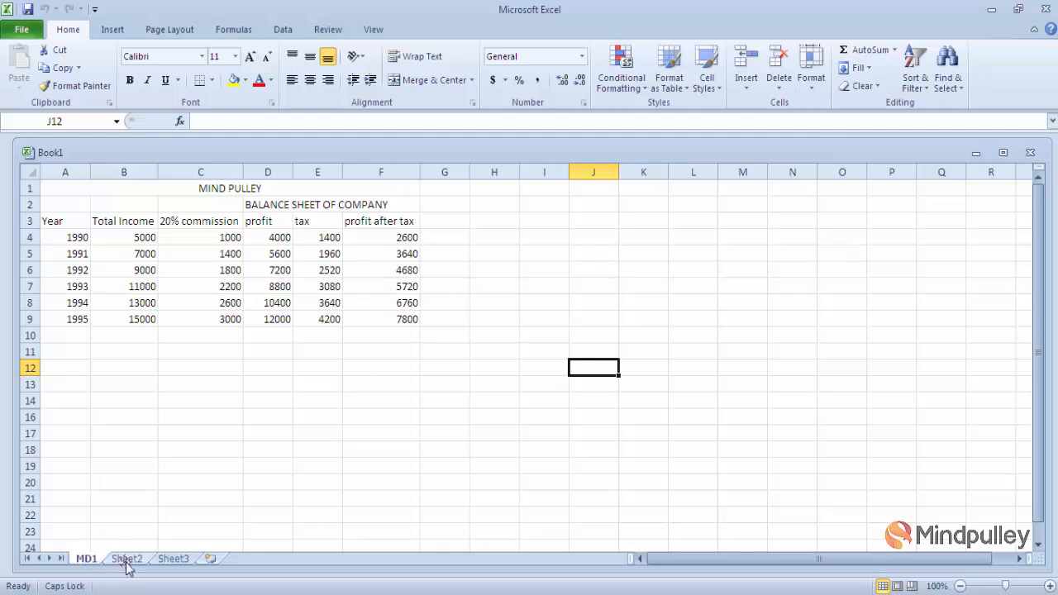
{"action": "left_click", "coordinate": [812, 82]}
{"action": "mouse_move", "coordinate": [859, 308]}
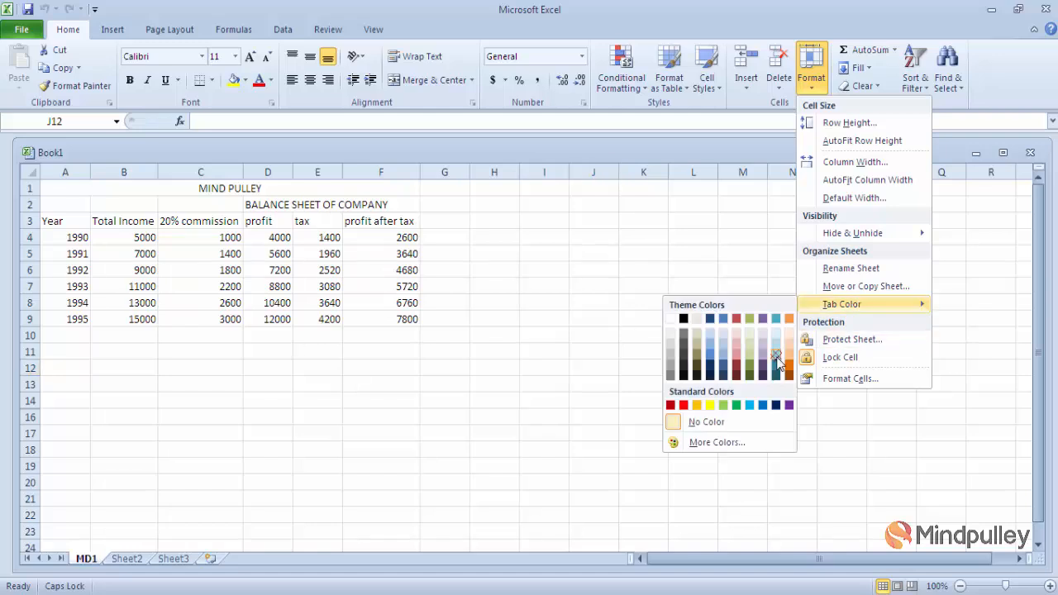
{"action": "left_click", "coordinate": [87, 524]}
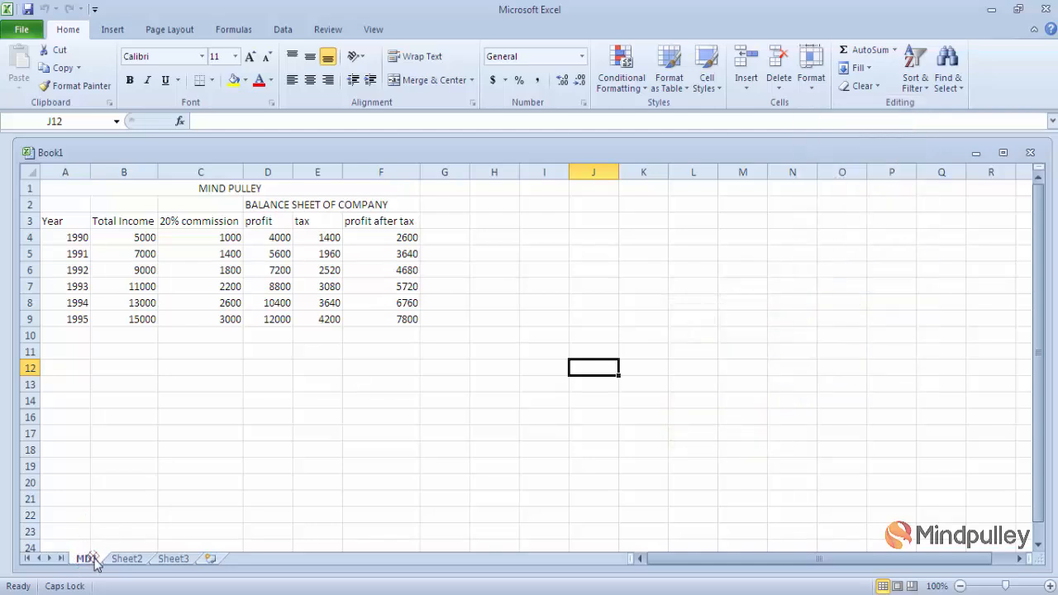
{"action": "left_click", "coordinate": [809, 86]}
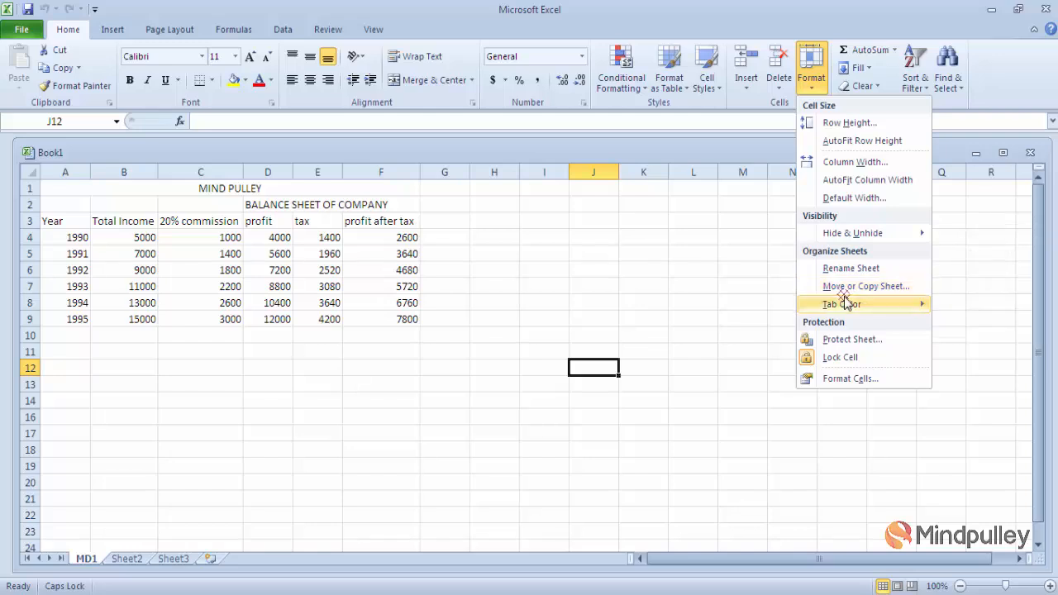
{"action": "mouse_move", "coordinate": [875, 304]}
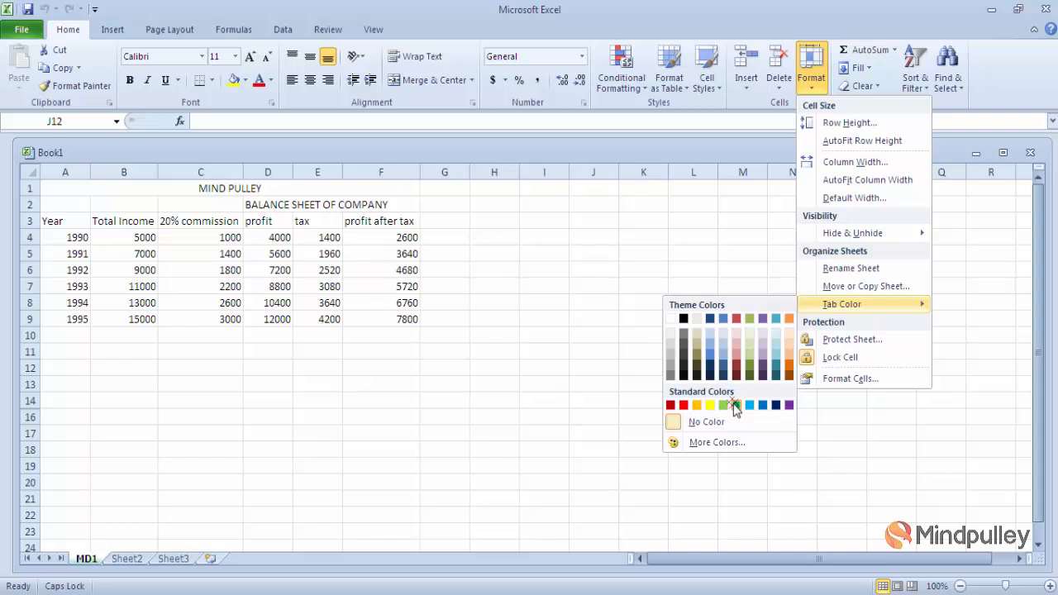
{"action": "left_click", "coordinate": [789, 405]}
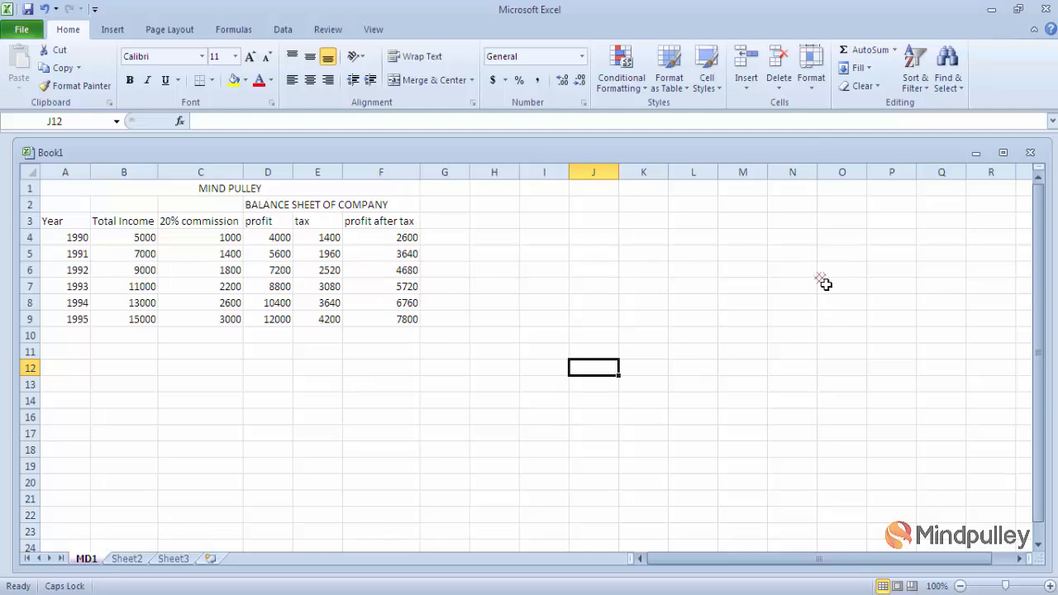
- Set the MD1 tab colour back to No Color
{"action": "left_click", "coordinate": [810, 79]}
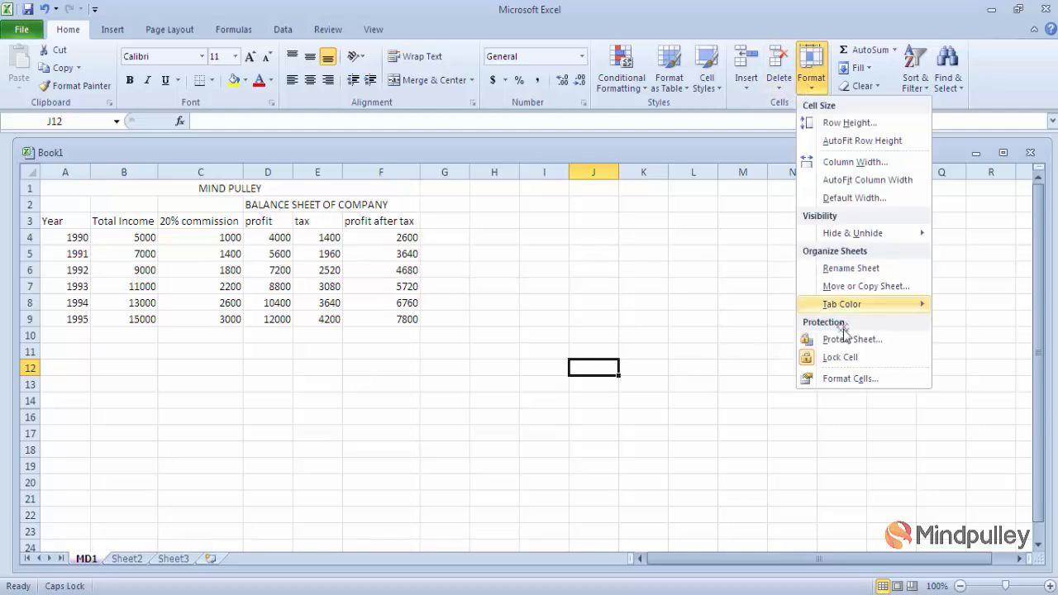
{"action": "mouse_move", "coordinate": [909, 310]}
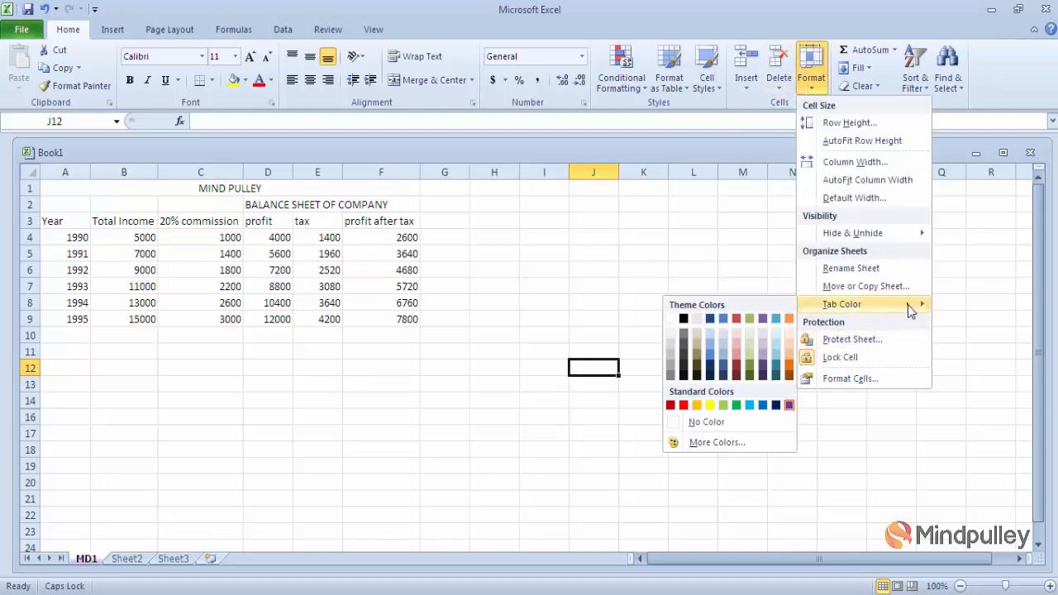
{"action": "left_click", "coordinate": [674, 424]}
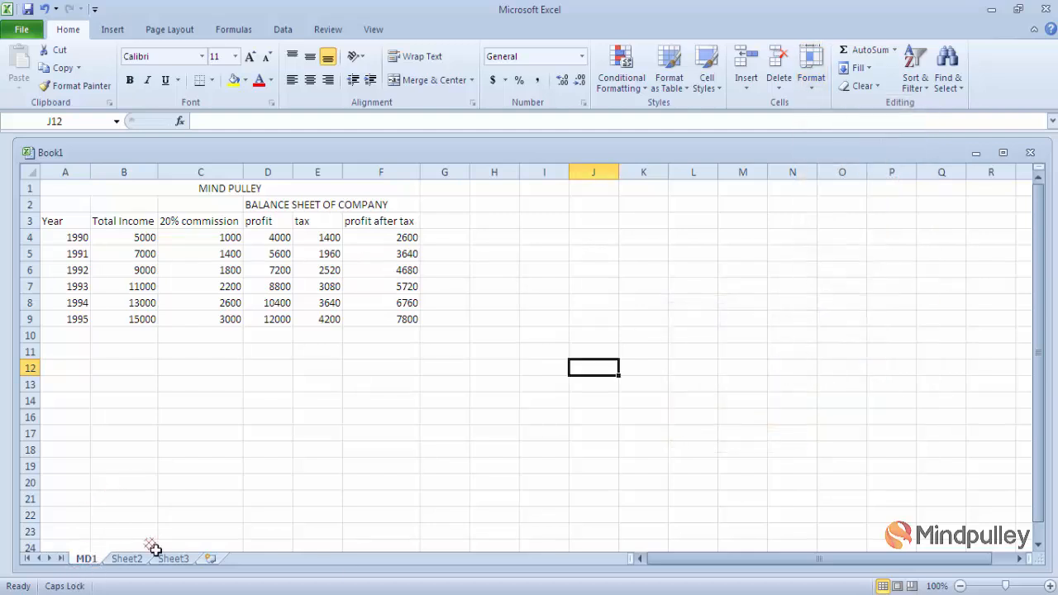
- Lock the heading cells A3:F3 from Year to profit after tax
{"action": "left_click", "coordinate": [813, 84]}
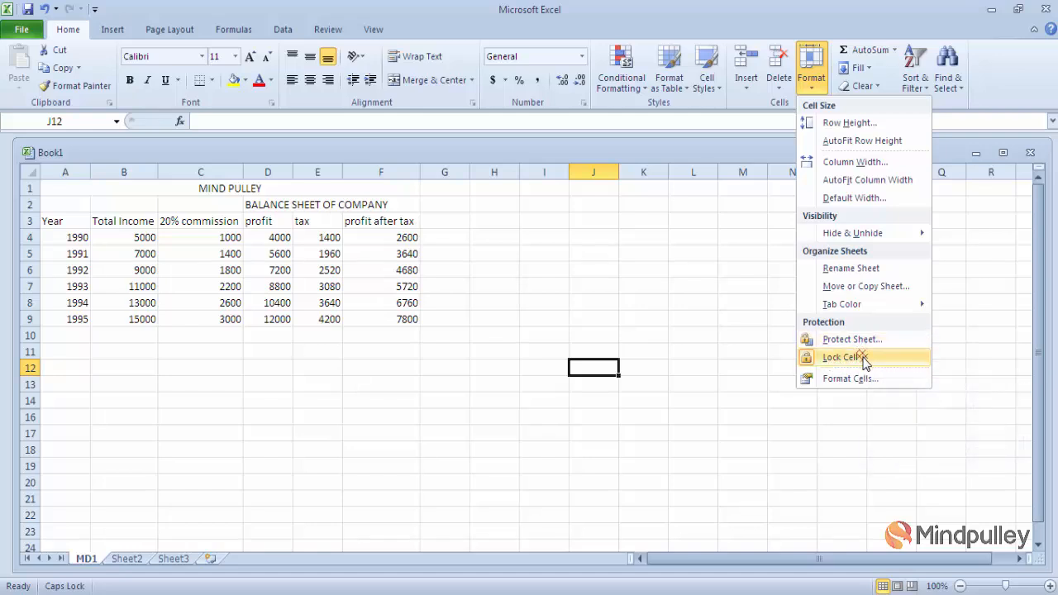
{"action": "left_click", "coordinate": [686, 446]}
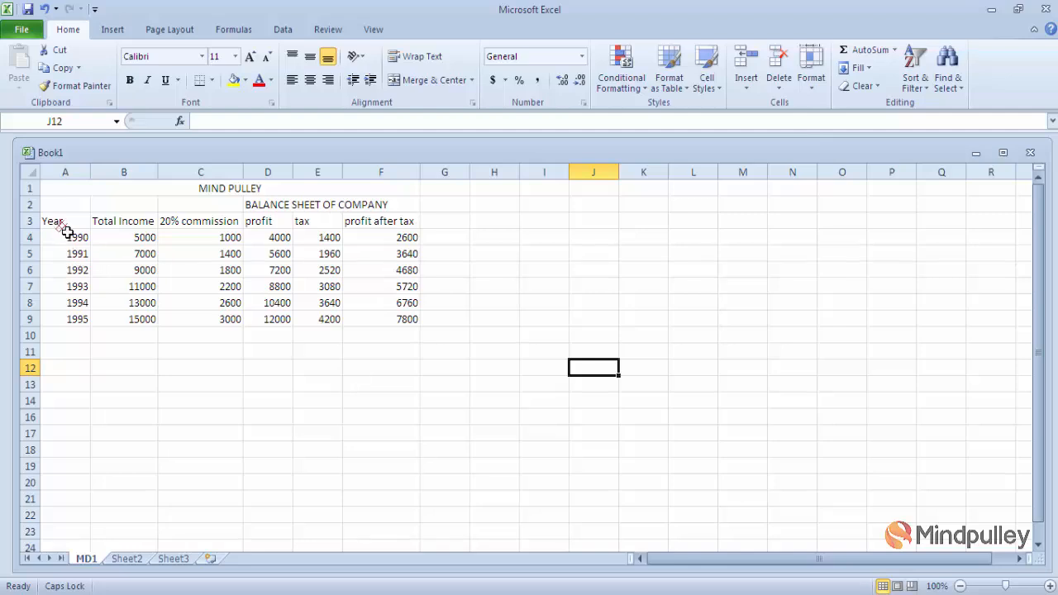
{"action": "left_click_drag", "start_coordinate": [63, 223], "coordinate": [378, 225]}
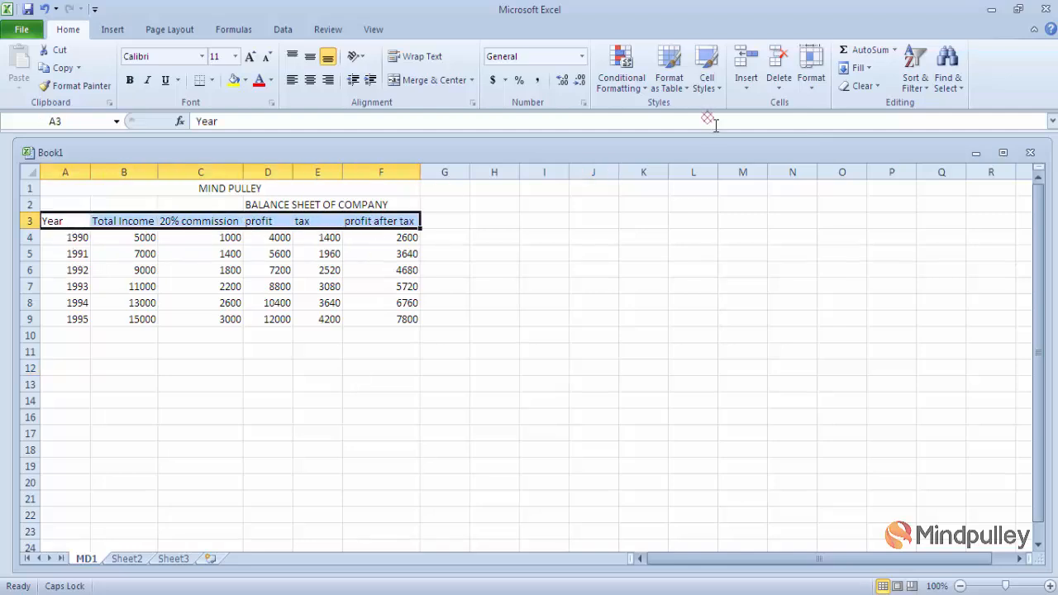
{"action": "left_click", "coordinate": [812, 79]}
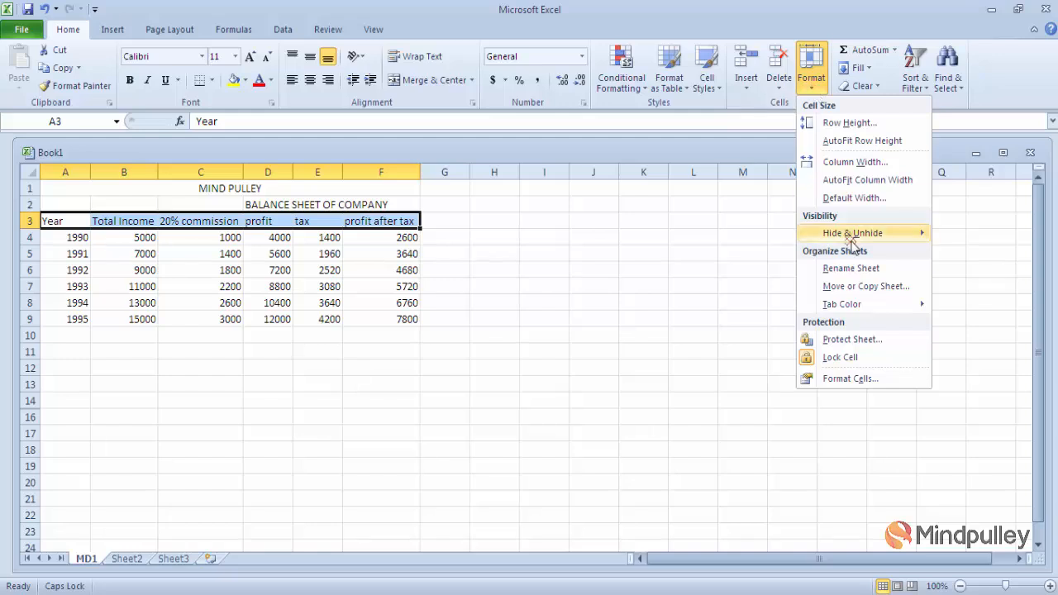
{"action": "left_click", "coordinate": [841, 357]}
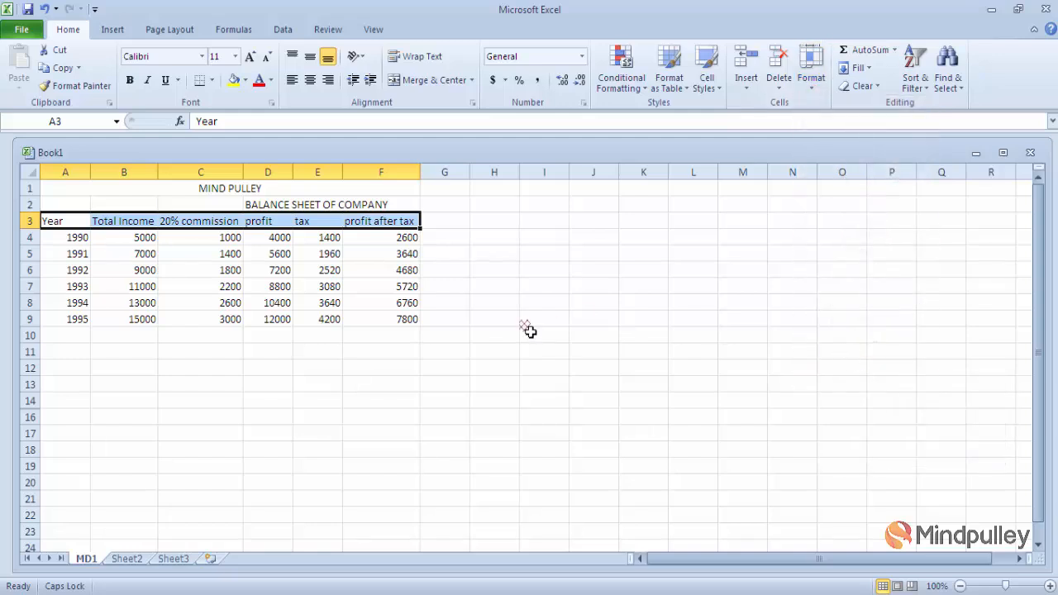
- Select the 1990–1995 data A4:F9 and protect the sheet with a confirmed password
{"action": "left_click_drag", "start_coordinate": [72, 245], "coordinate": [383, 320]}
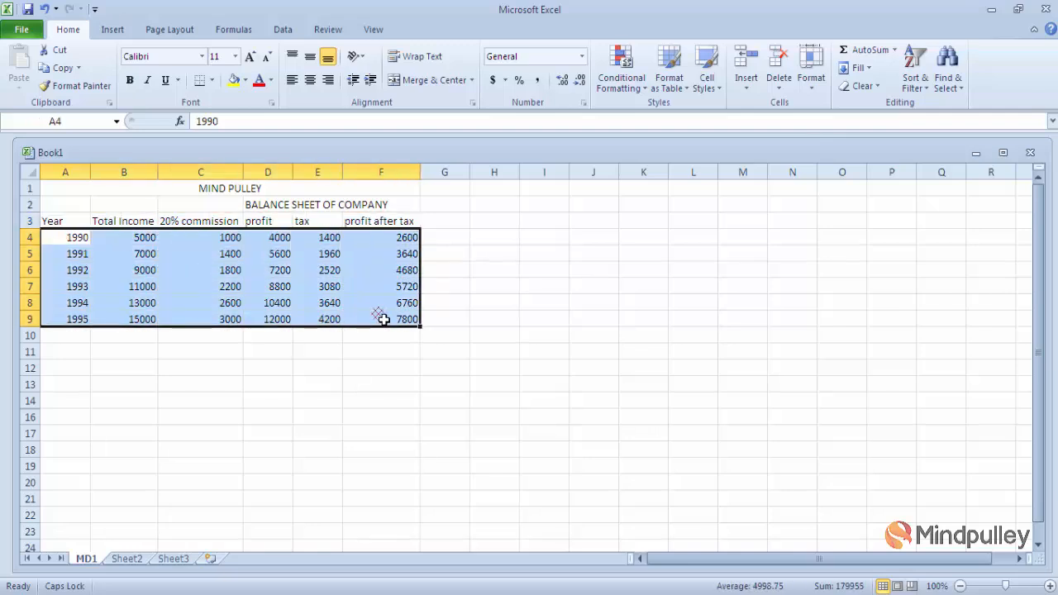
{"action": "left_click", "coordinate": [811, 86]}
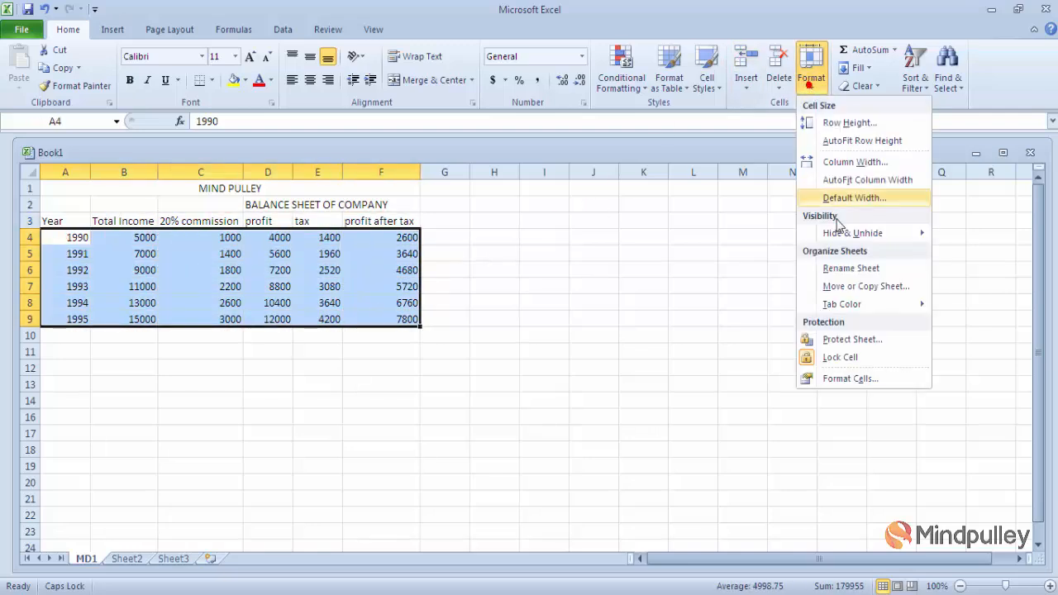
{"action": "left_click", "coordinate": [833, 340]}
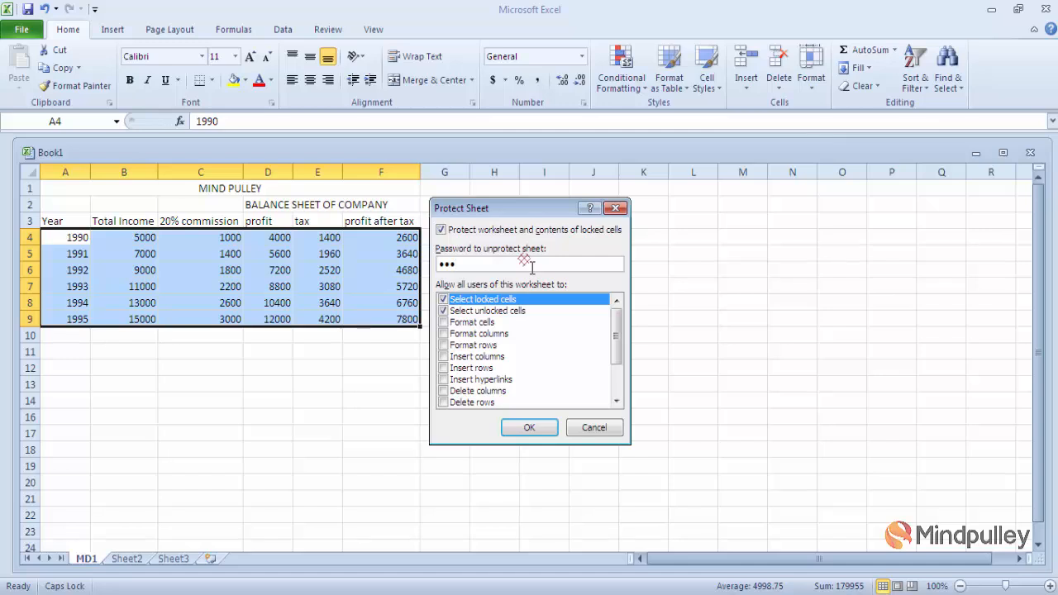
{"action": "left_click", "coordinate": [522, 429]}
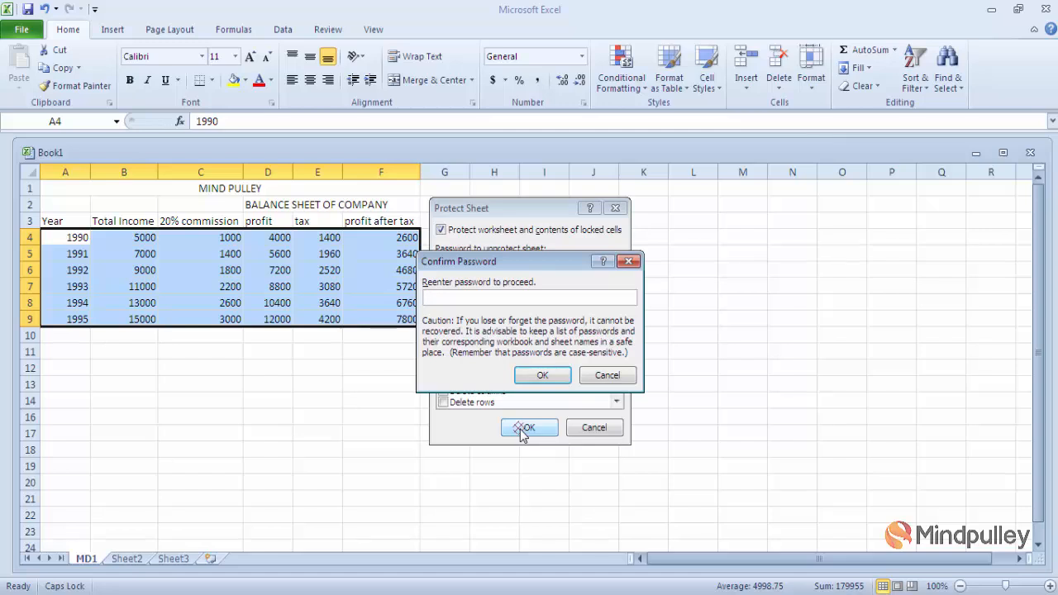
{"action": "left_click", "coordinate": [542, 375]}
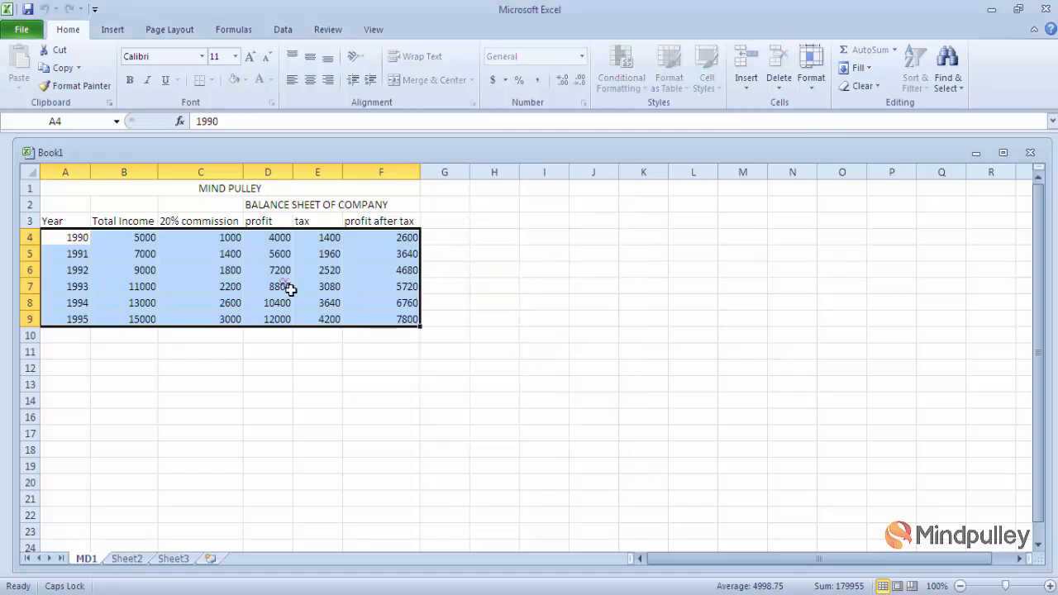
{"action": "left_click", "coordinate": [537, 289]}
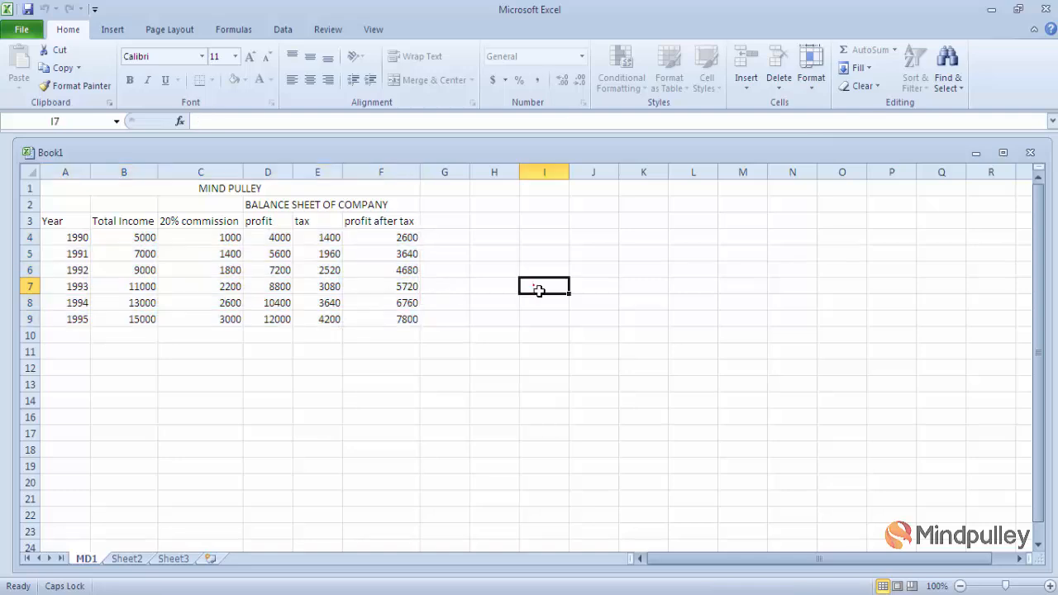
{"action": "left_click", "coordinate": [328, 257]}
{"action": "double_click", "coordinate": [330, 262]}
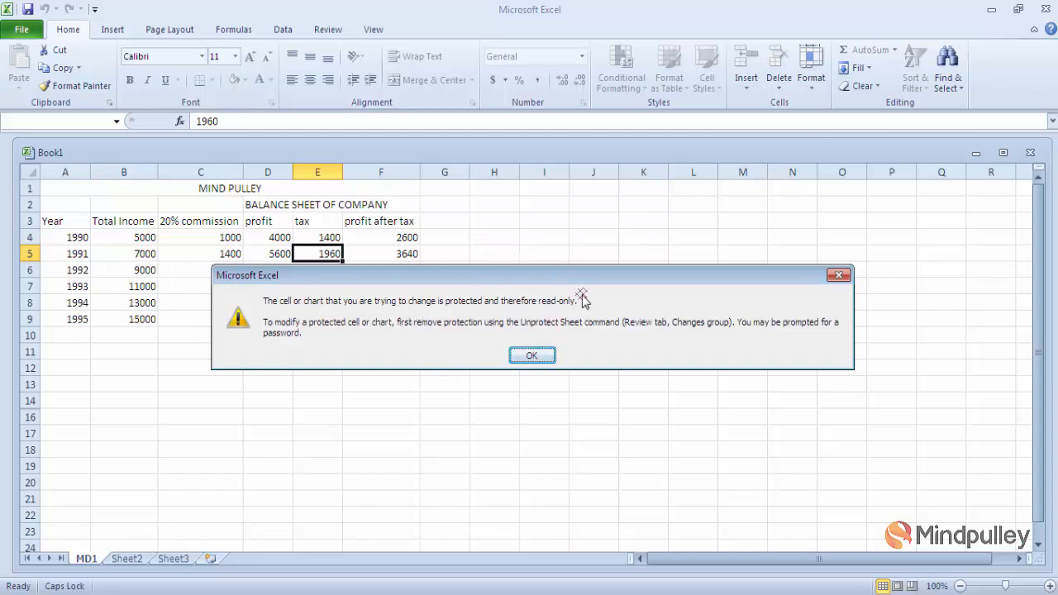
{"action": "left_click", "coordinate": [532, 360]}
{"action": "left_click", "coordinate": [534, 356]}
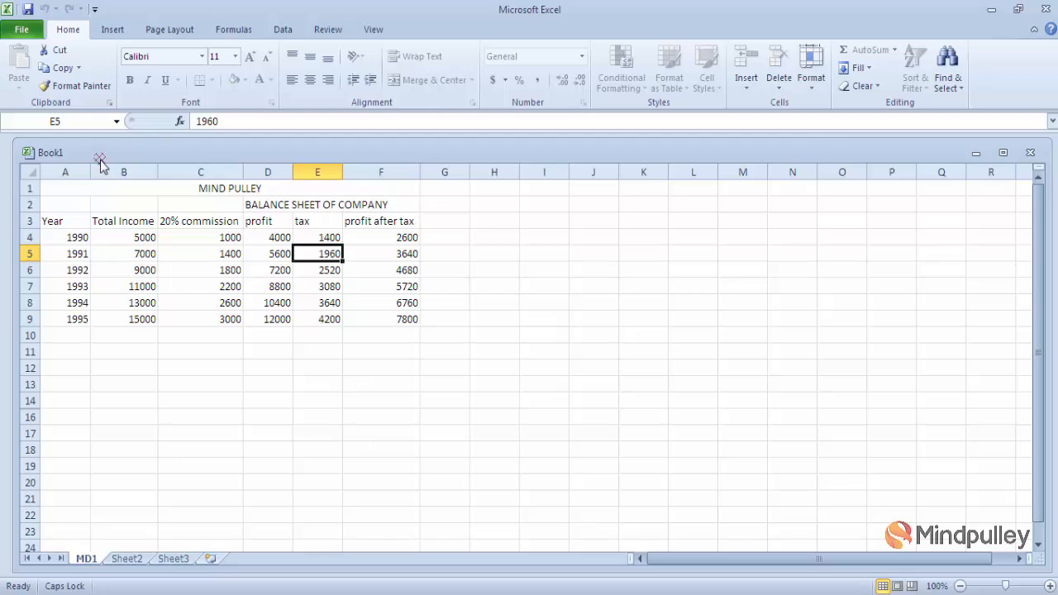
{"action": "left_click", "coordinate": [74, 225]}
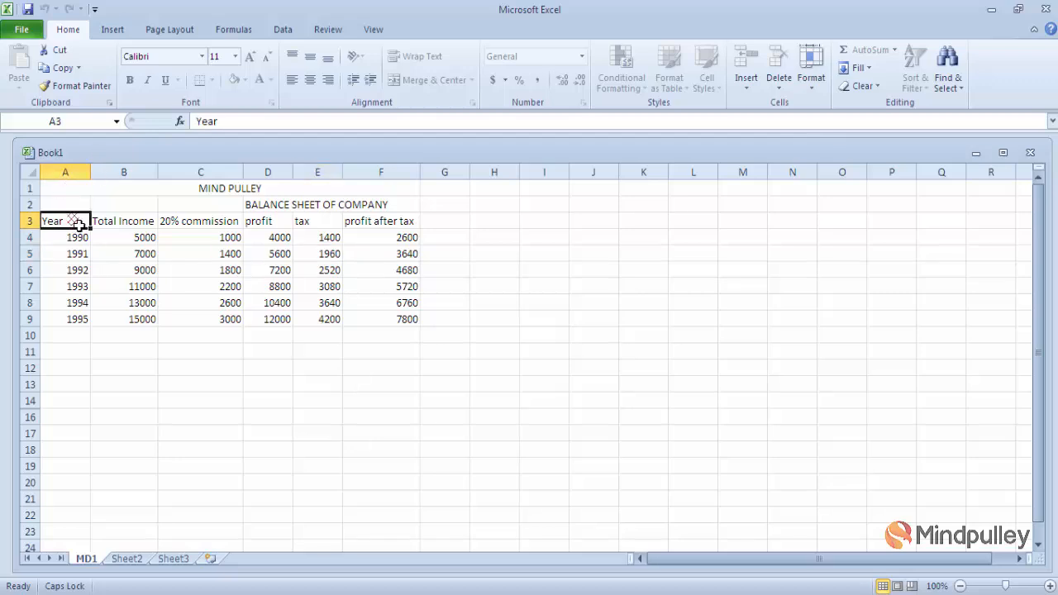
{"action": "type", "text": "CSSD"}
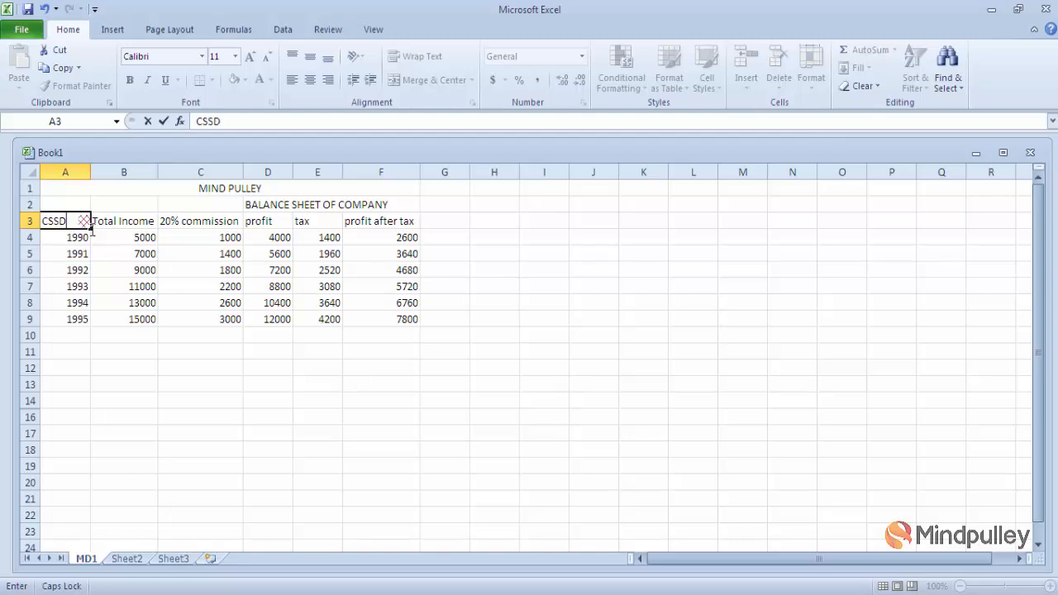
{"action": "key", "text": "Escape"}
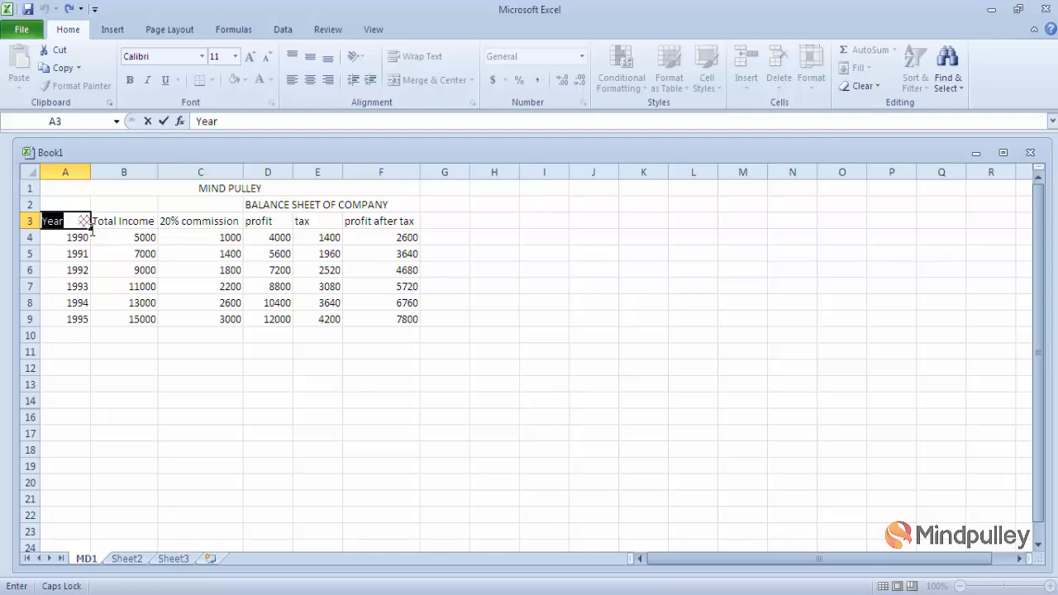
{"action": "left_click", "coordinate": [539, 306]}
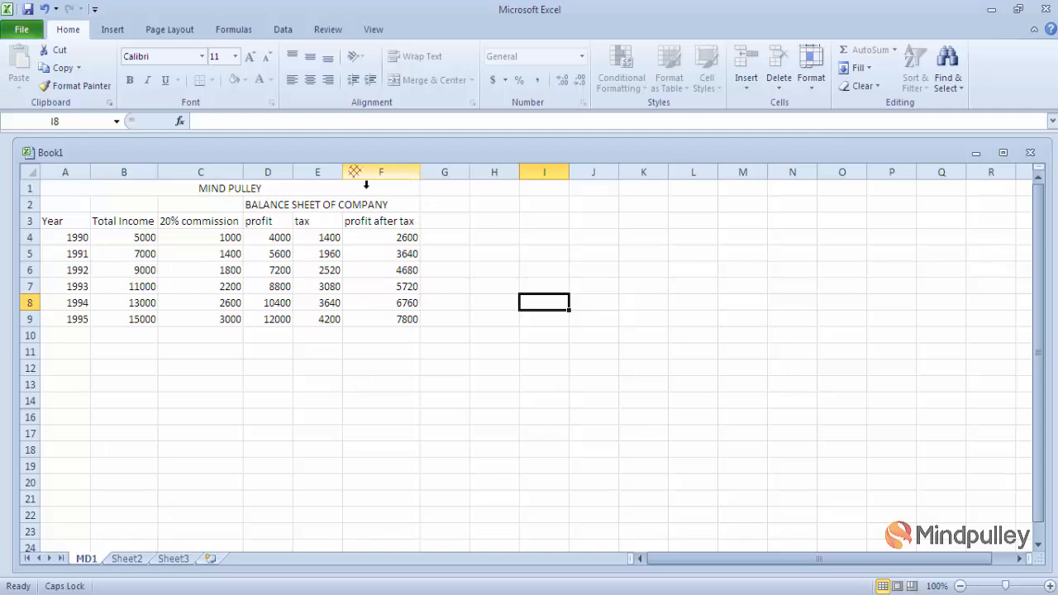
{"action": "left_click", "coordinate": [341, 172]}
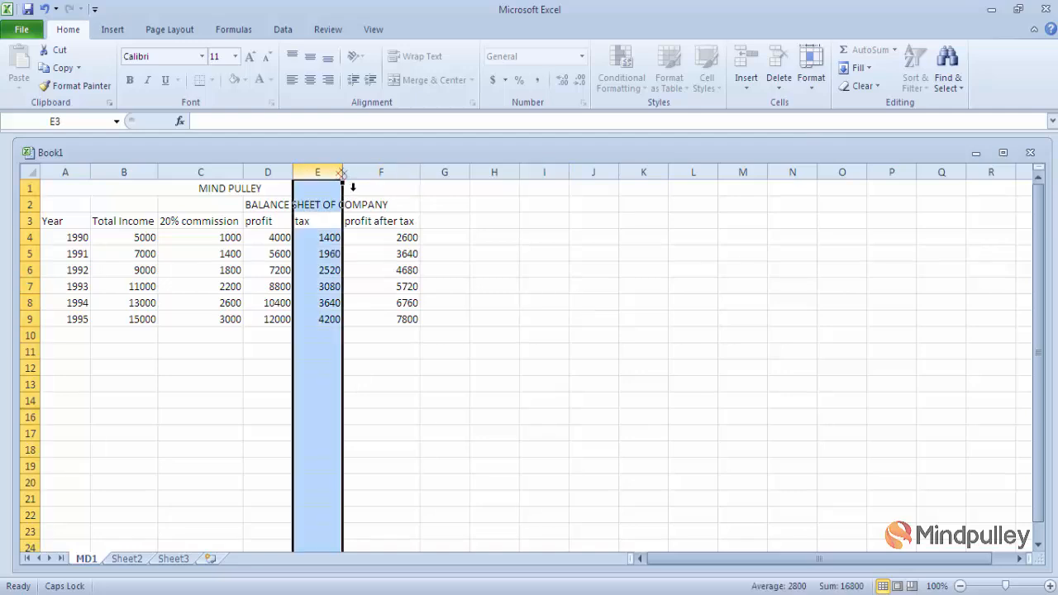
{"action": "left_click", "coordinate": [341, 172]}
{"action": "left_click_drag", "start_coordinate": [352, 186], "coordinate": [377, 188]}
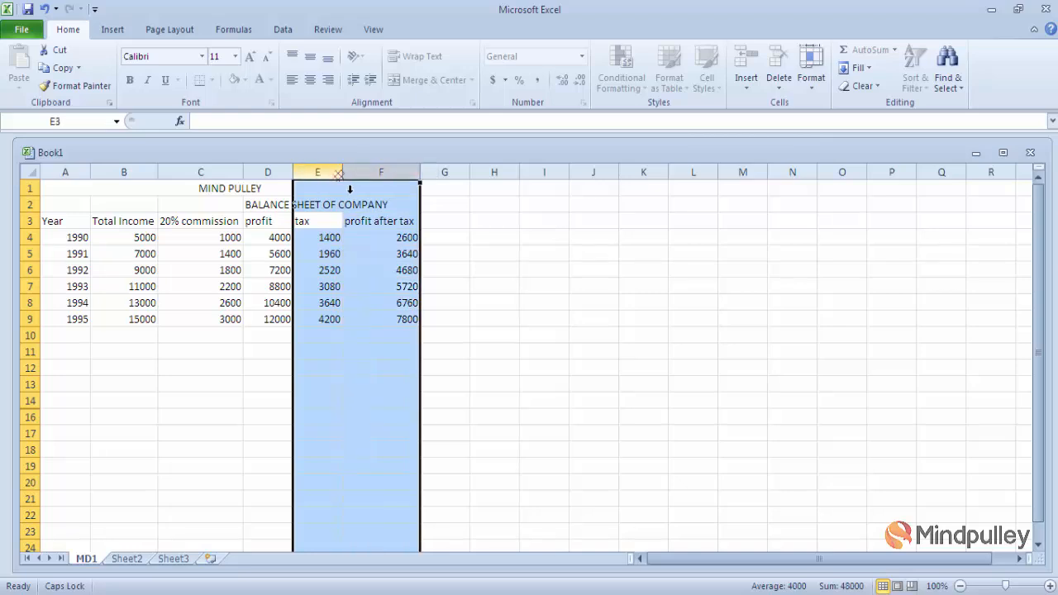
{"action": "left_click", "coordinate": [531, 267]}
{"action": "left_click_drag", "start_coordinate": [531, 267], "coordinate": [367, 221]}
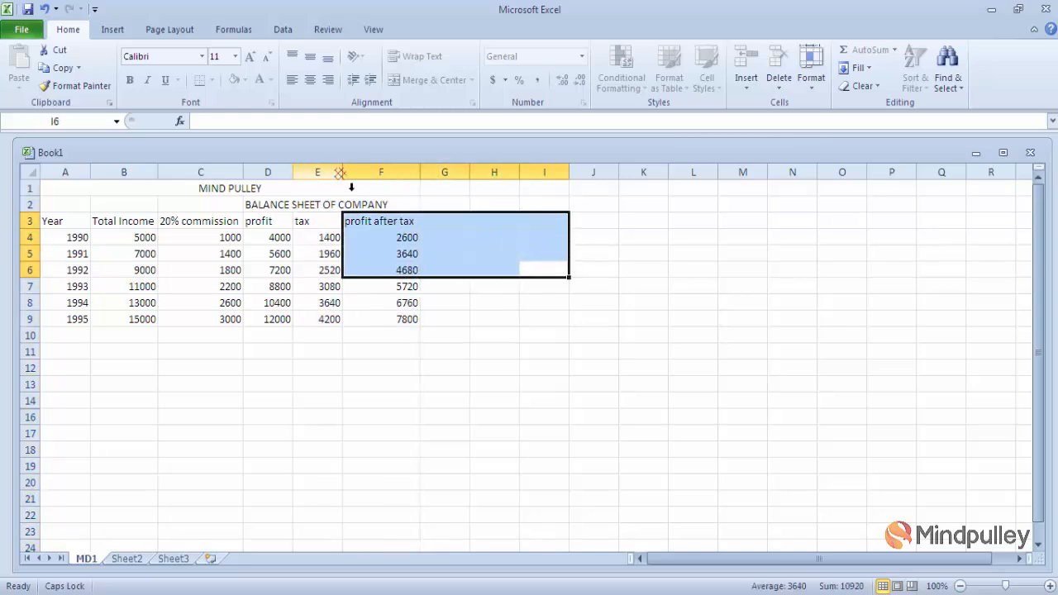
{"action": "left_click", "coordinate": [360, 187]}
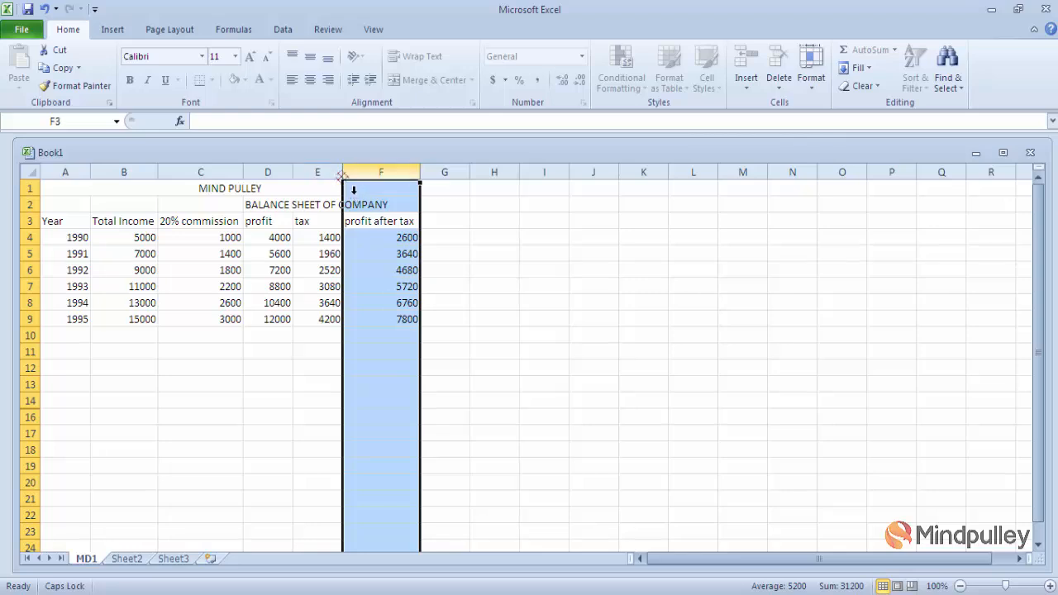
{"action": "left_click", "coordinate": [541, 319]}
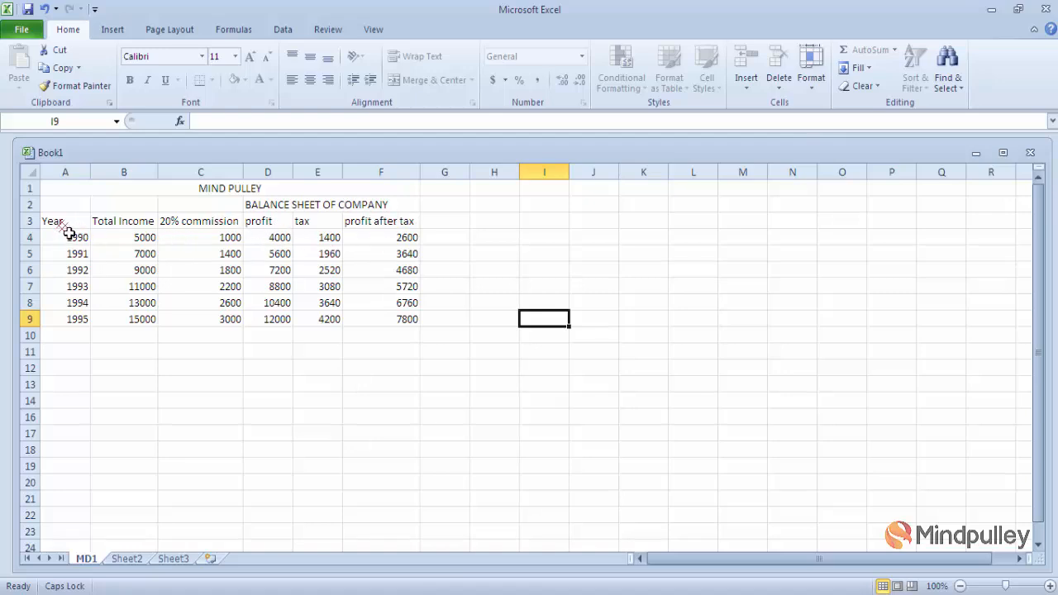
- Unprotect the MD1 sheet by entering its password
{"action": "left_click_drag", "start_coordinate": [73, 237], "coordinate": [406, 335]}
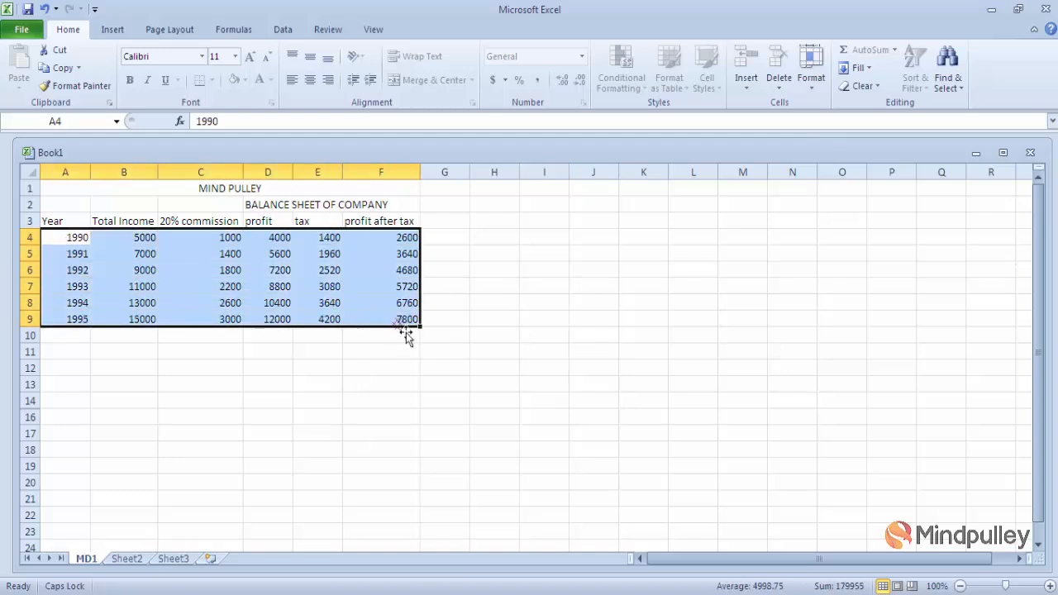
{"action": "left_click", "coordinate": [813, 83]}
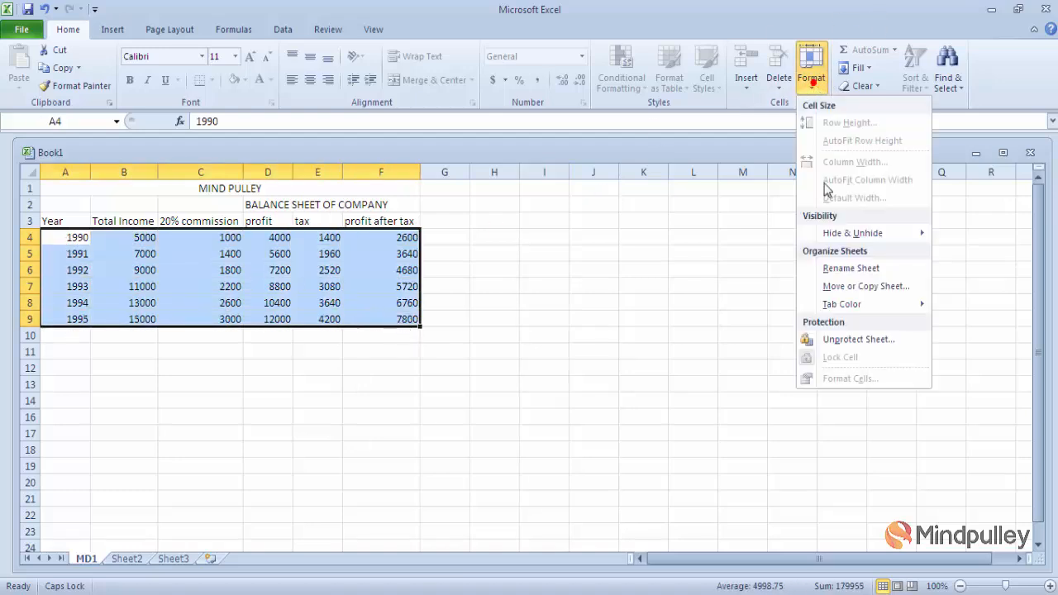
{"action": "left_click", "coordinate": [859, 341]}
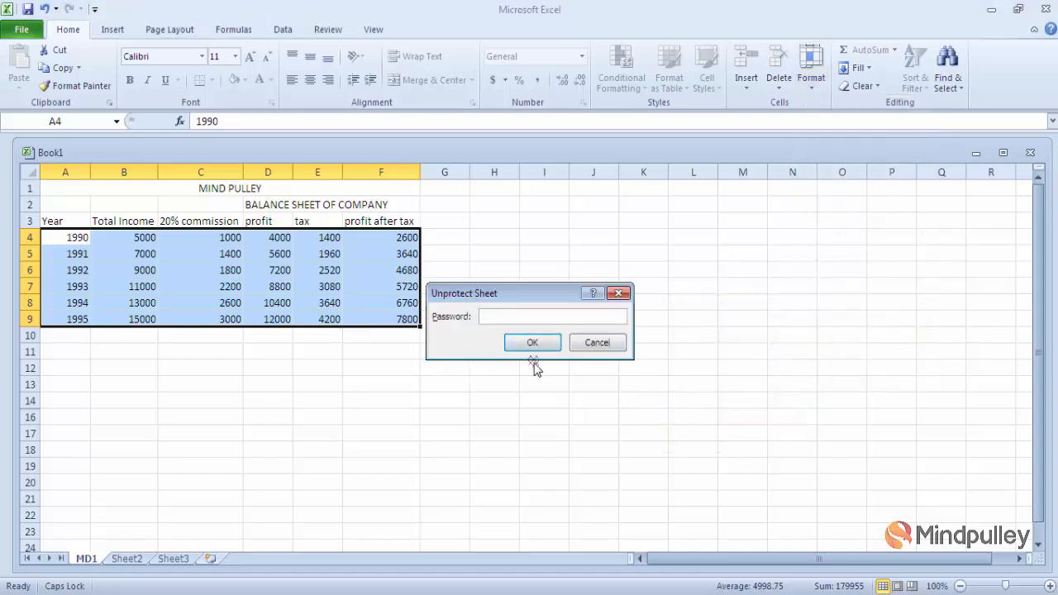
{"action": "type", "text": "1"}
{"action": "left_click", "coordinate": [533, 343]}
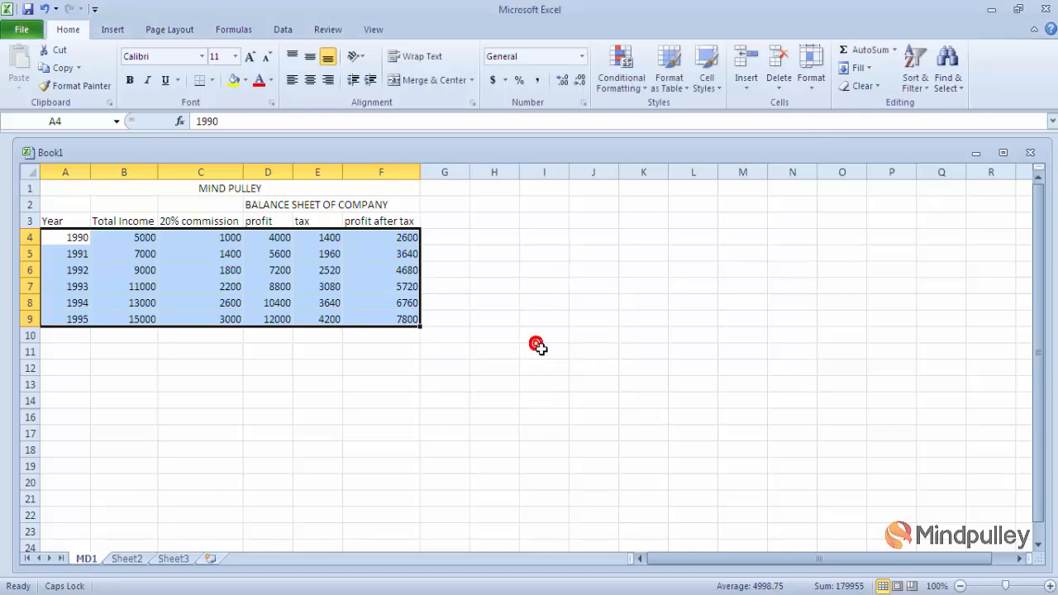
{"action": "left_click", "coordinate": [467, 304]}
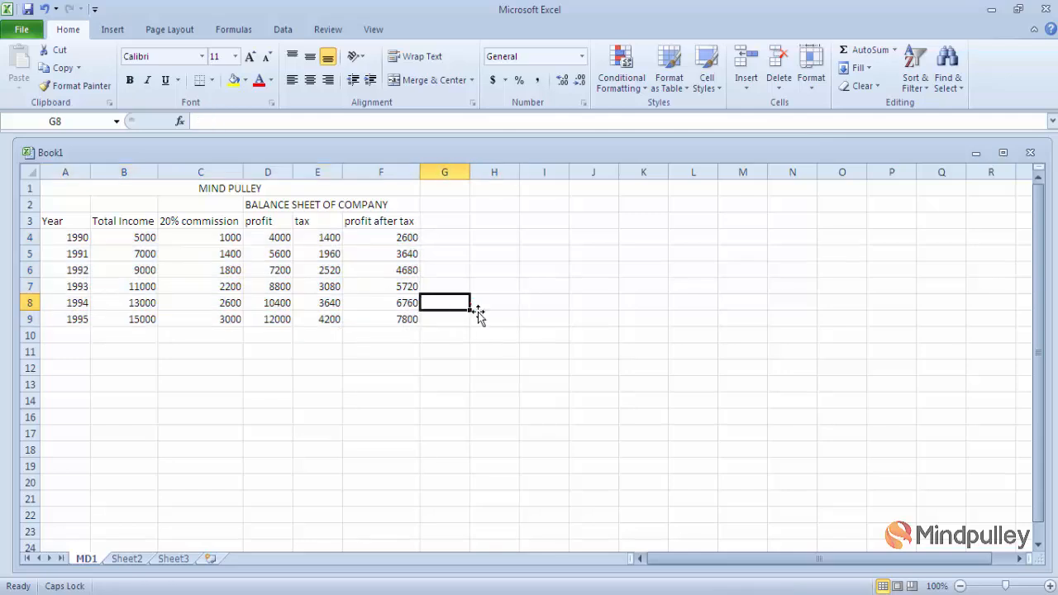
- Test typing in D5, then cancel so it keeps 5600
{"action": "left_click", "coordinate": [392, 258]}
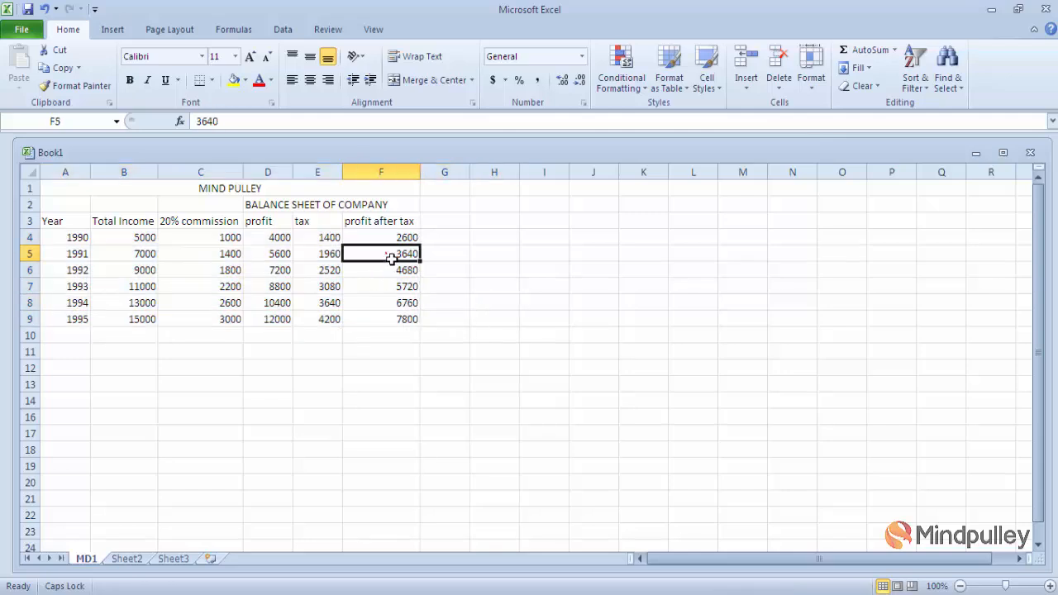
{"action": "left_click", "coordinate": [290, 259]}
{"action": "type", "text": "2"}
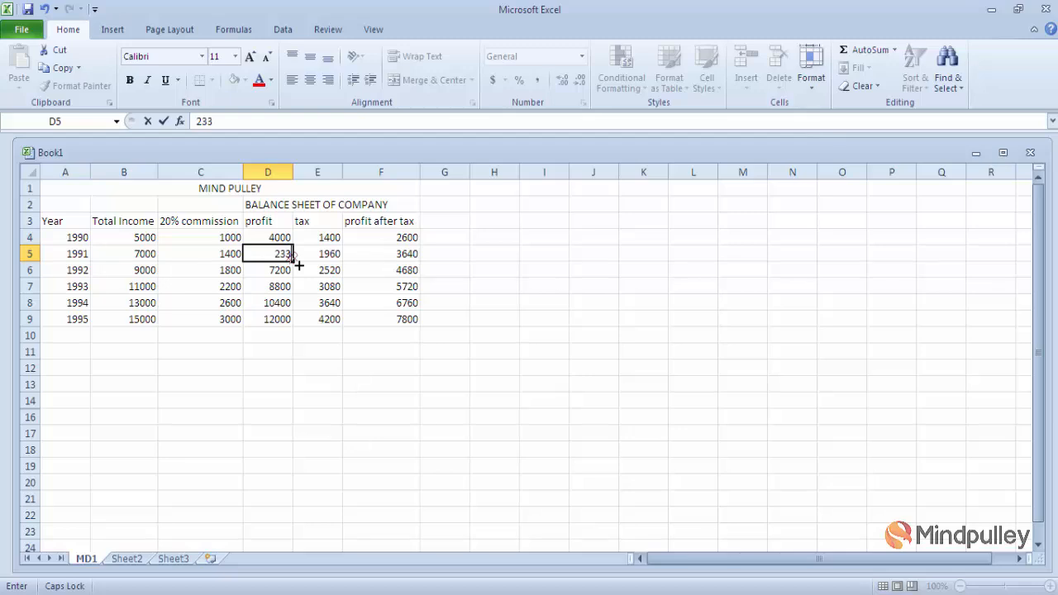
{"action": "type", "text": "33"}
{"action": "key", "text": "Escape"}
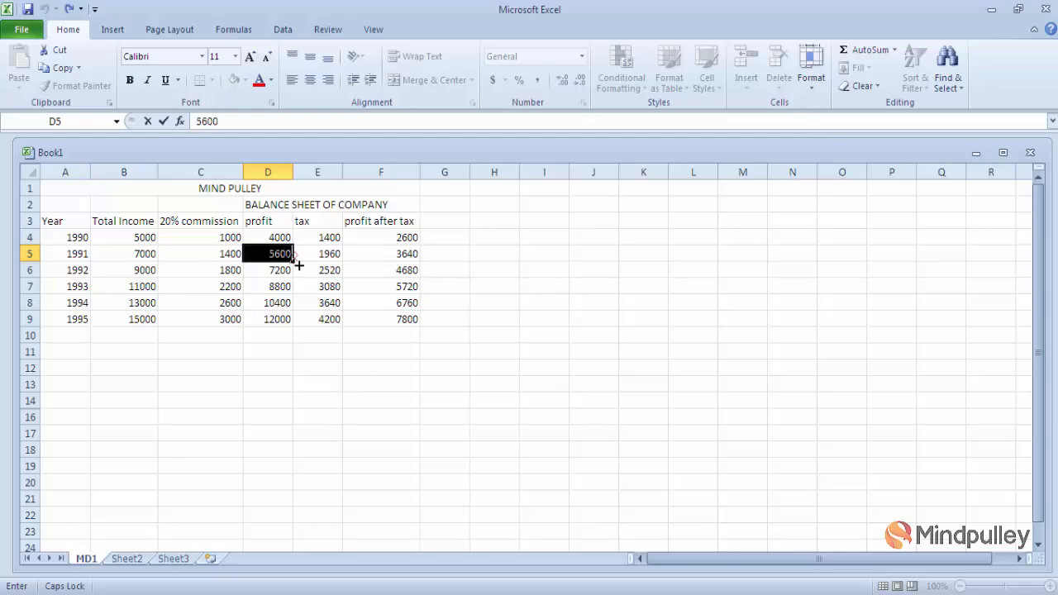
{"action": "left_click", "coordinate": [580, 293]}
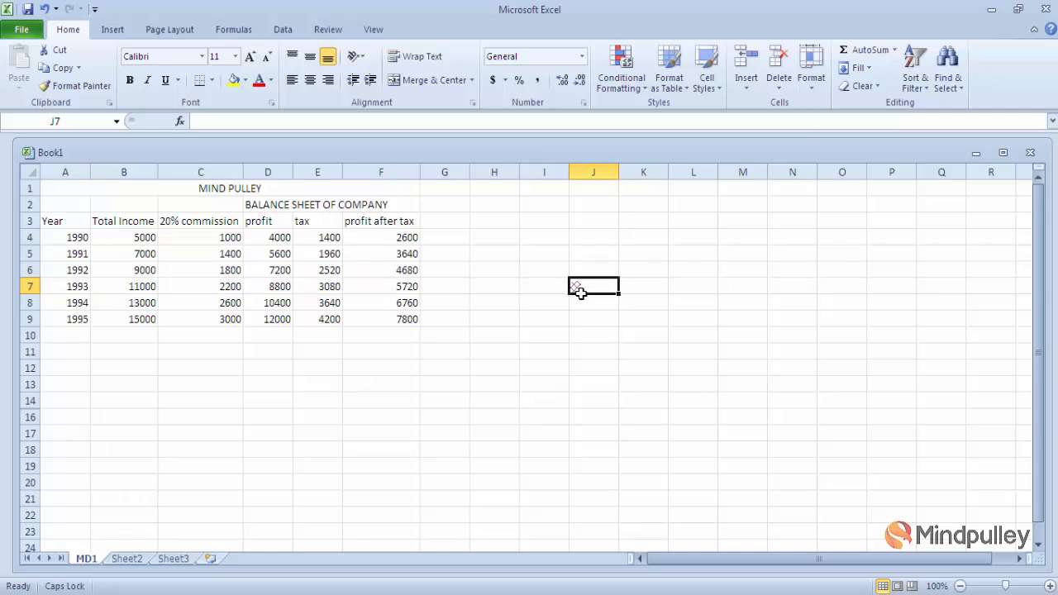
{"action": "left_click", "coordinate": [813, 83]}
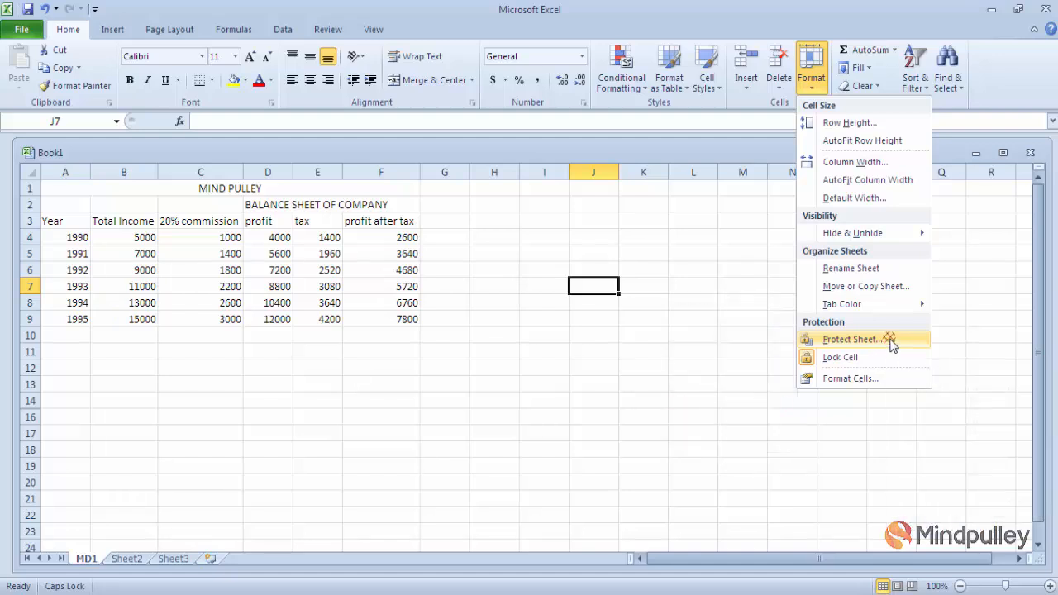
- Select A4:F9 and password-protect MD1 with Select locked cells unchecked, confirming the password
{"action": "left_click", "coordinate": [852, 339]}
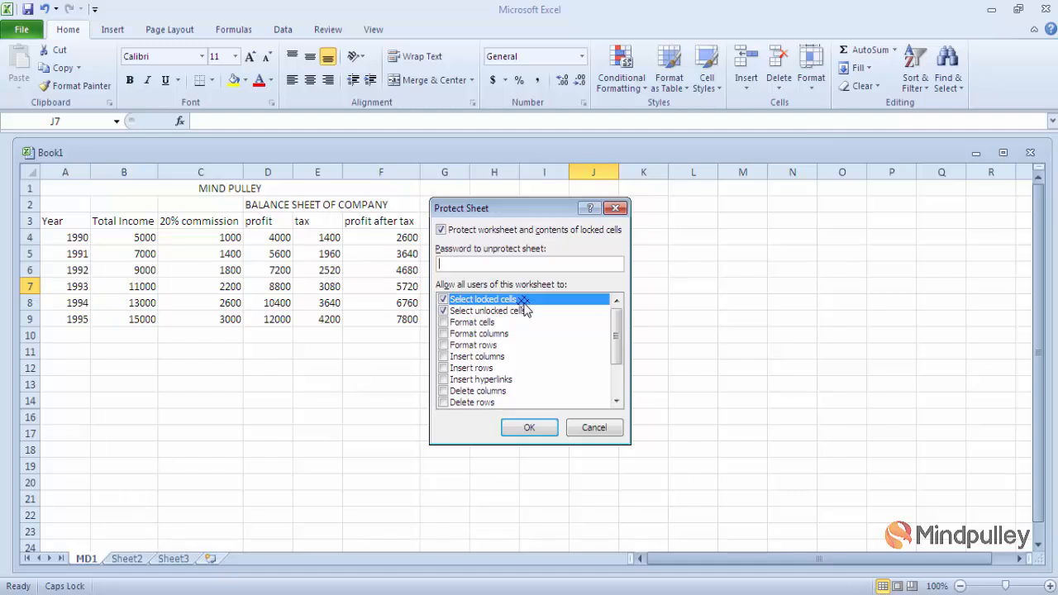
{"action": "left_click", "coordinate": [594, 427]}
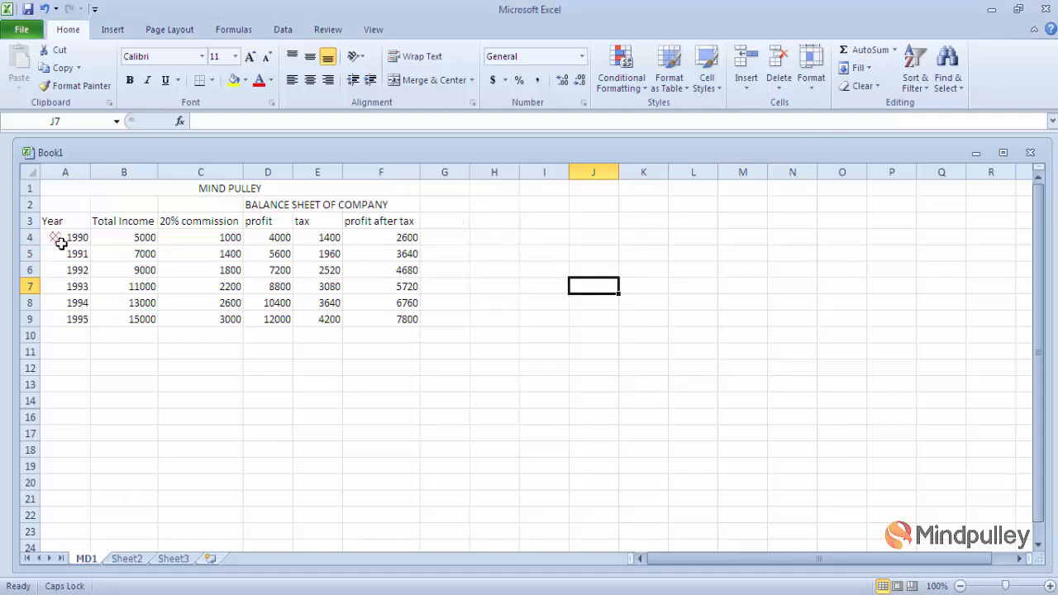
{"action": "left_click_drag", "start_coordinate": [58, 239], "coordinate": [385, 323]}
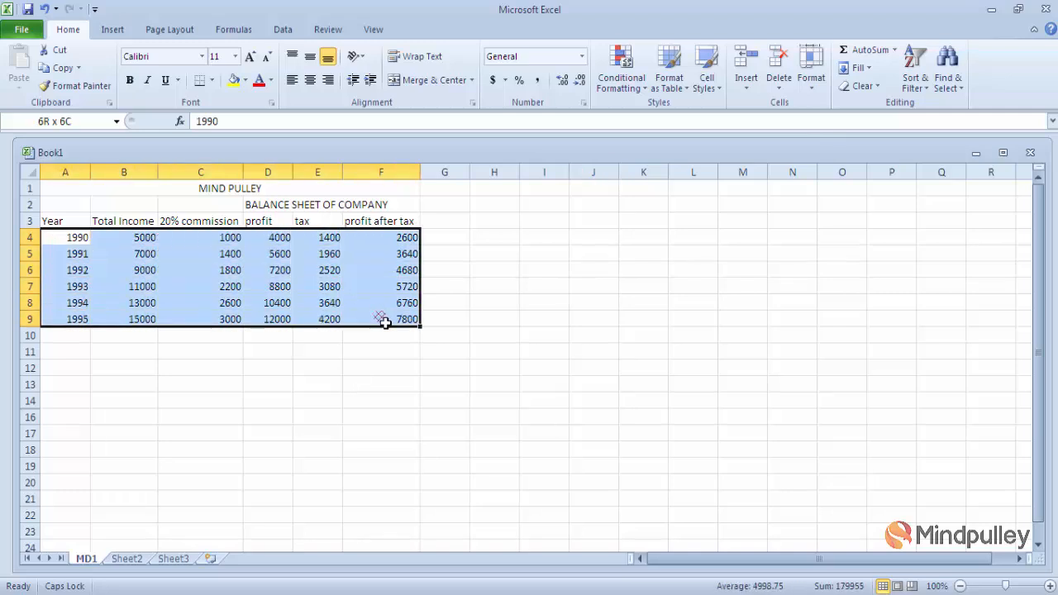
{"action": "left_click", "coordinate": [817, 90]}
{"action": "left_click", "coordinate": [851, 339]}
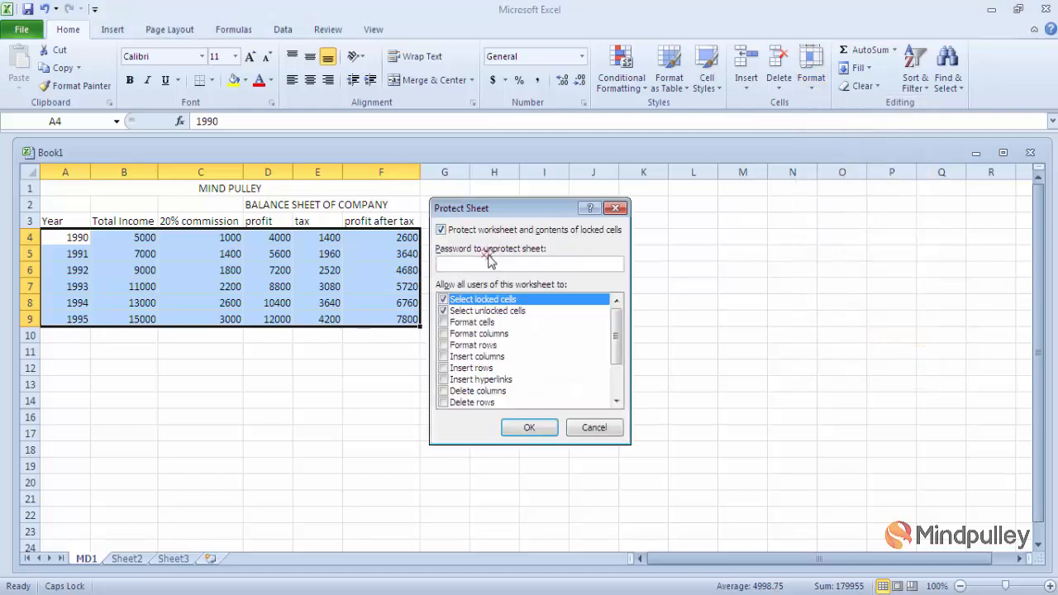
{"action": "type", "text": "1"}
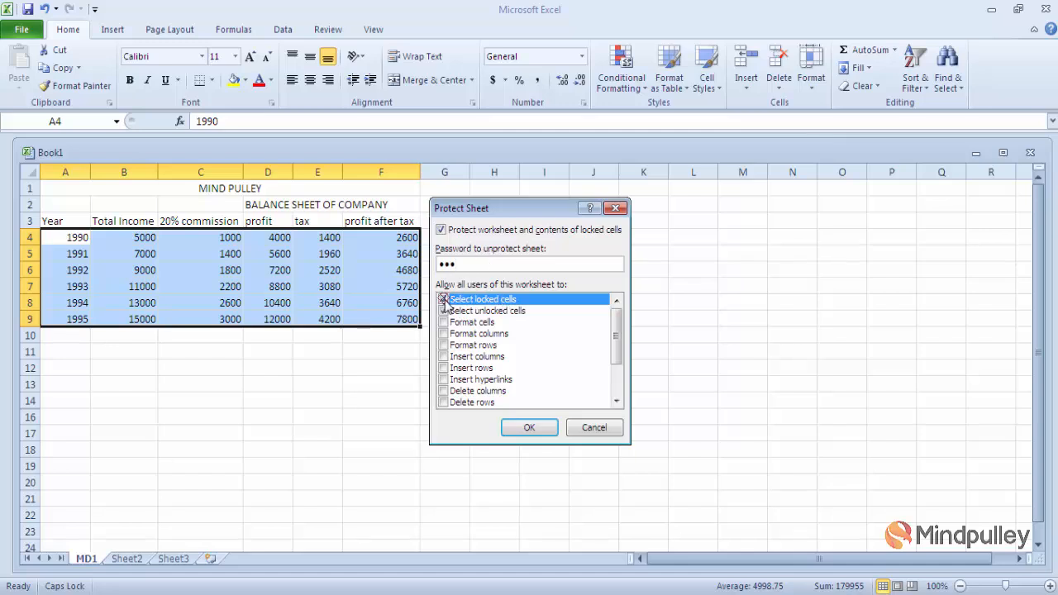
{"action": "left_click", "coordinate": [443, 300]}
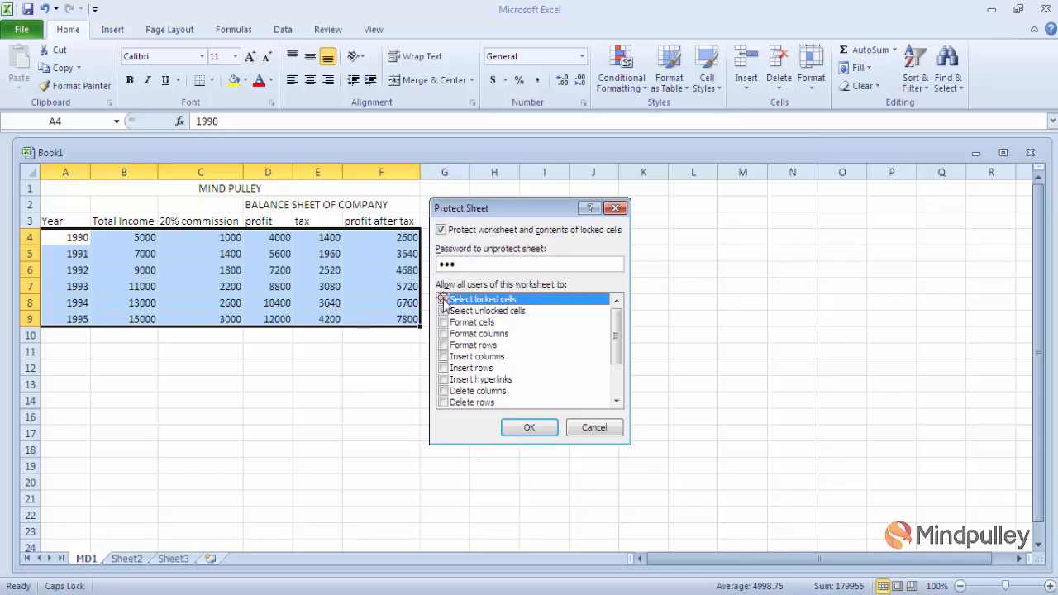
{"action": "left_click", "coordinate": [526, 428]}
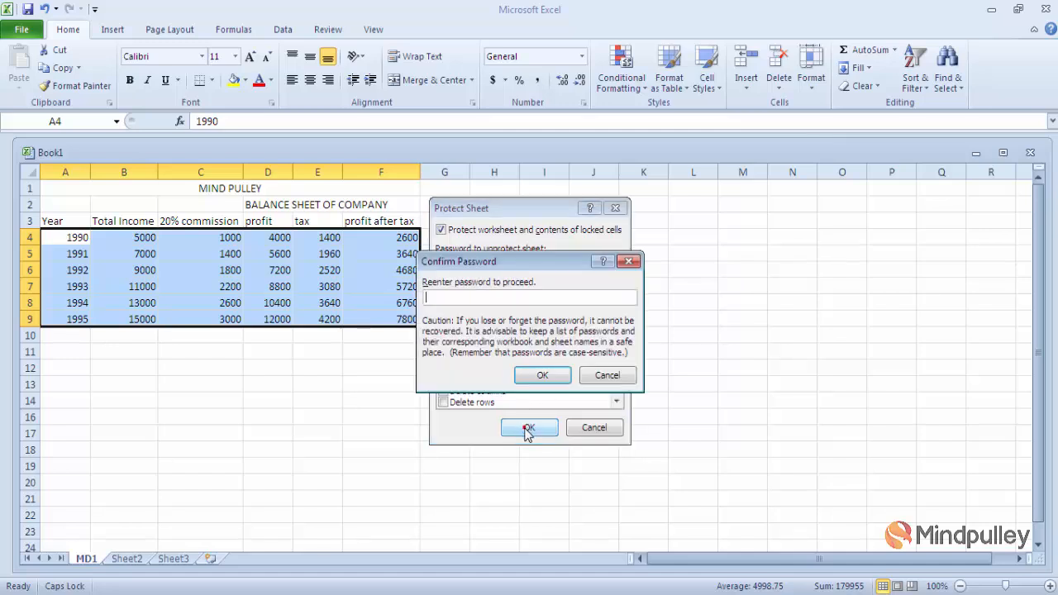
{"action": "left_click", "coordinate": [542, 376]}
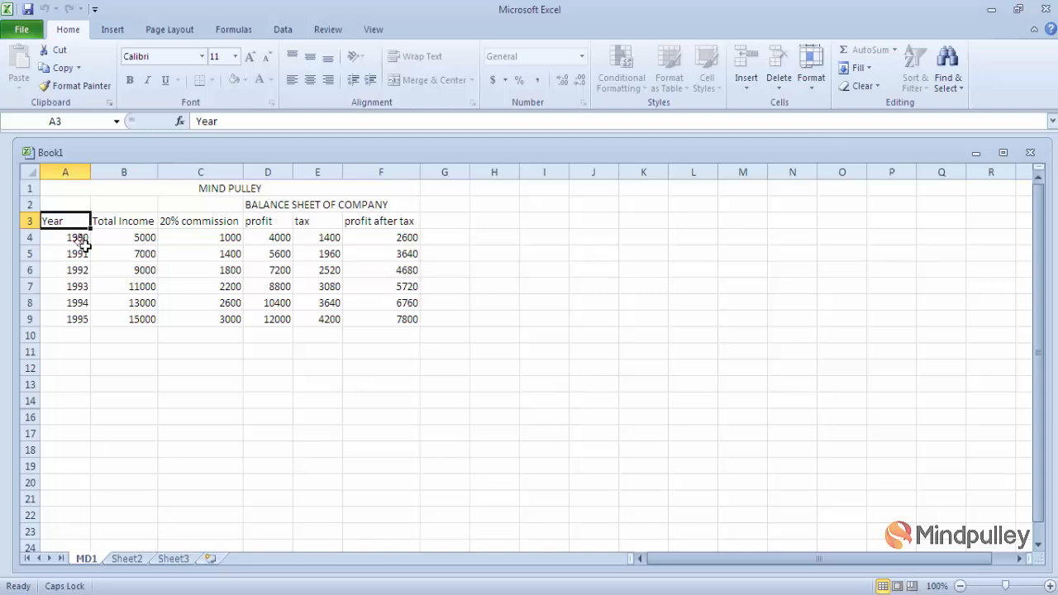
- Undo the stray edit to A3 so it reads Year again
{"action": "type", "text": "ADS"}
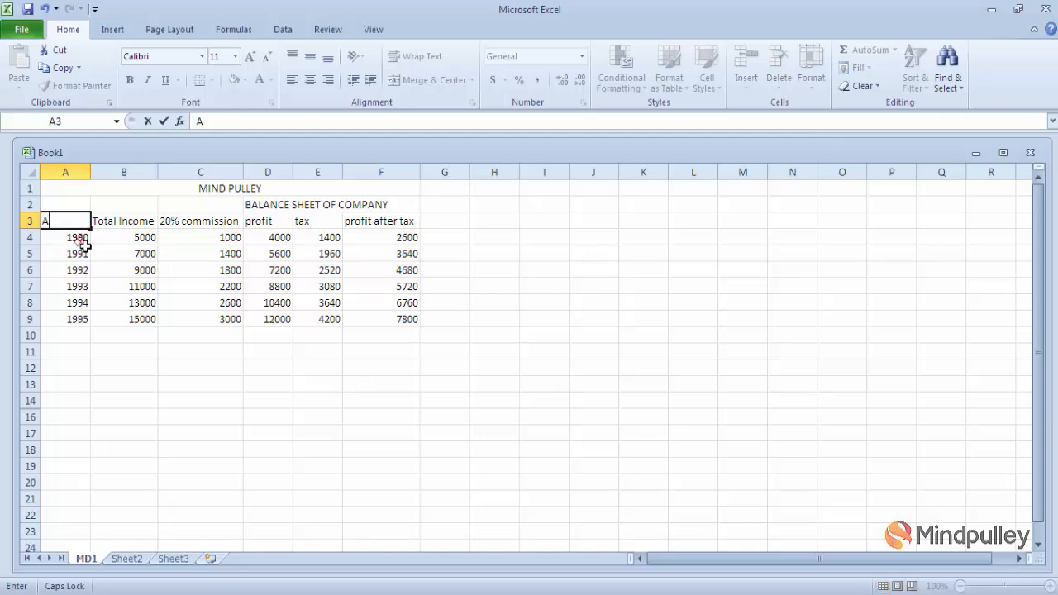
{"action": "key", "text": "Escape"}
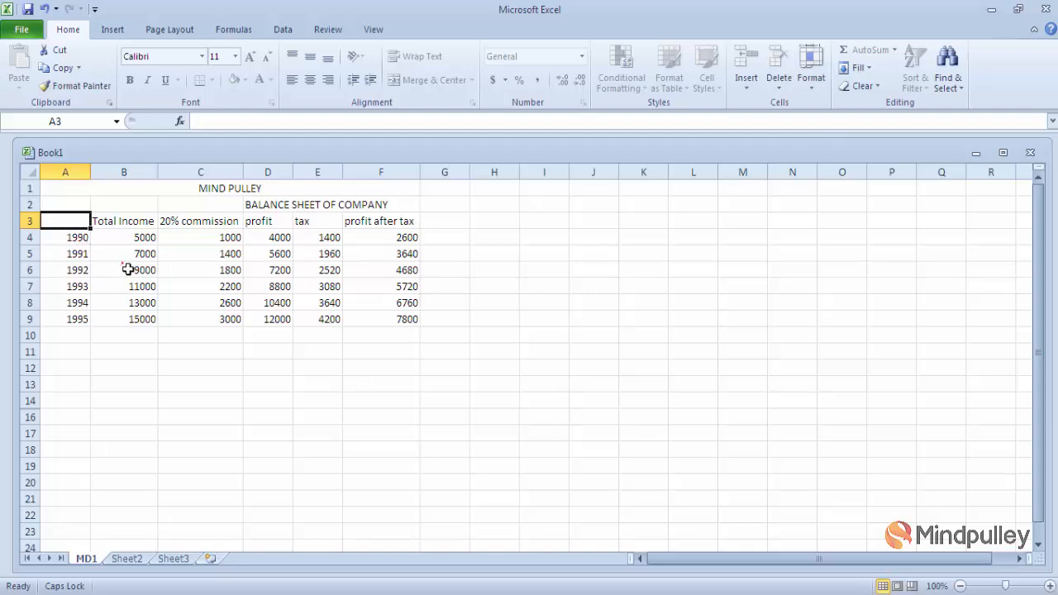
{"action": "left_click", "coordinate": [196, 277]}
{"action": "left_click", "coordinate": [254, 314]}
{"action": "key", "text": "ctrl+z"}
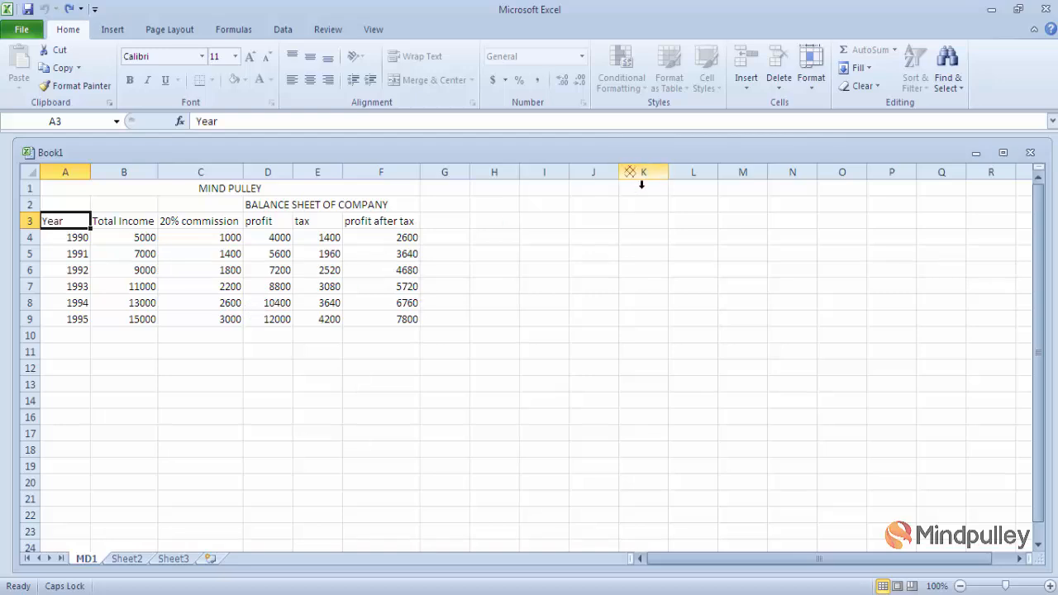
- Unprotect the sheet with its password and verify profit after tax cells F9–F4 are selectable
{"action": "left_click", "coordinate": [811, 83]}
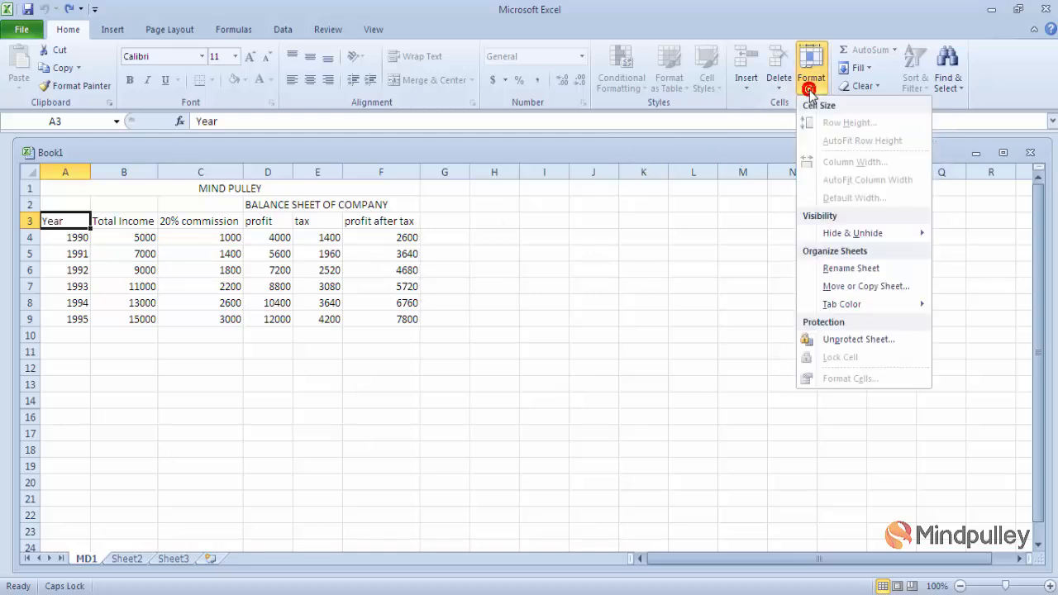
{"action": "left_click", "coordinate": [851, 340]}
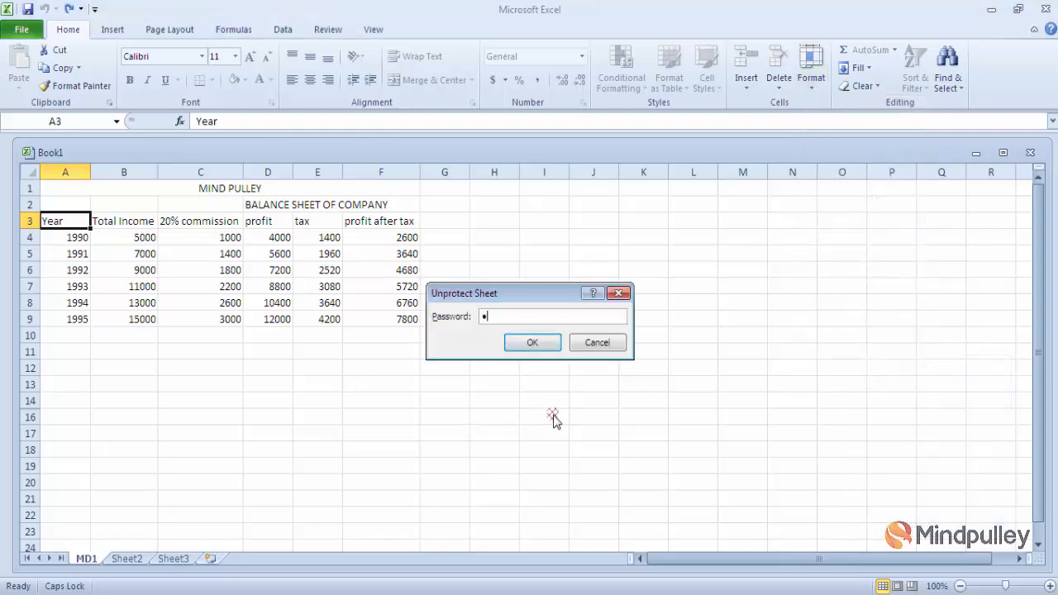
{"action": "left_click", "coordinate": [534, 344]}
{"action": "left_click", "coordinate": [388, 321]}
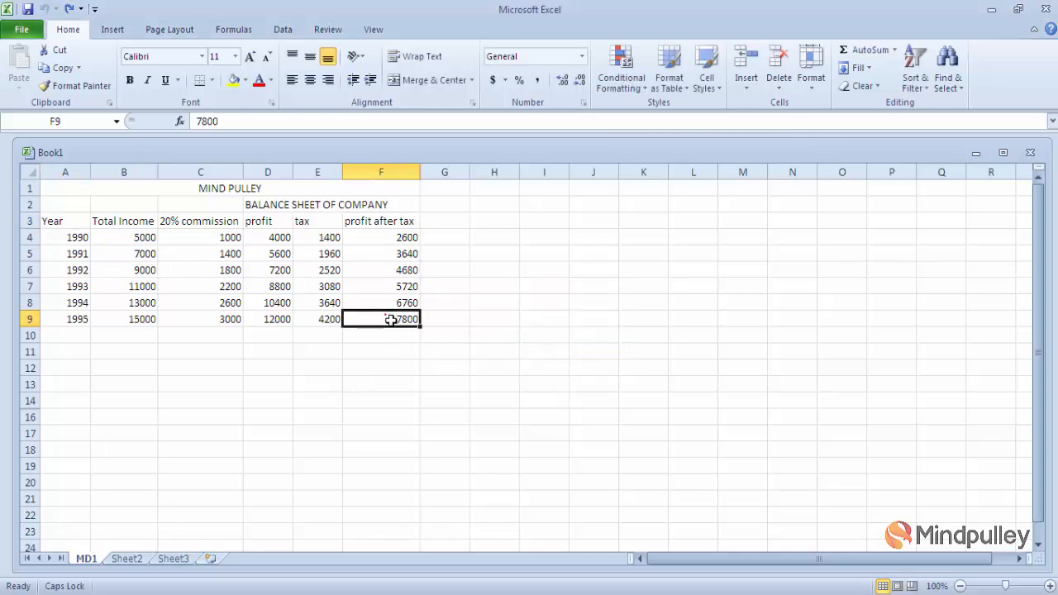
{"action": "left_click", "coordinate": [385, 281]}
{"action": "left_click", "coordinate": [386, 271]}
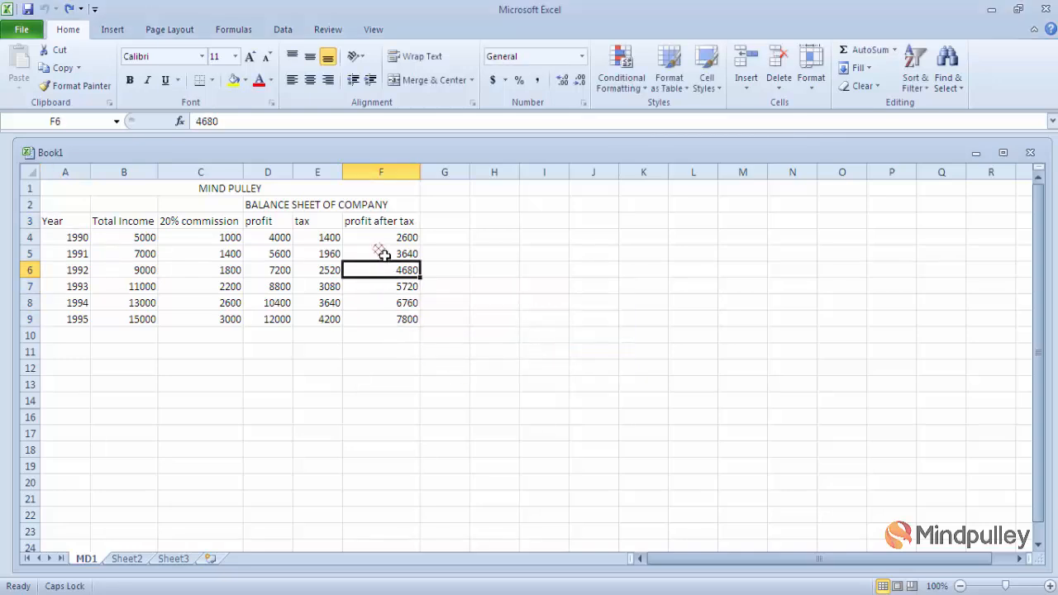
{"action": "left_click", "coordinate": [383, 253]}
{"action": "left_click", "coordinate": [405, 238]}
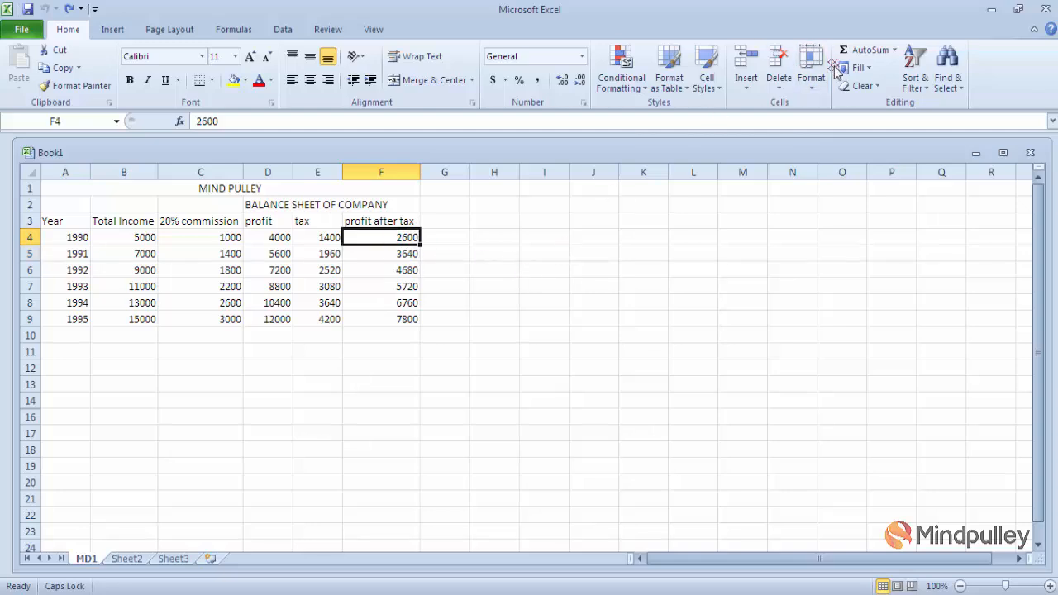
{"action": "left_click", "coordinate": [814, 83]}
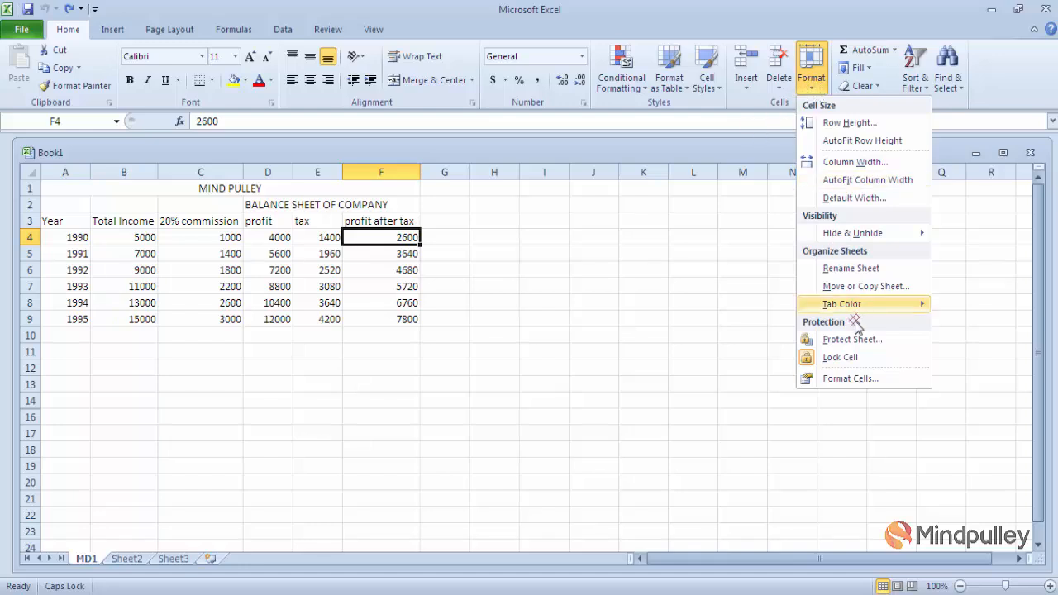
{"action": "left_click", "coordinate": [854, 380]}
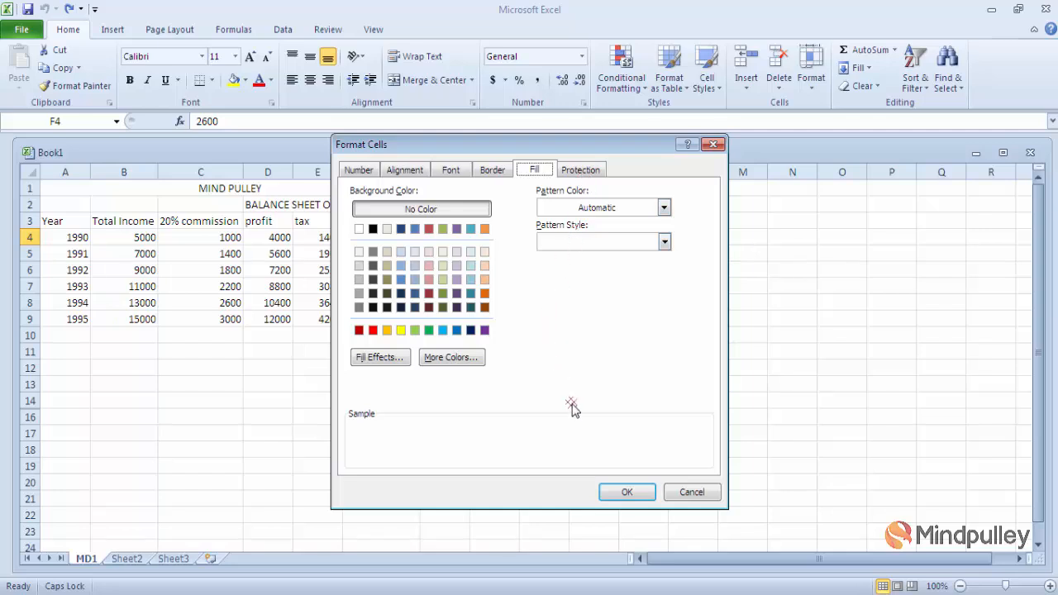
{"action": "left_click", "coordinate": [626, 493]}
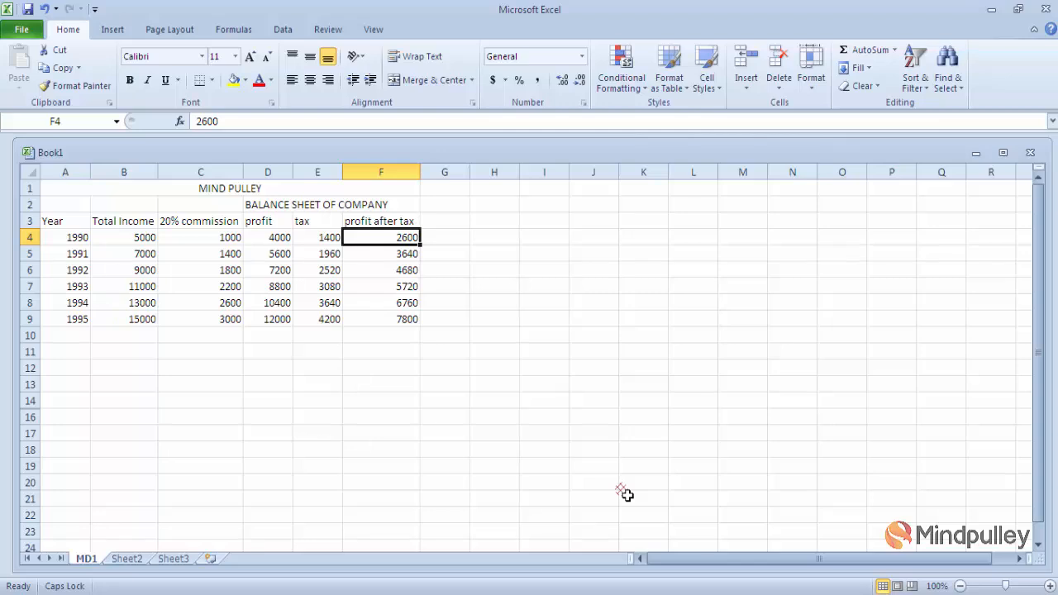